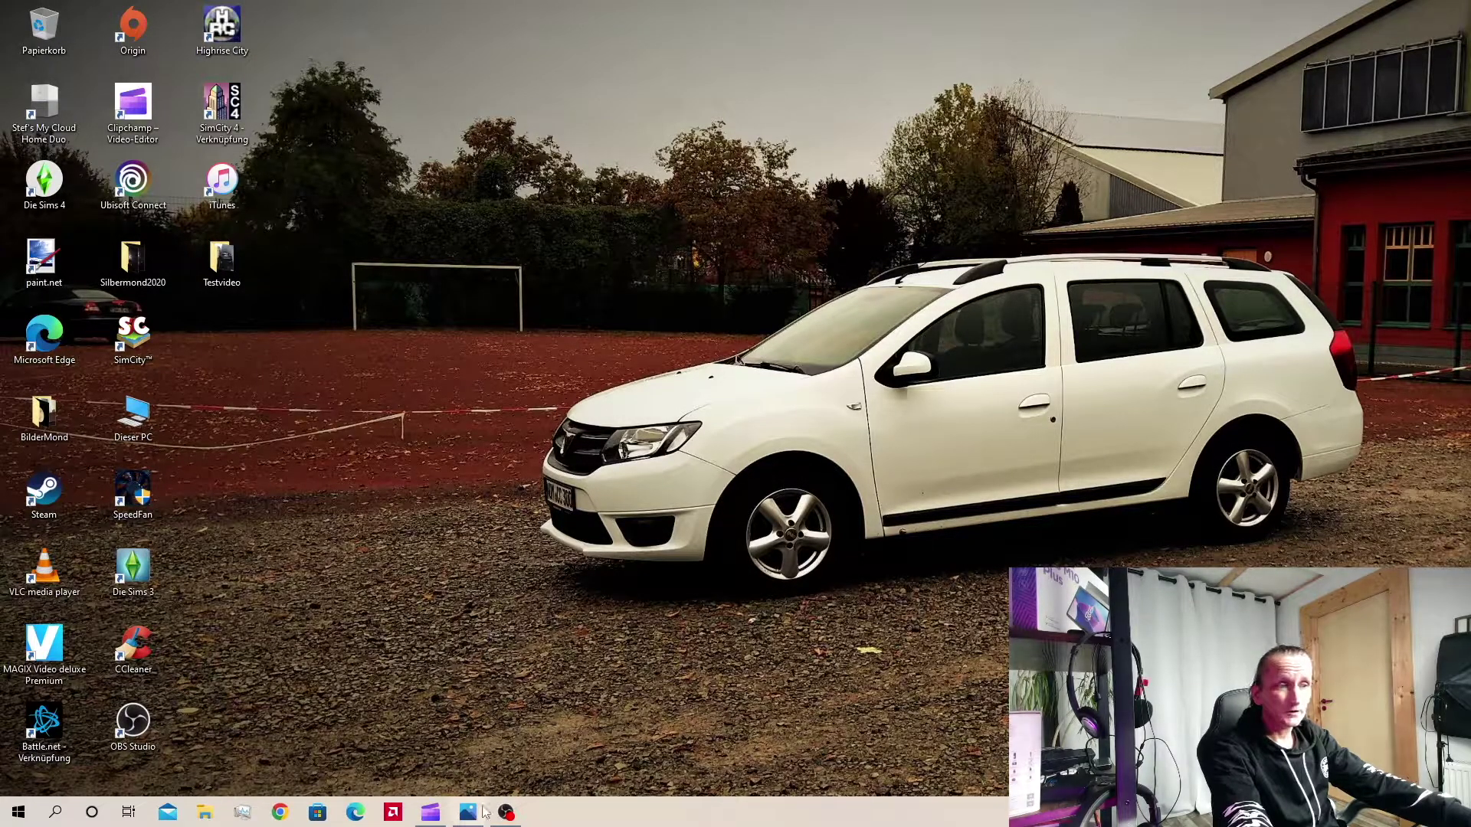
Switch to Clipchamp and compare the Free and Essentials plans under monthly and yearly billing.
left_click(430, 812)
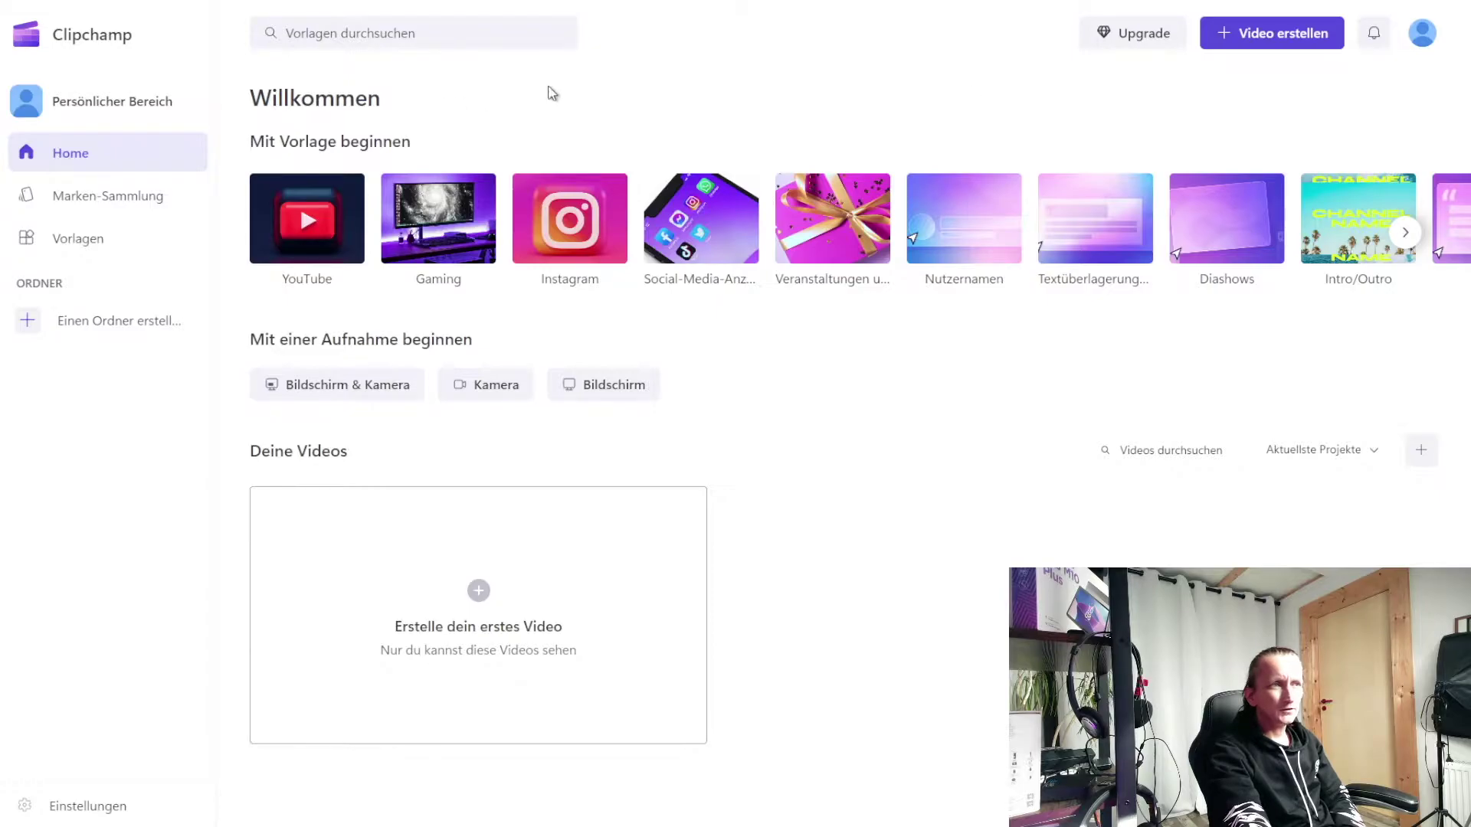
left_click(1150, 34)
left_click_drag(833, 178, 822, 184)
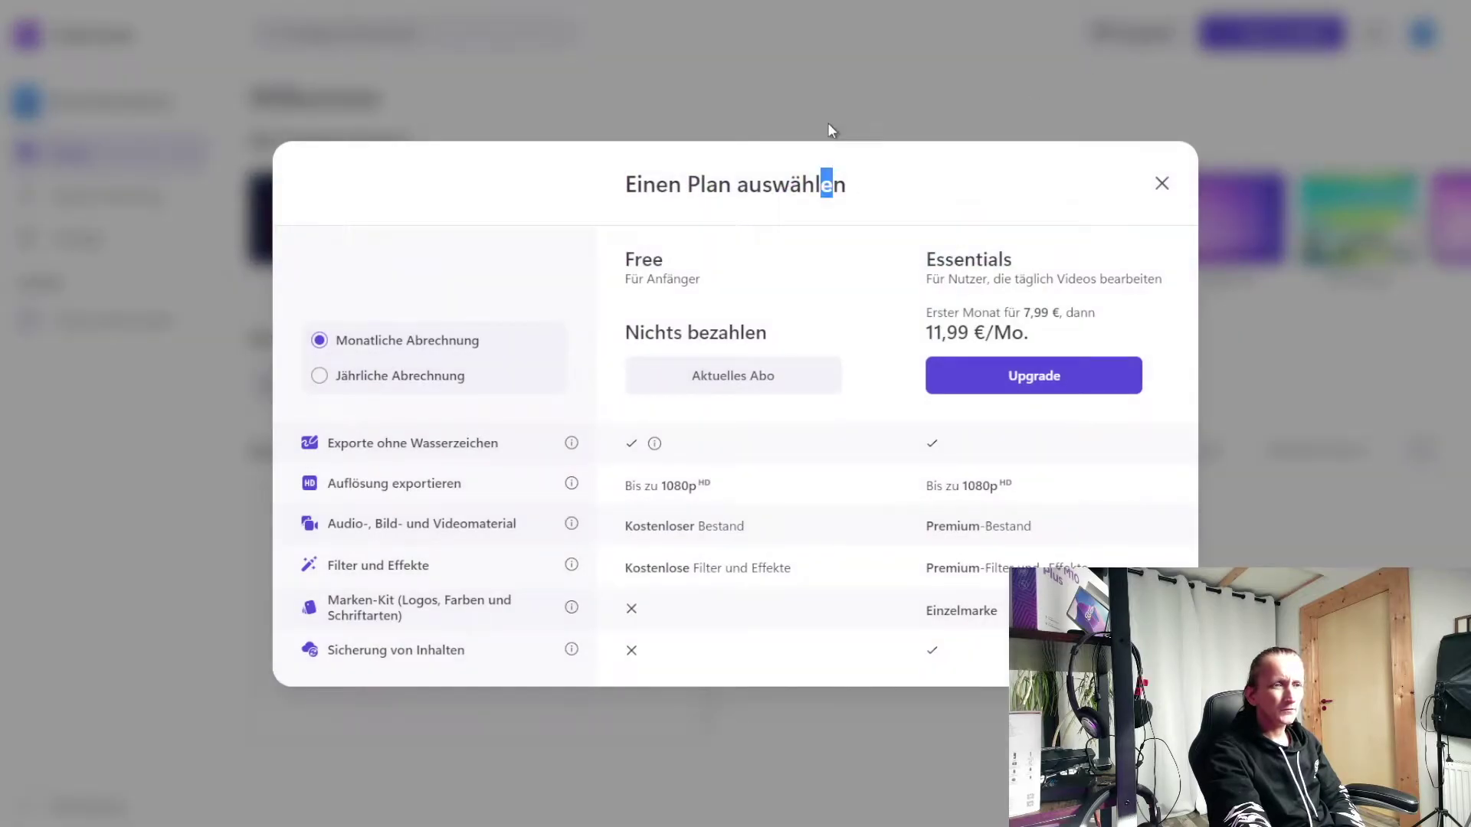
left_click(828, 120)
left_click(1103, 33)
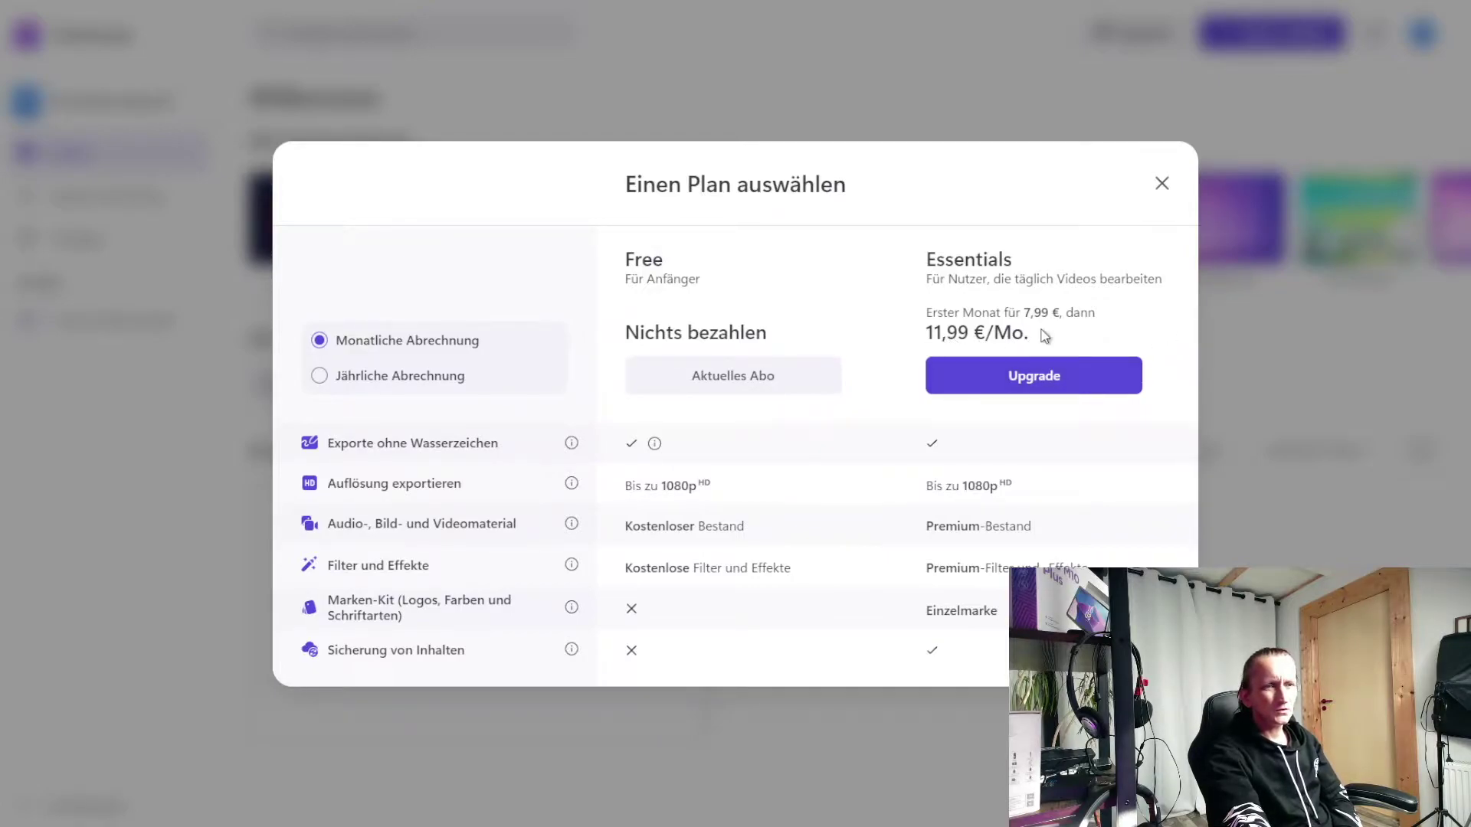
left_click(418, 379)
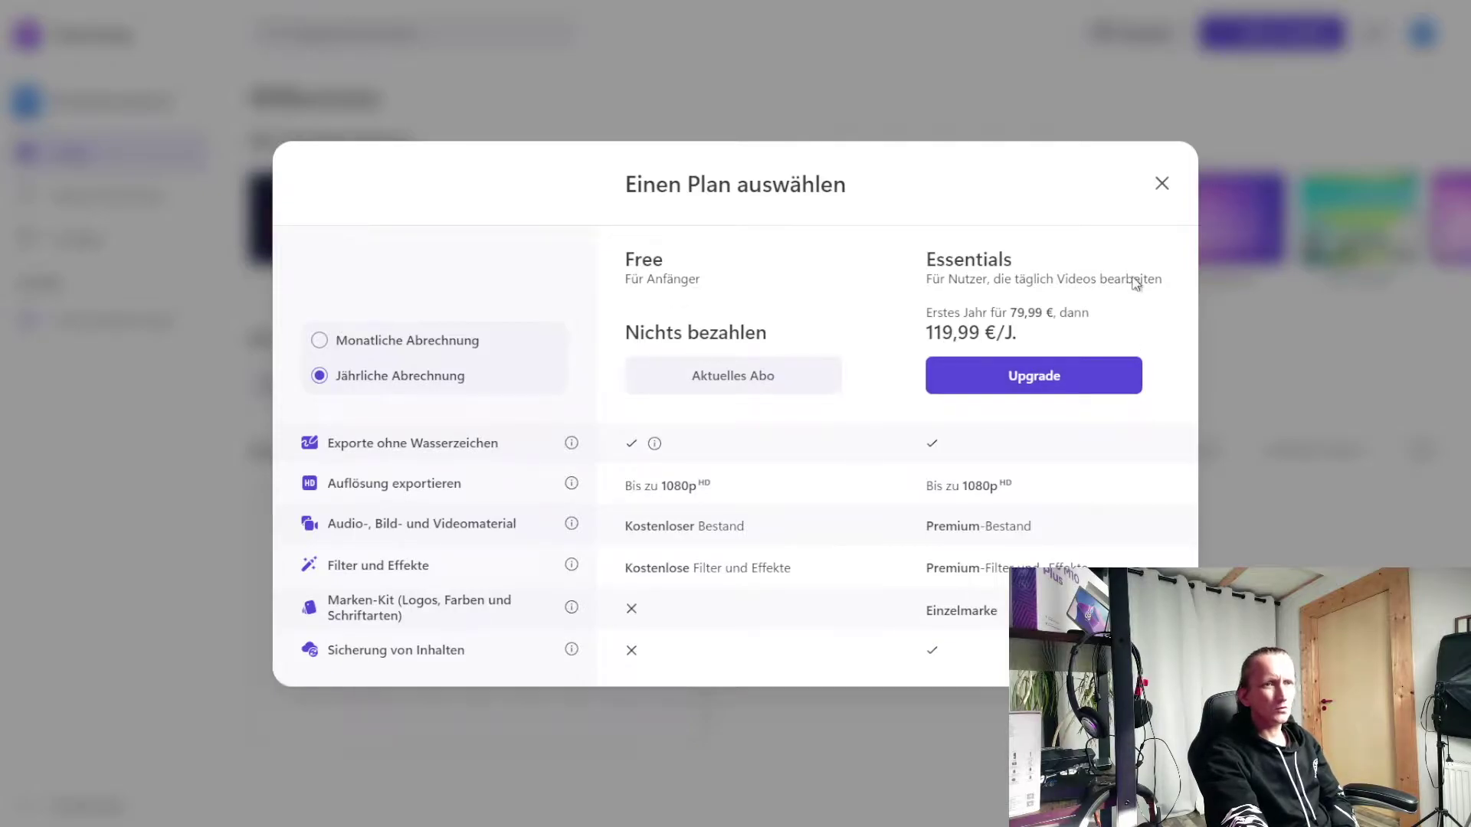
left_click(1163, 186)
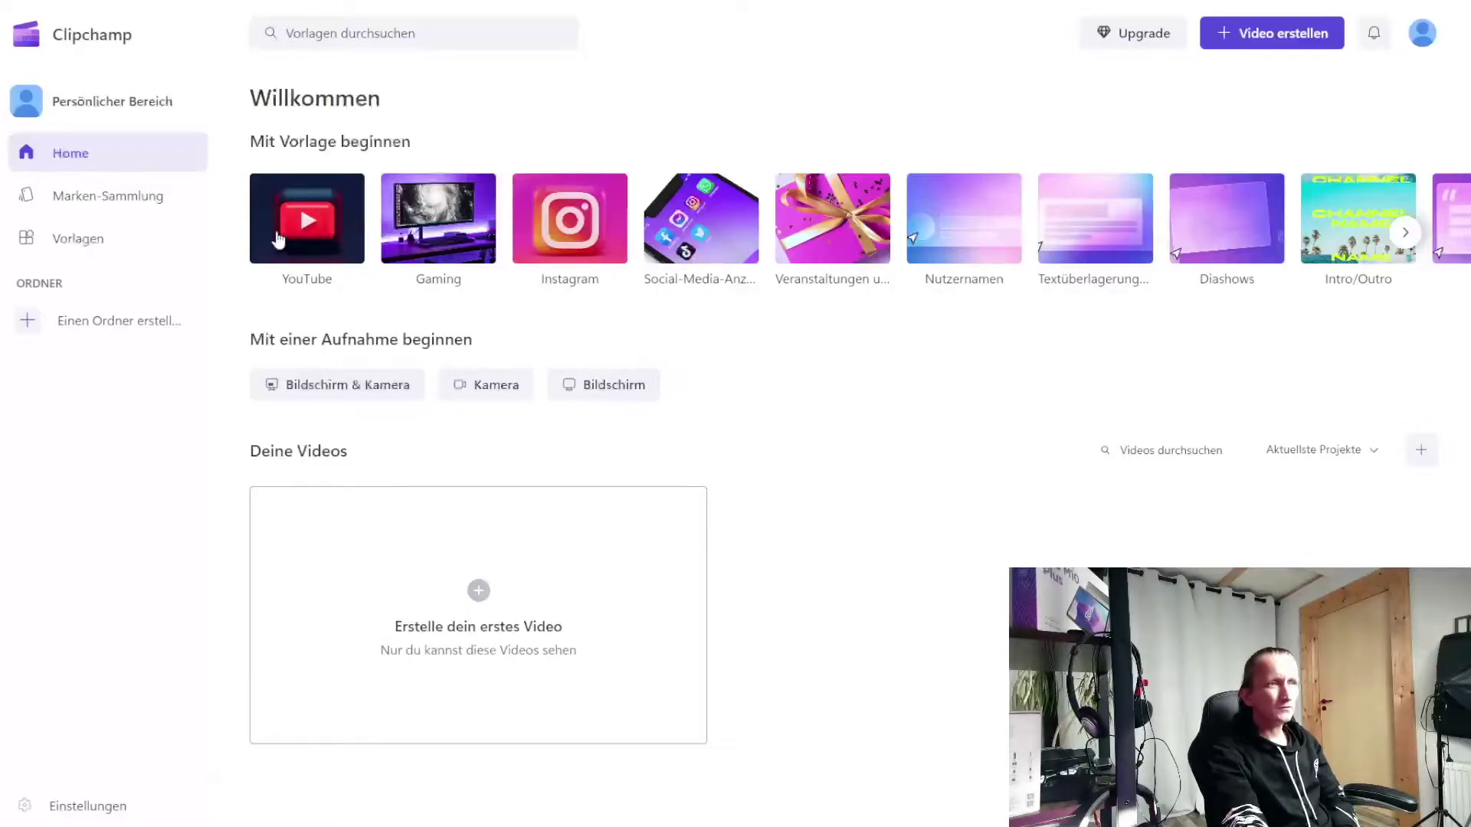
Browse the template categories on the home page and create a new video project.
left_click(1407, 233)
left_click(1408, 237)
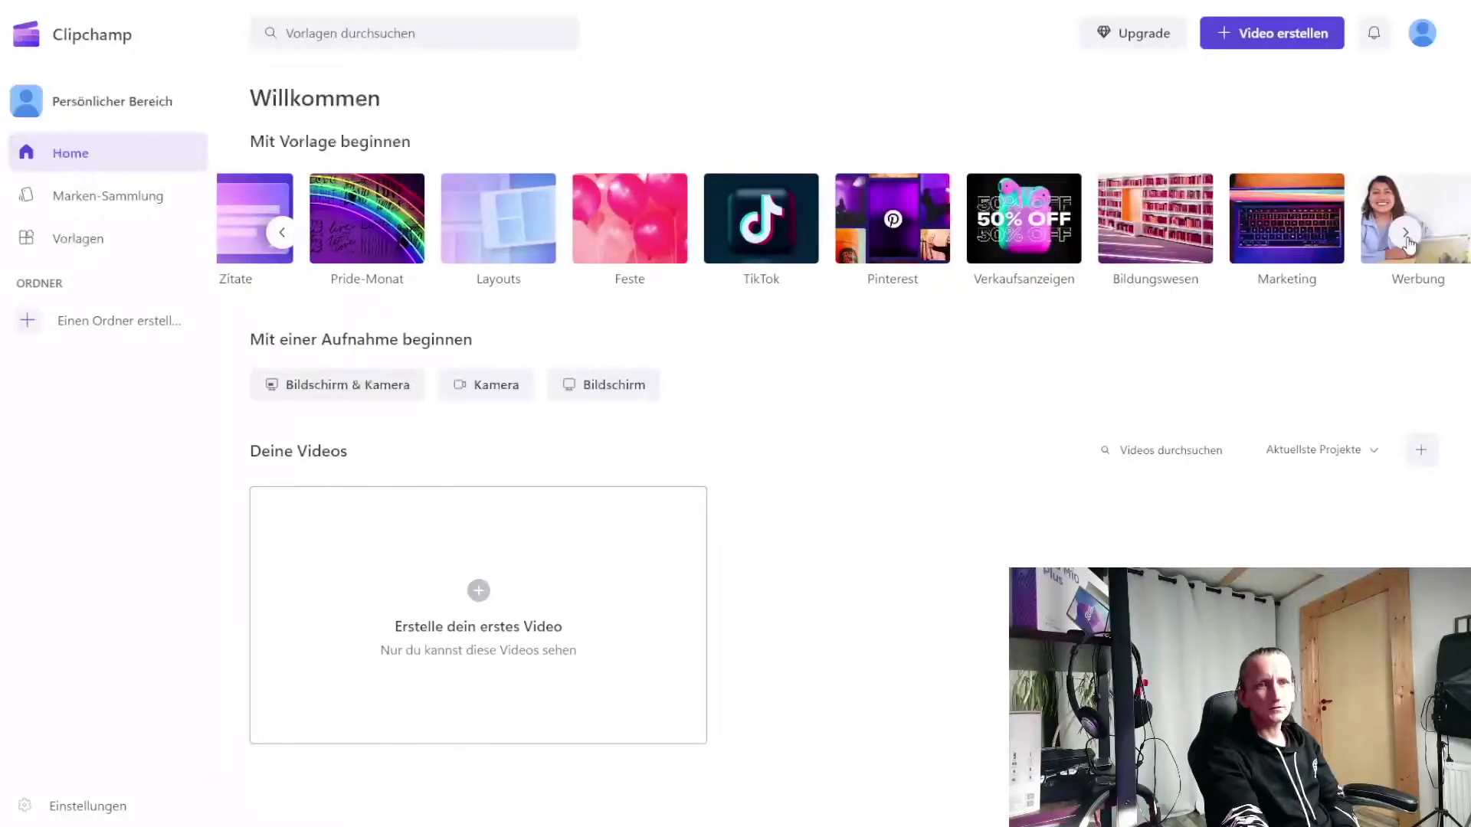
left_click(1408, 239)
left_click(1408, 239)
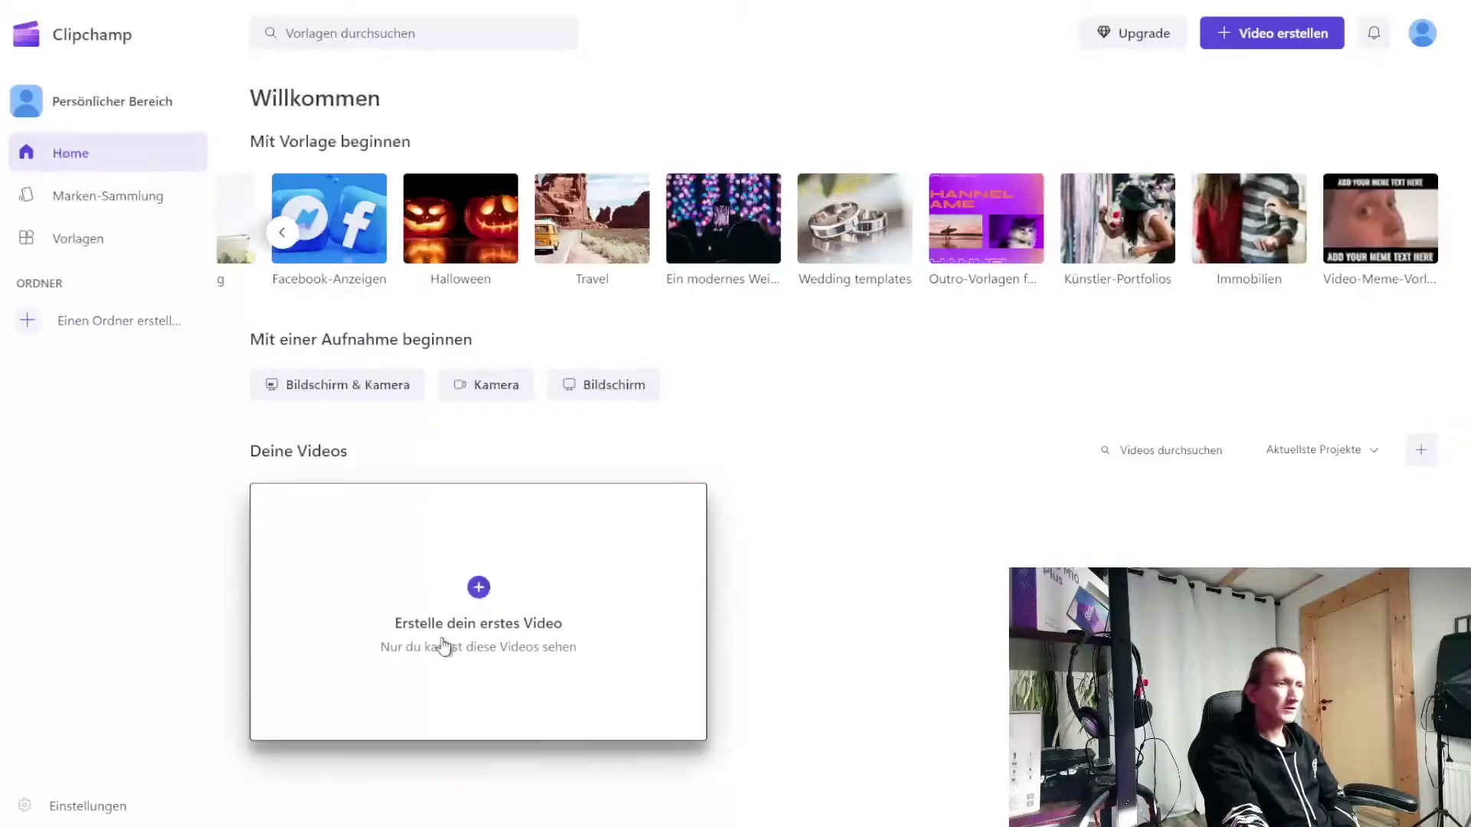
left_click(526, 595)
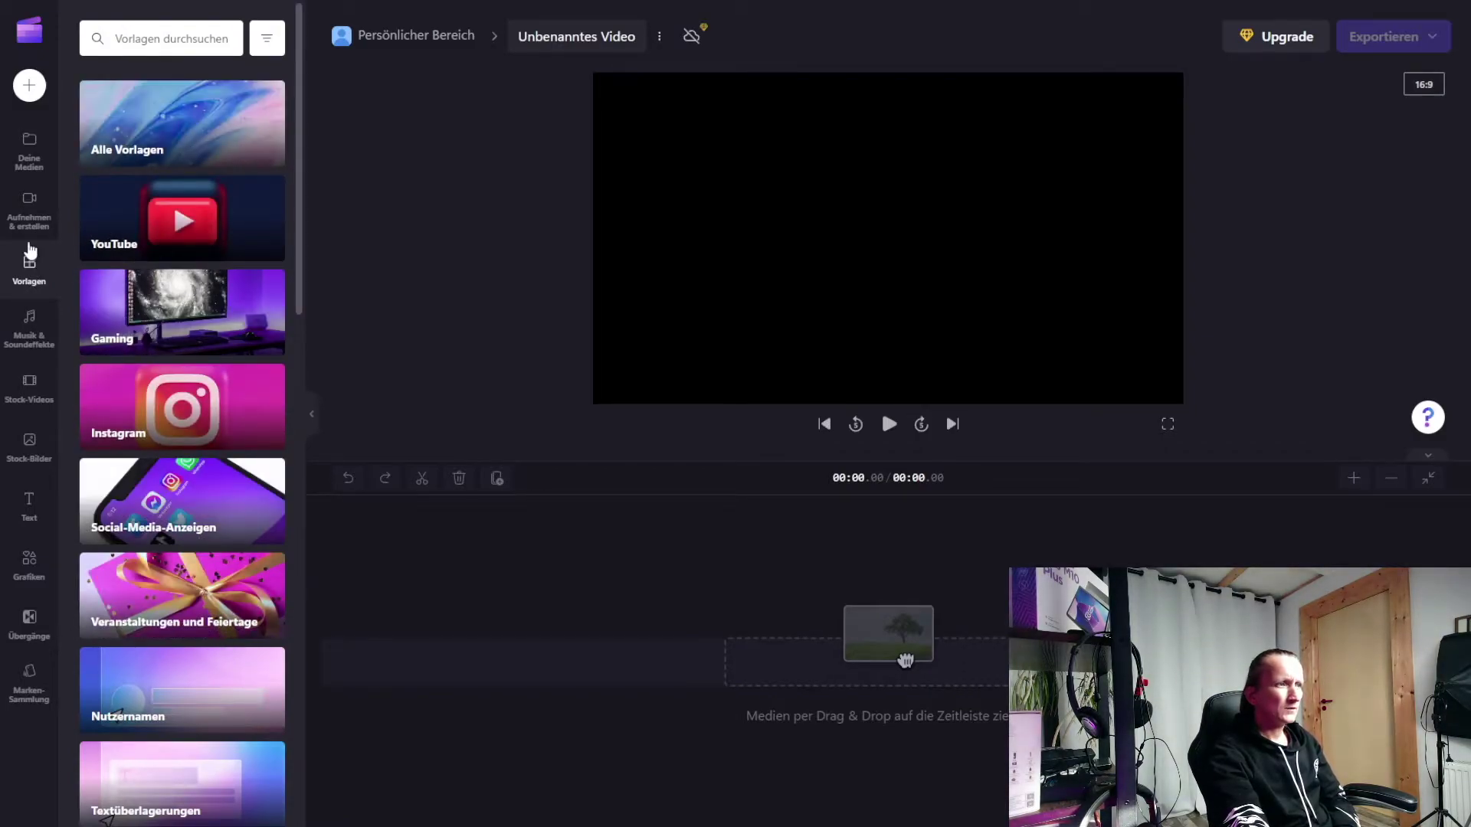
Look through the available music and sound effects, stock videos and stock images.
left_click(34, 339)
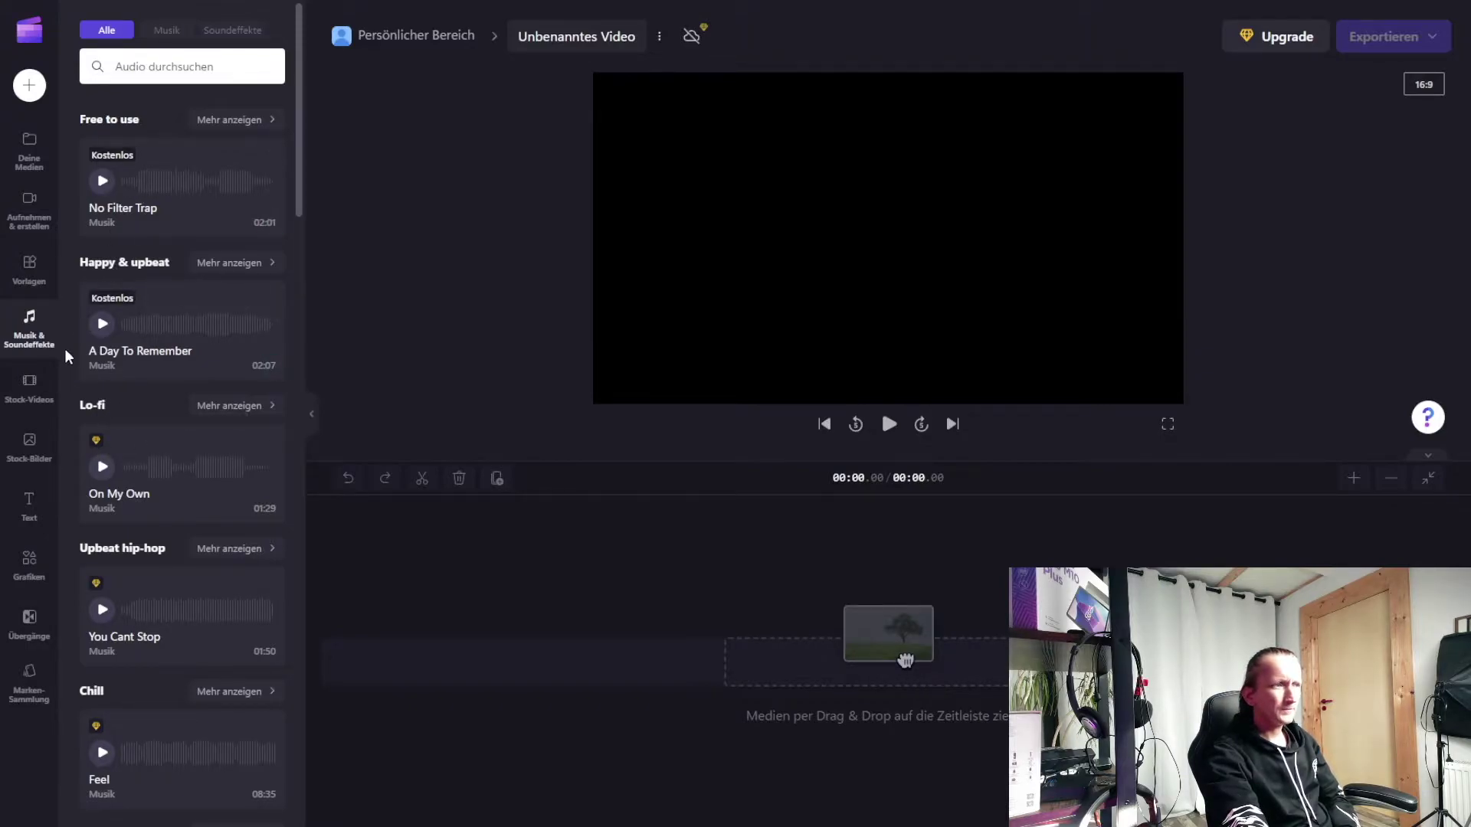
left_click(31, 390)
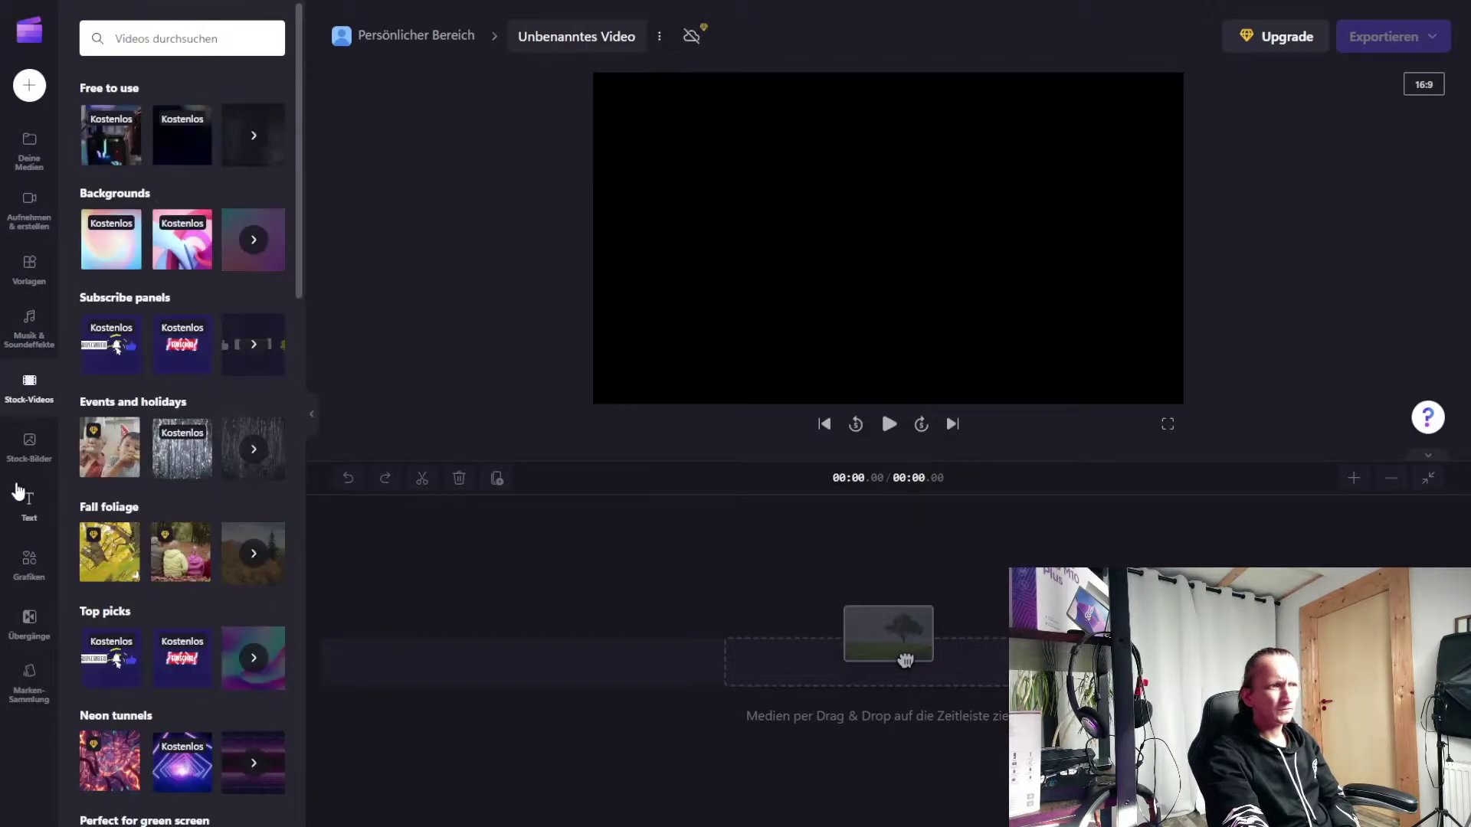
left_click(34, 456)
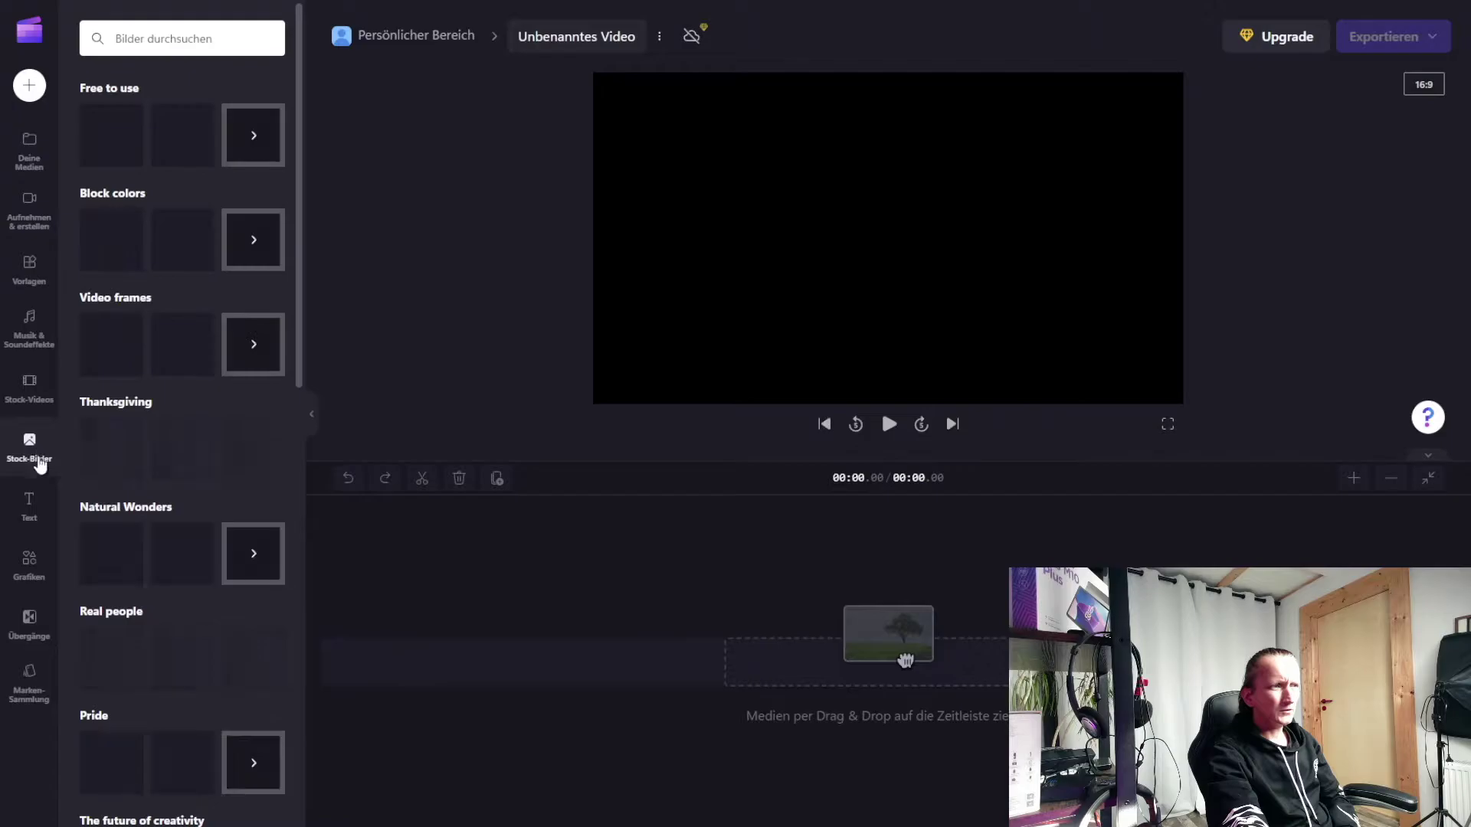
Examine the text templates, from the titles and two-line styles to the special and intro/outro designs.
left_click(32, 506)
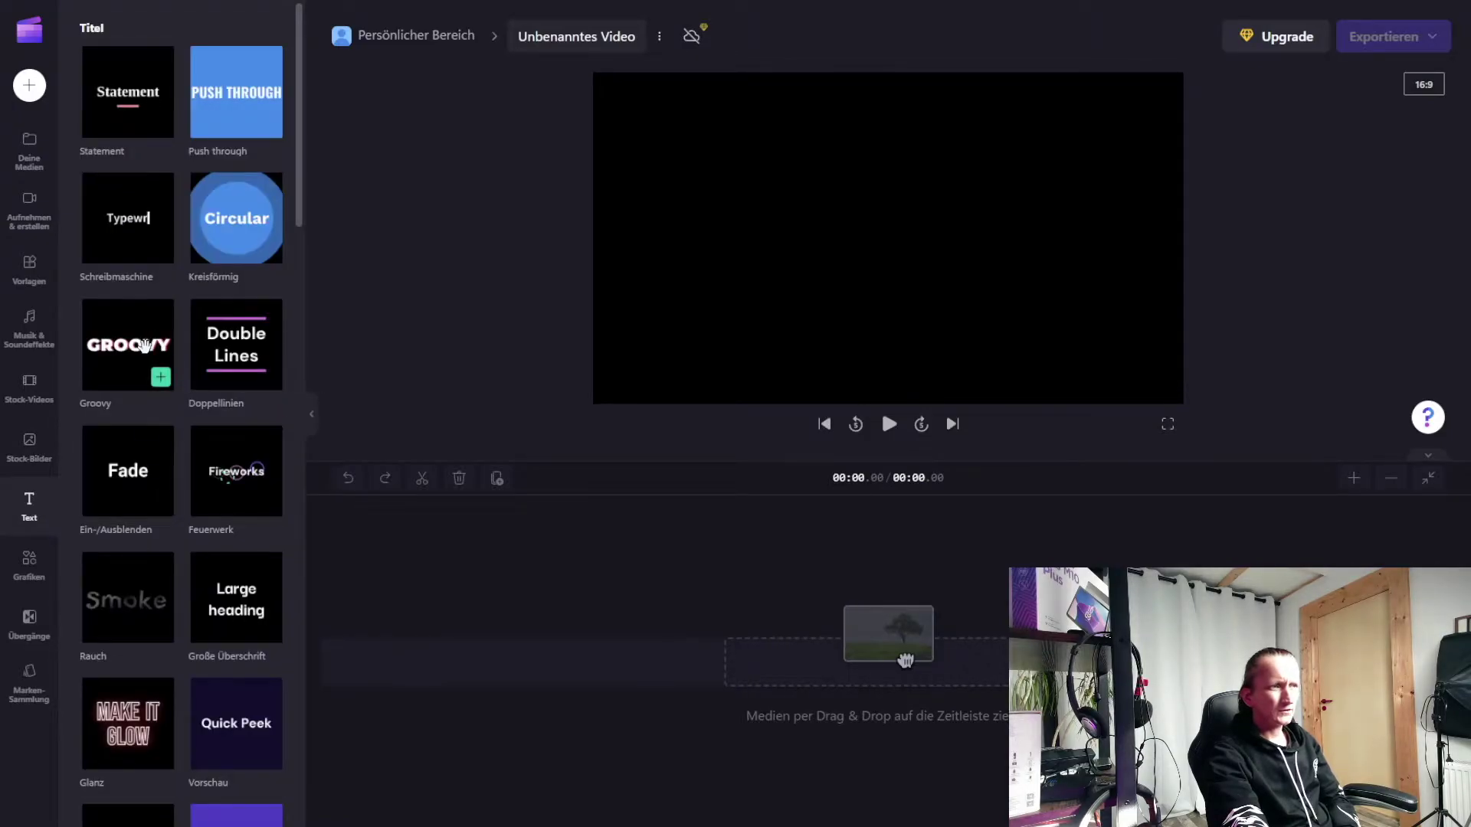
scroll(145, 360, "down", 4)
scroll(142, 353, "down", 5)
scroll(141, 354, "down", 8)
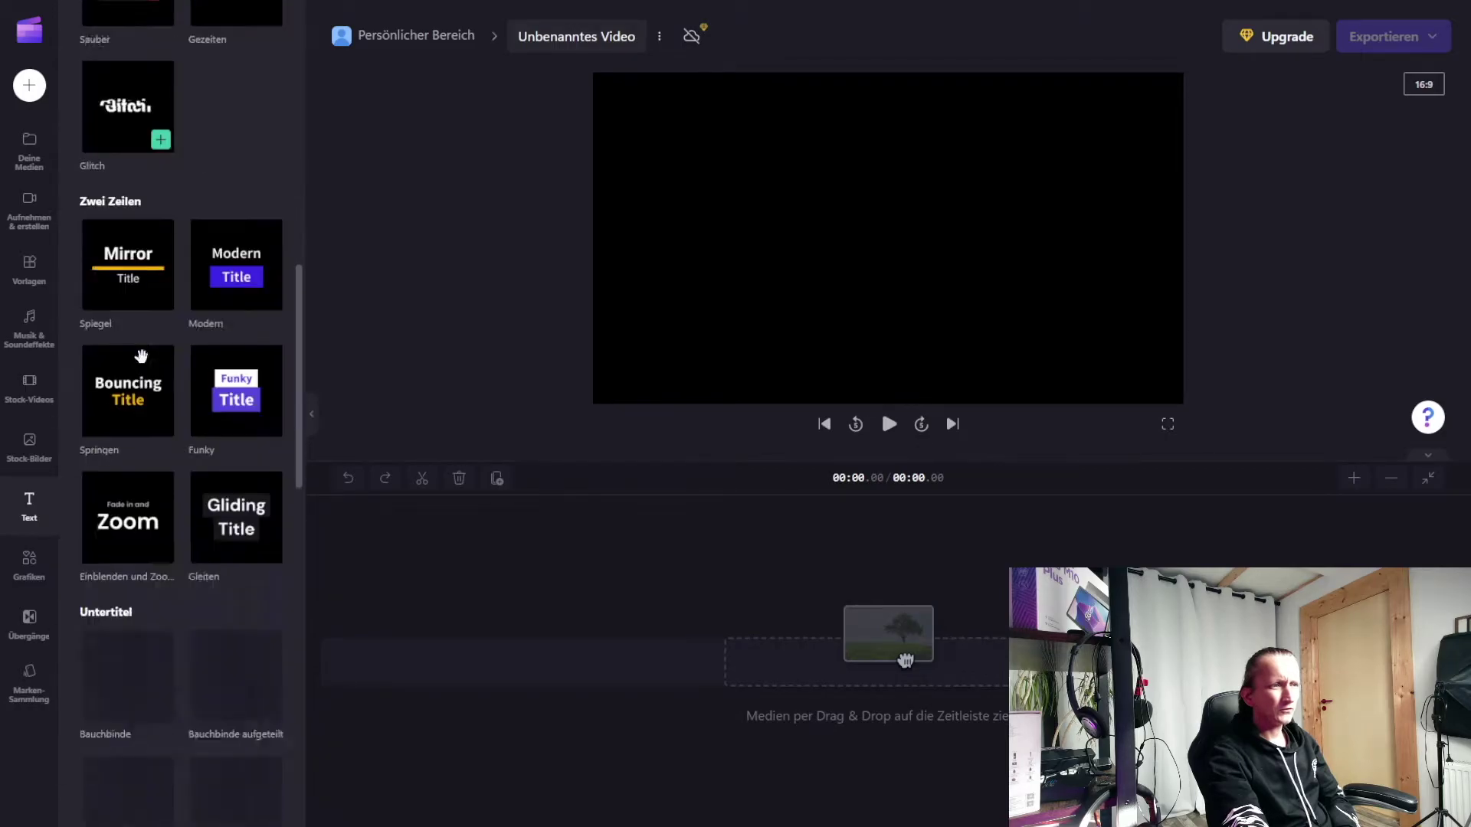
scroll(141, 353, "up", 5)
scroll(141, 350, "up", 7)
scroll(141, 351, "down", 20)
scroll(140, 348, "up", 18)
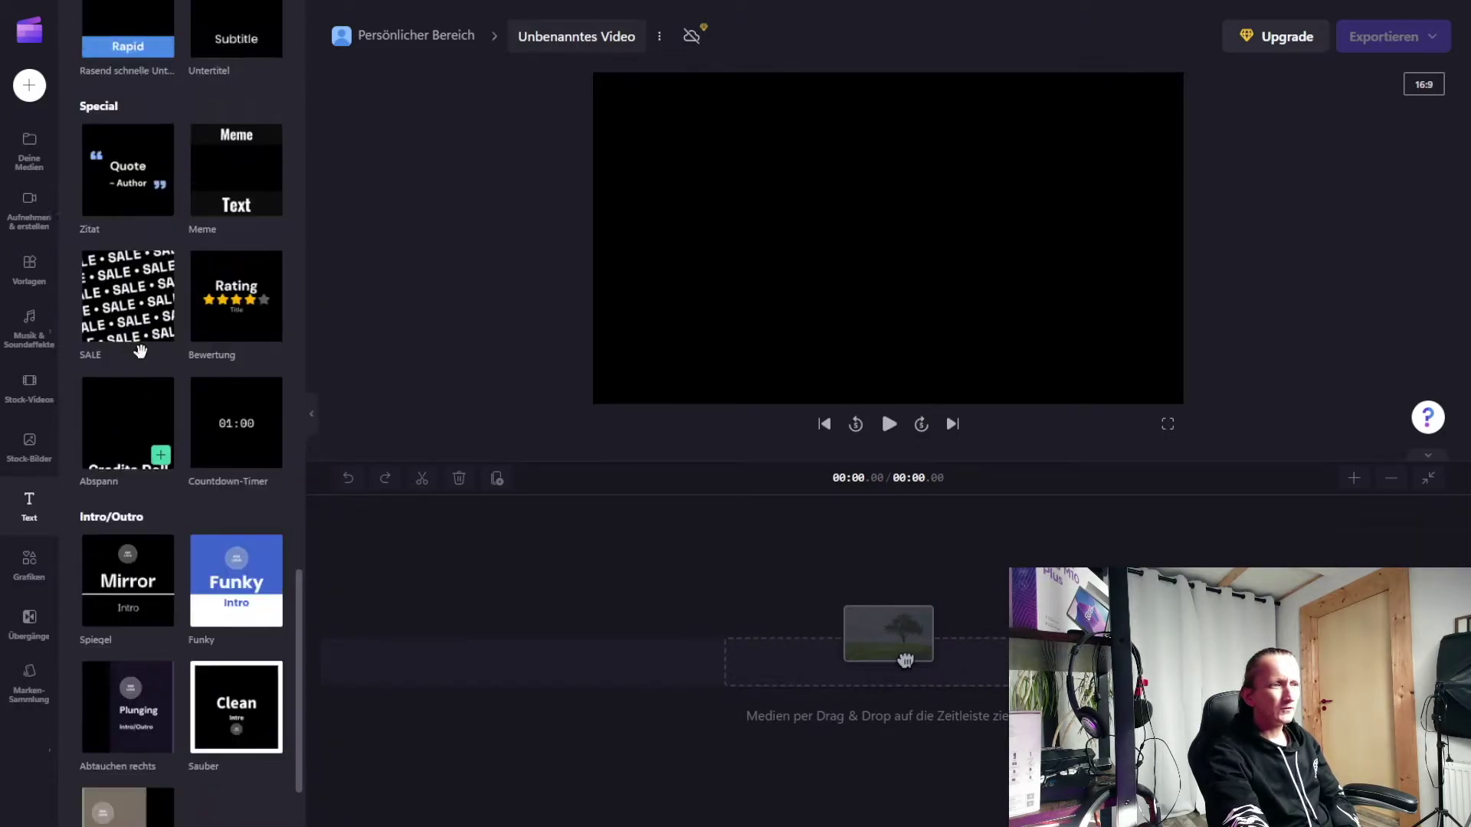
Look through the graphics, the complete list of transitions and the brand kit options.
left_click(28, 564)
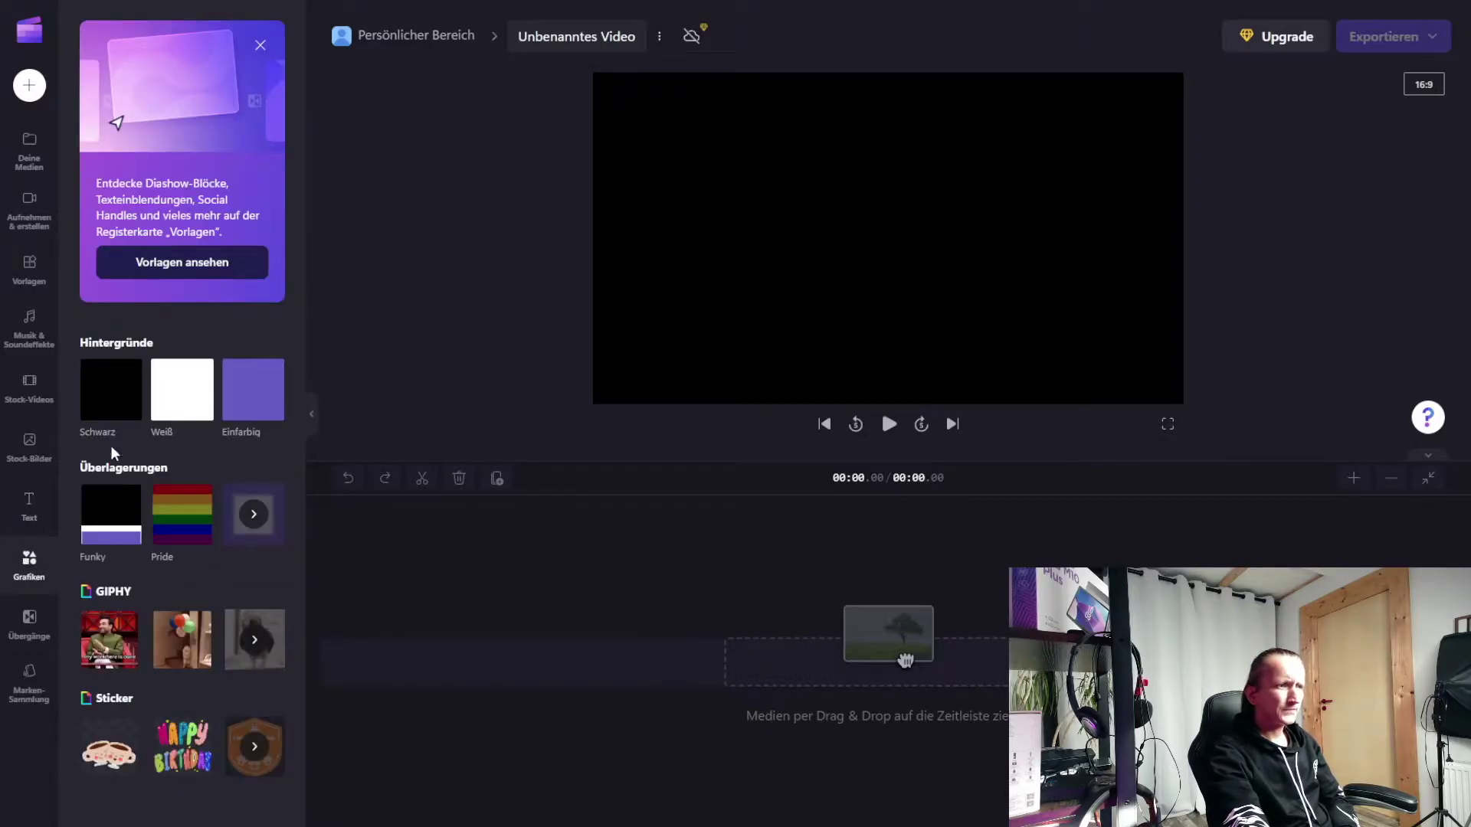
left_click(29, 624)
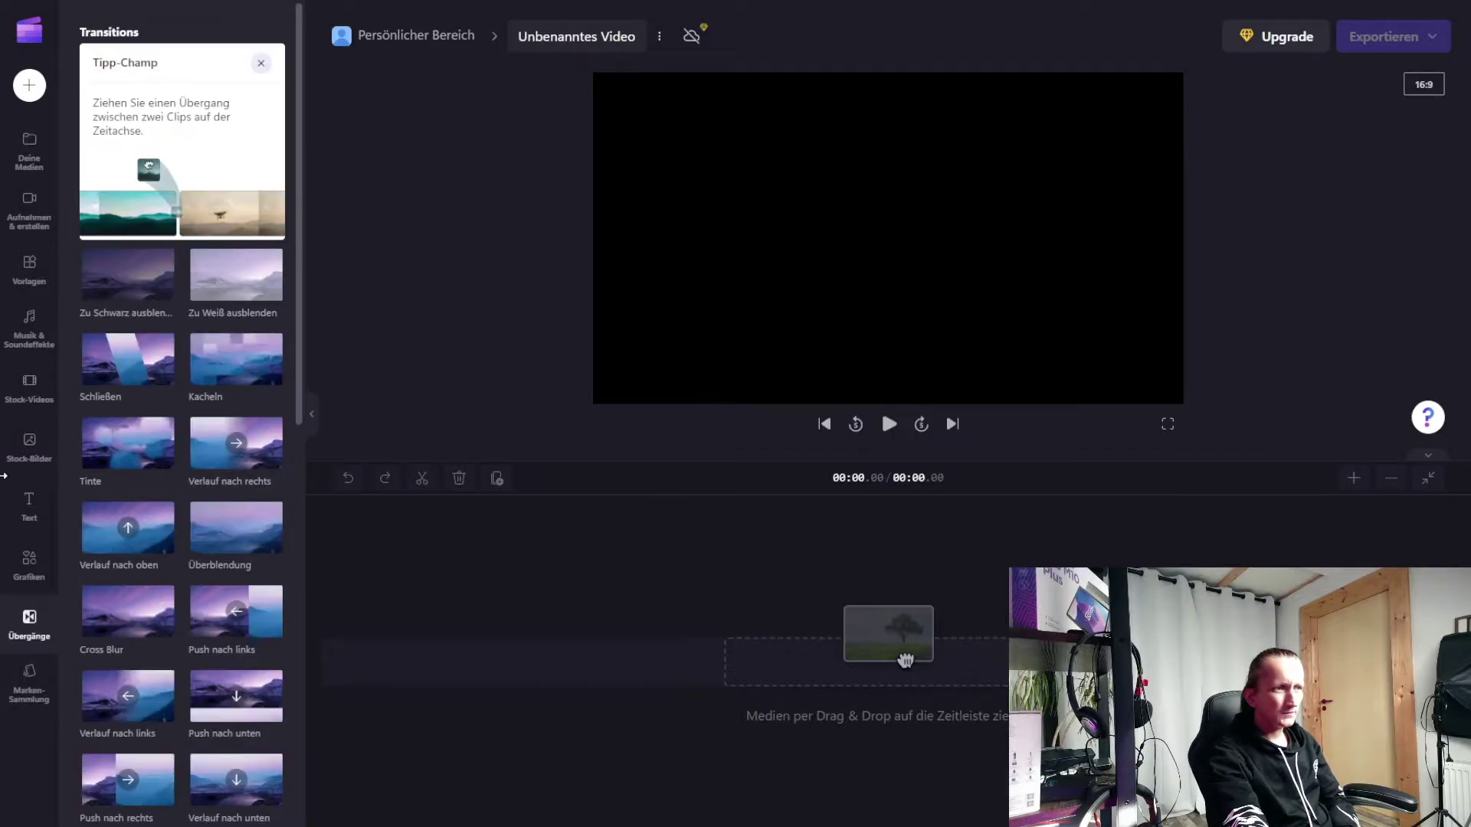
scroll(190, 398, "down", 8)
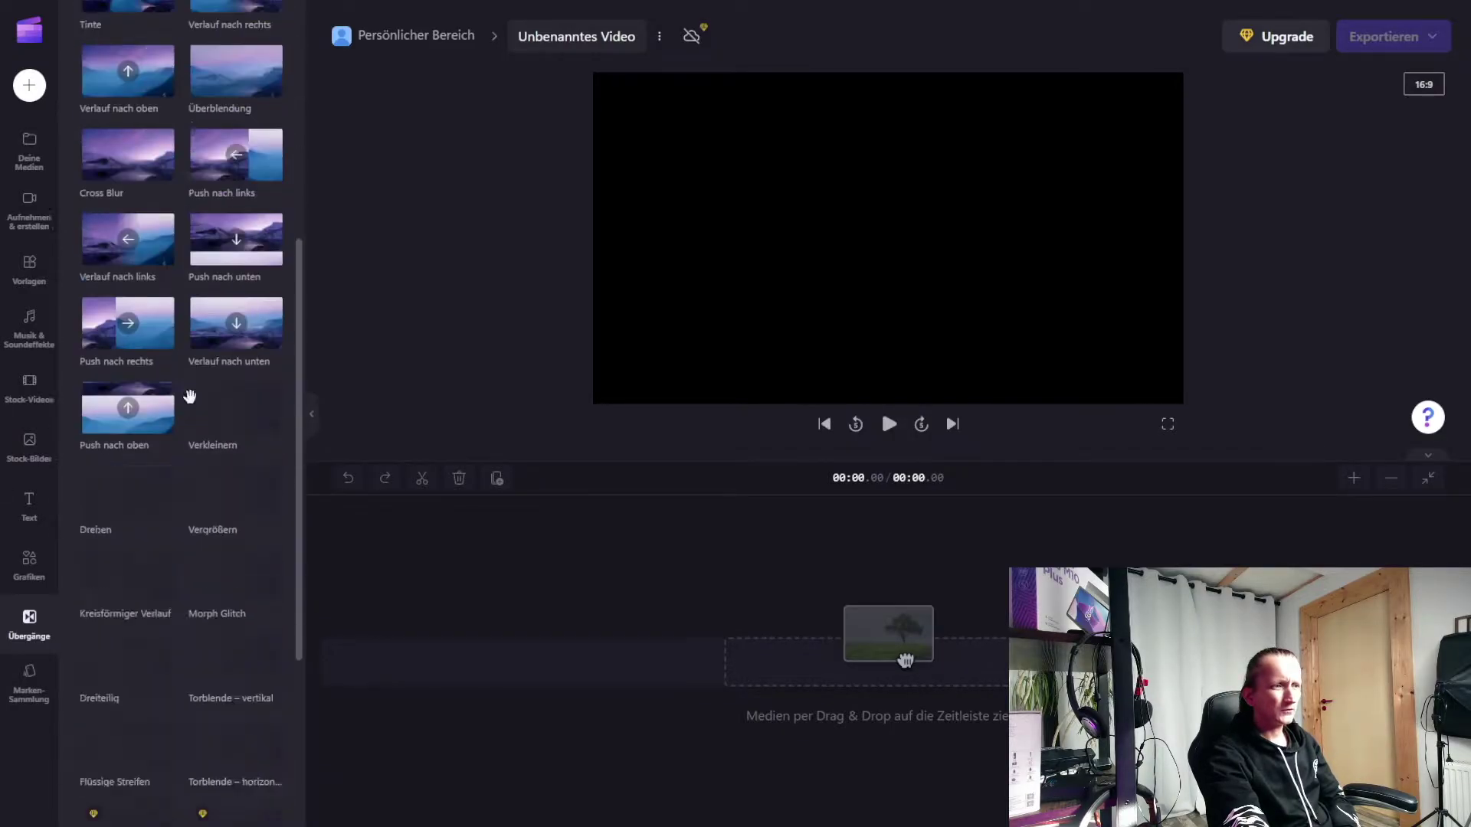
scroll(189, 396, "down", 2)
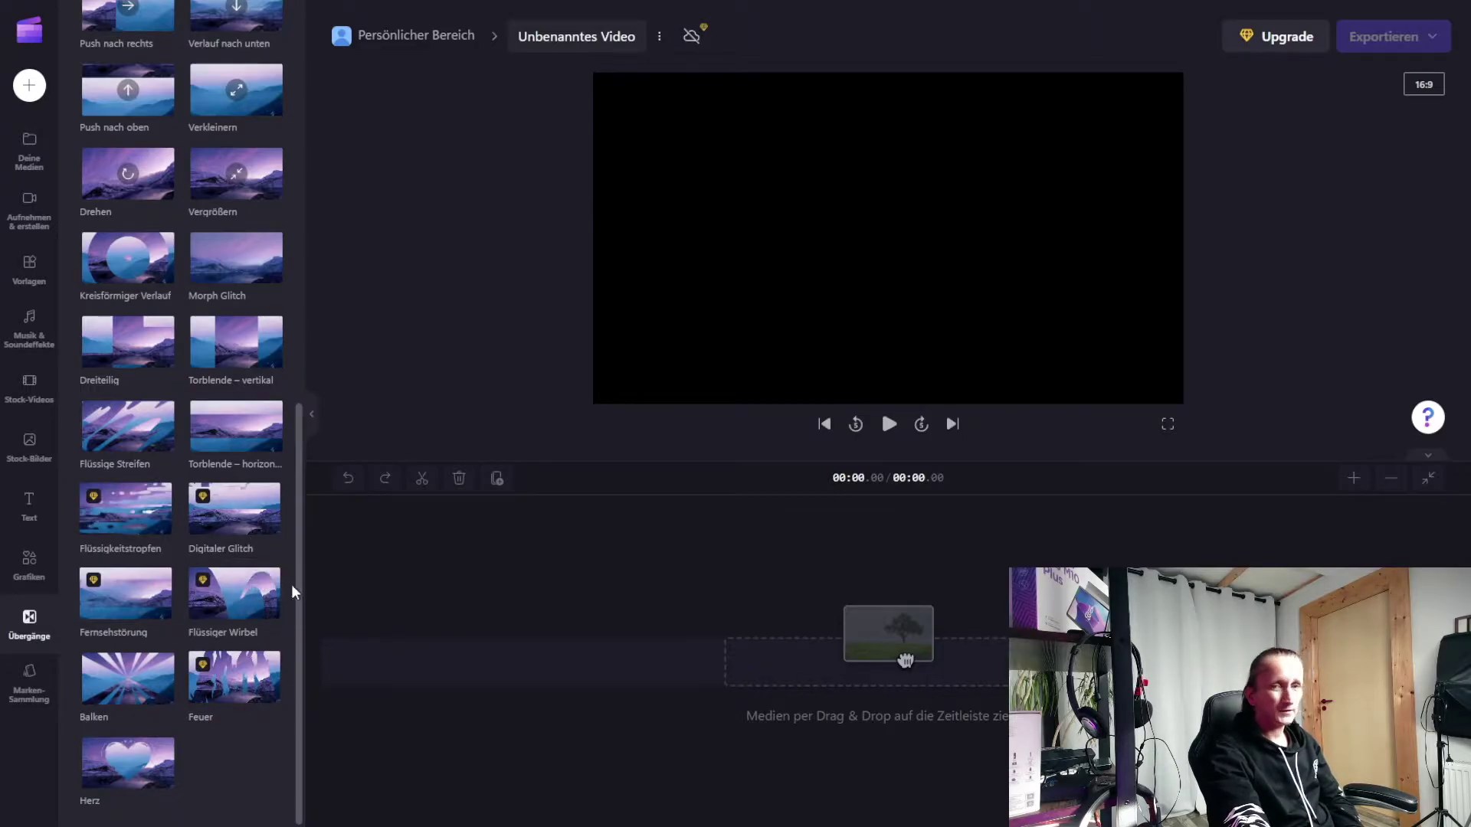
left_click(29, 690)
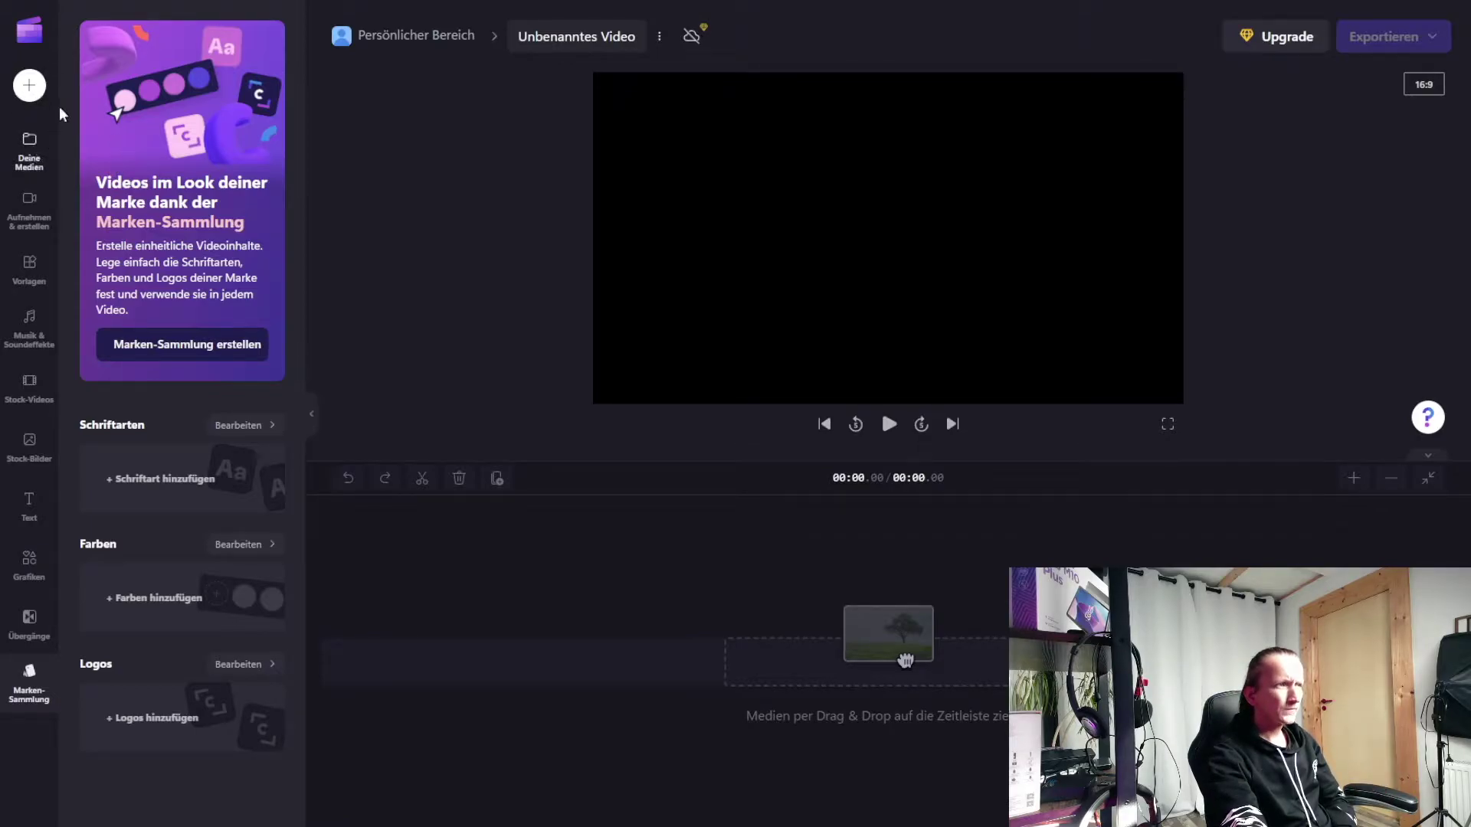
Import MVI_1062.MP4 and MVI_1063.MP4 and place MVI_1062.MP4 at the start of the timeline.
left_click(30, 86)
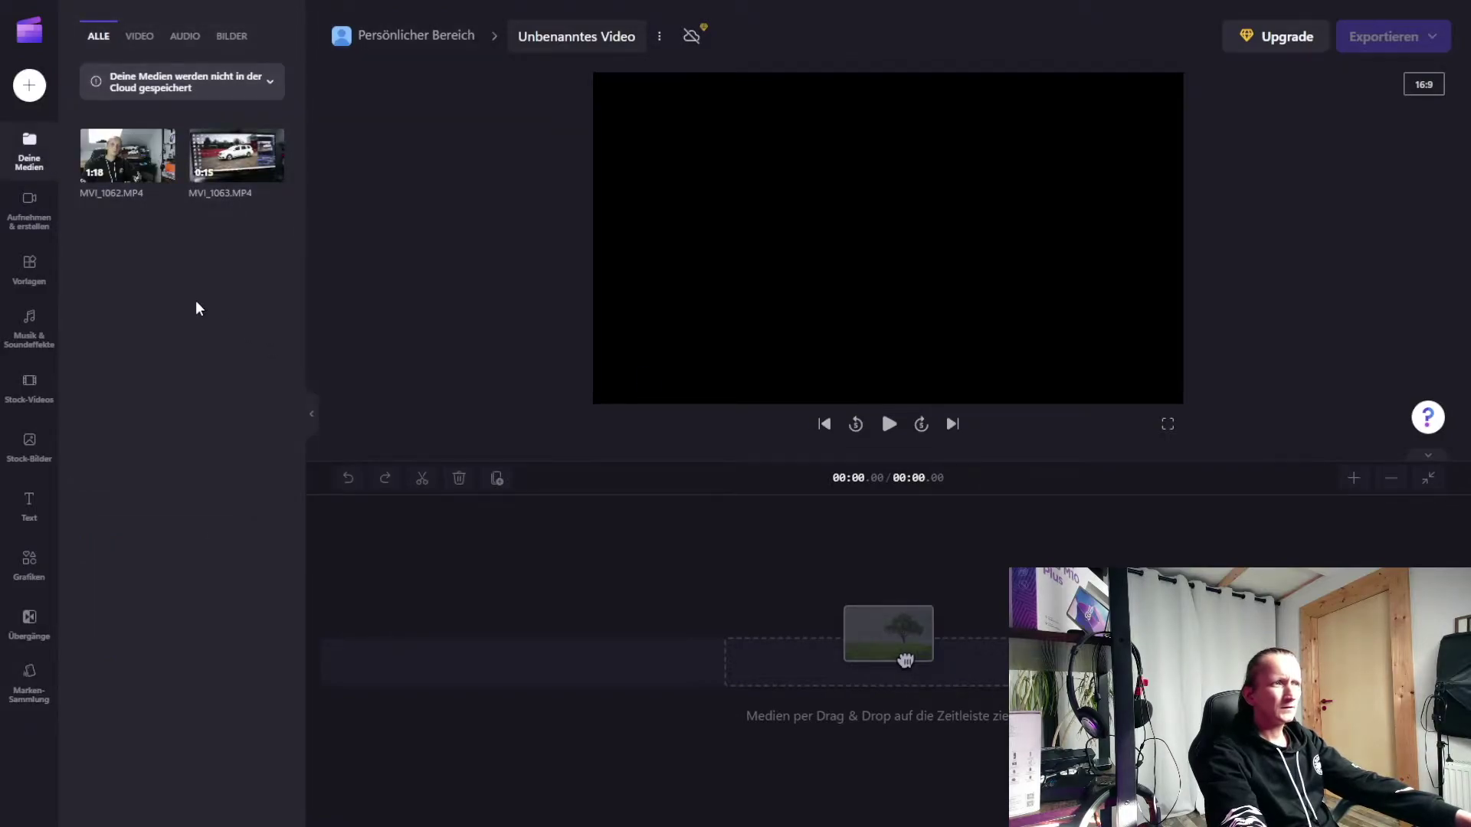
mouse_move(106, 159)
mouse_move(222, 159)
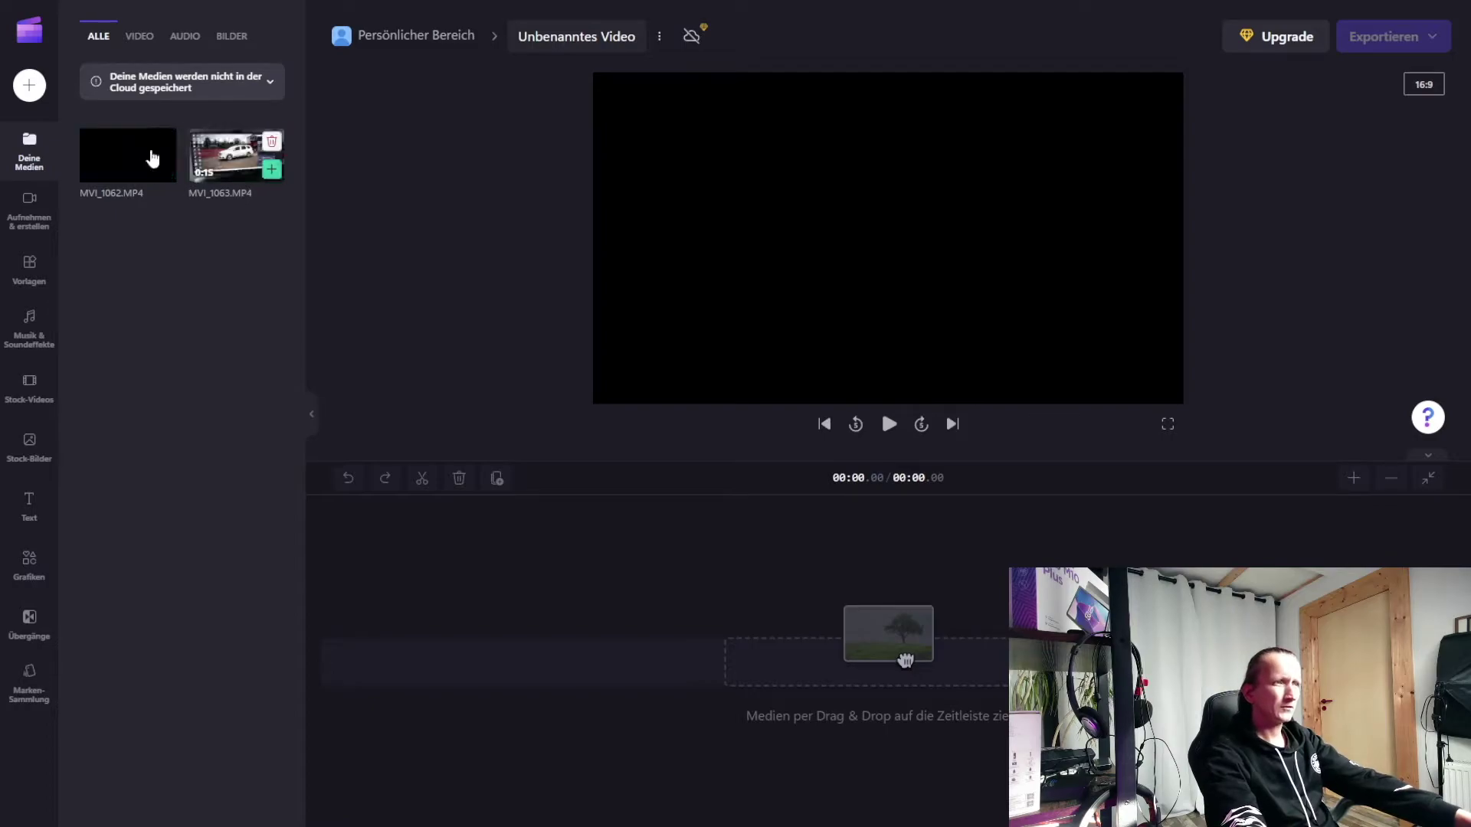
left_click_drag(108, 155, 707, 666)
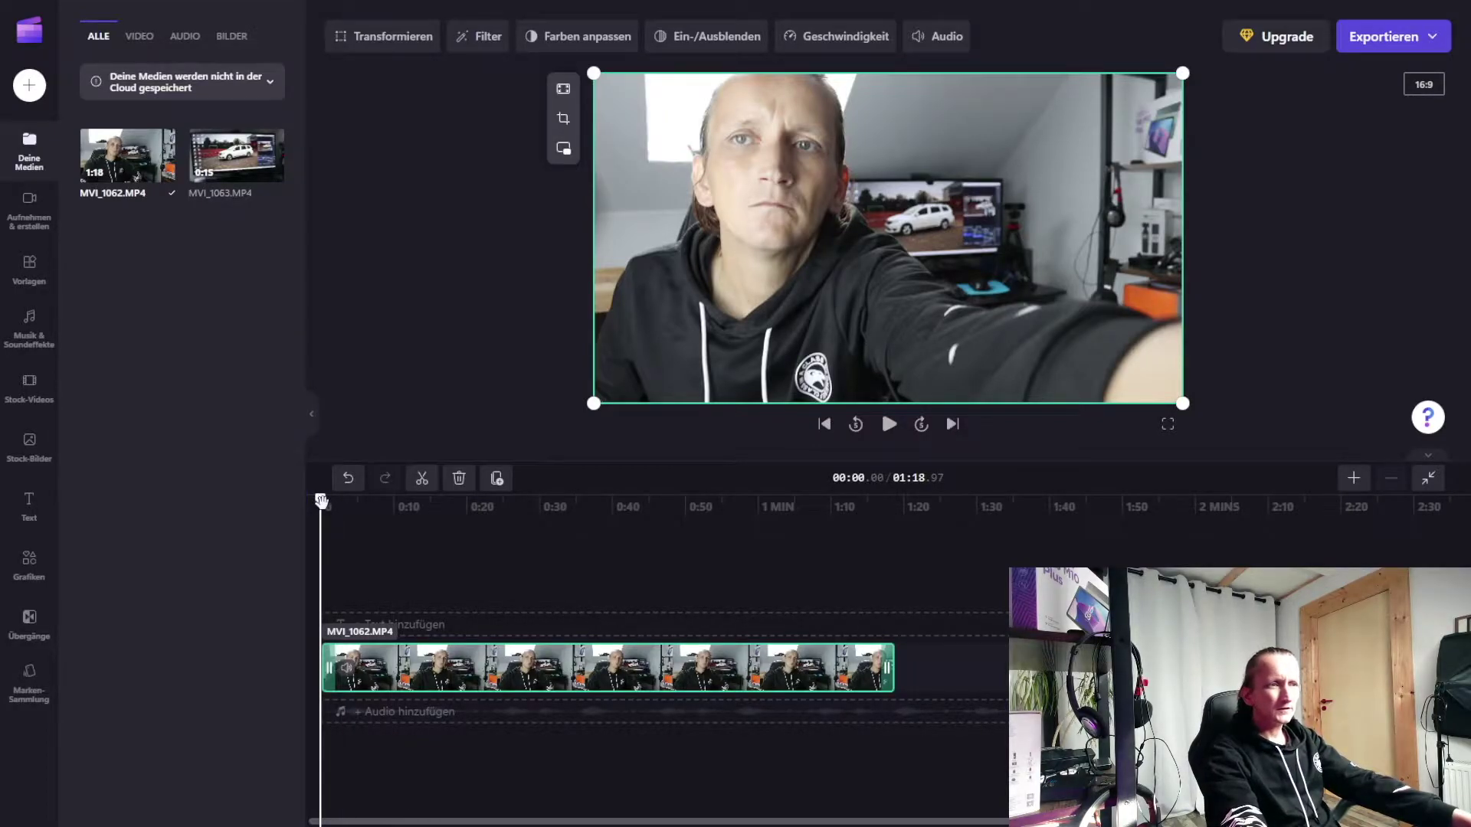
Split the MVI_1062.MP4 clip at about 00:30.44 and undo the split.
left_click_drag(321, 501, 549, 507)
left_click(423, 478)
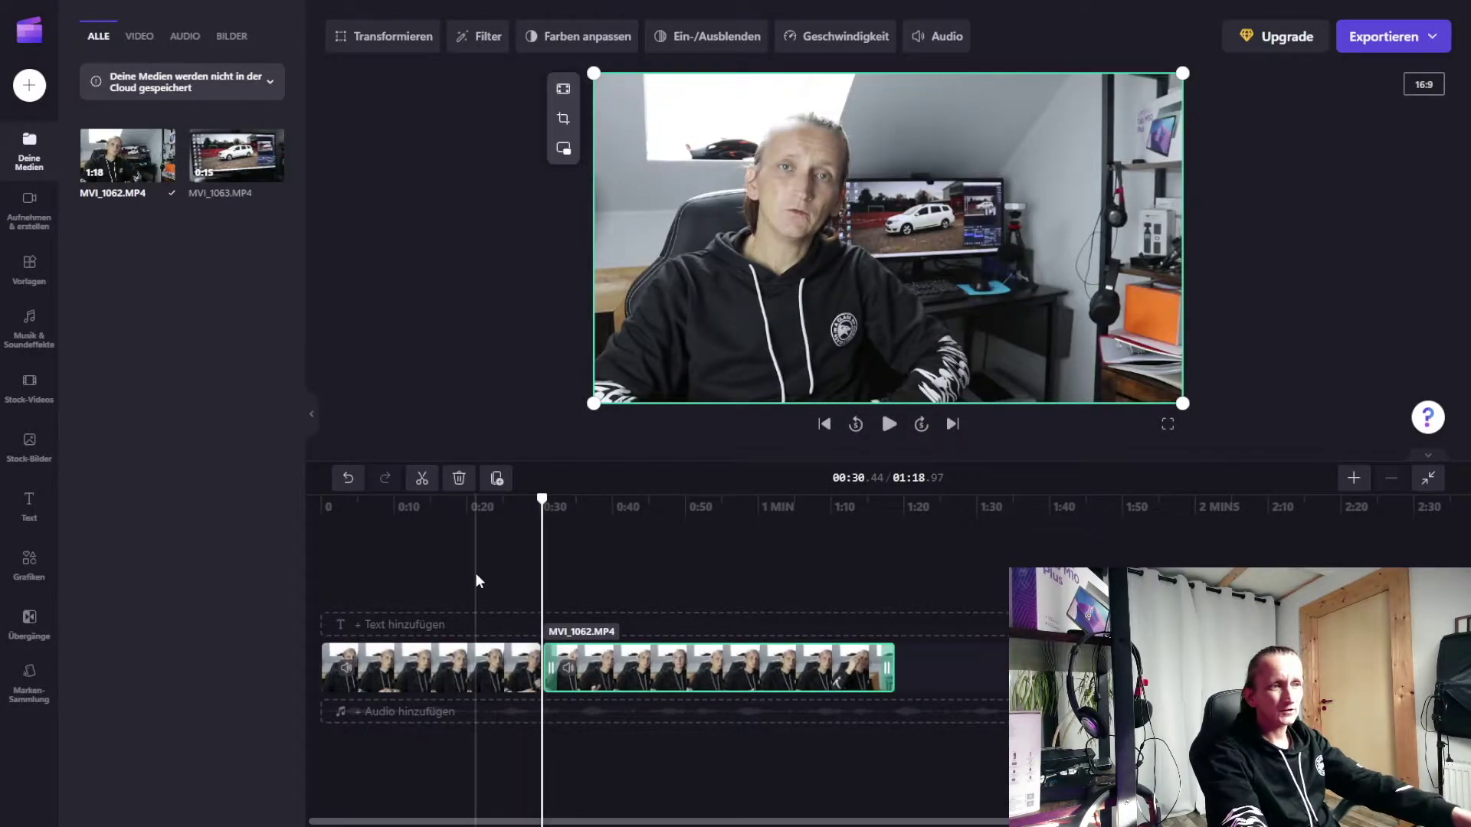
left_click(348, 478)
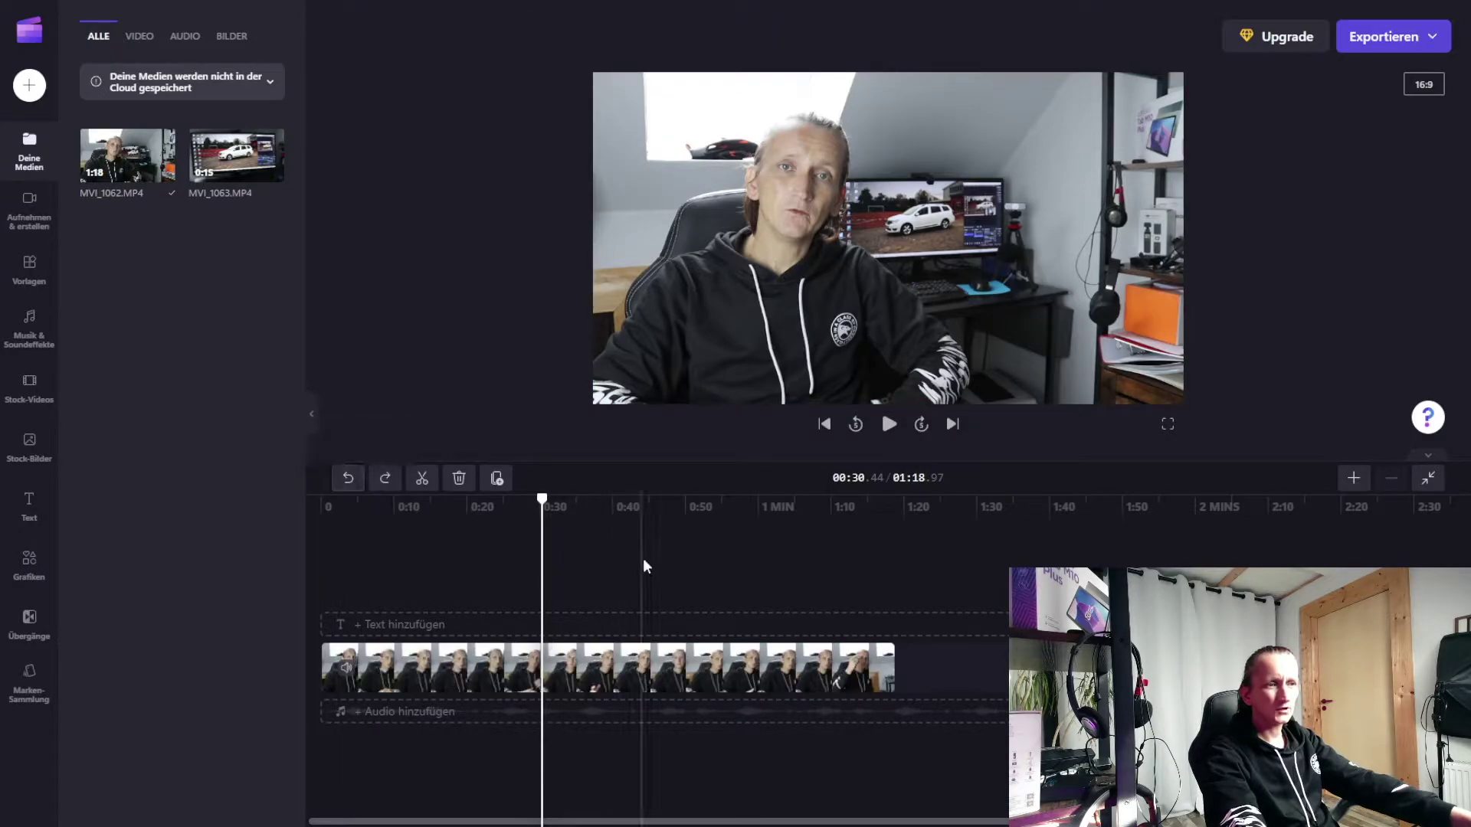
Raise the exposure, saturation, temperature and contrast of the MVI_1062.MP4 clip slightly.
left_click(523, 681)
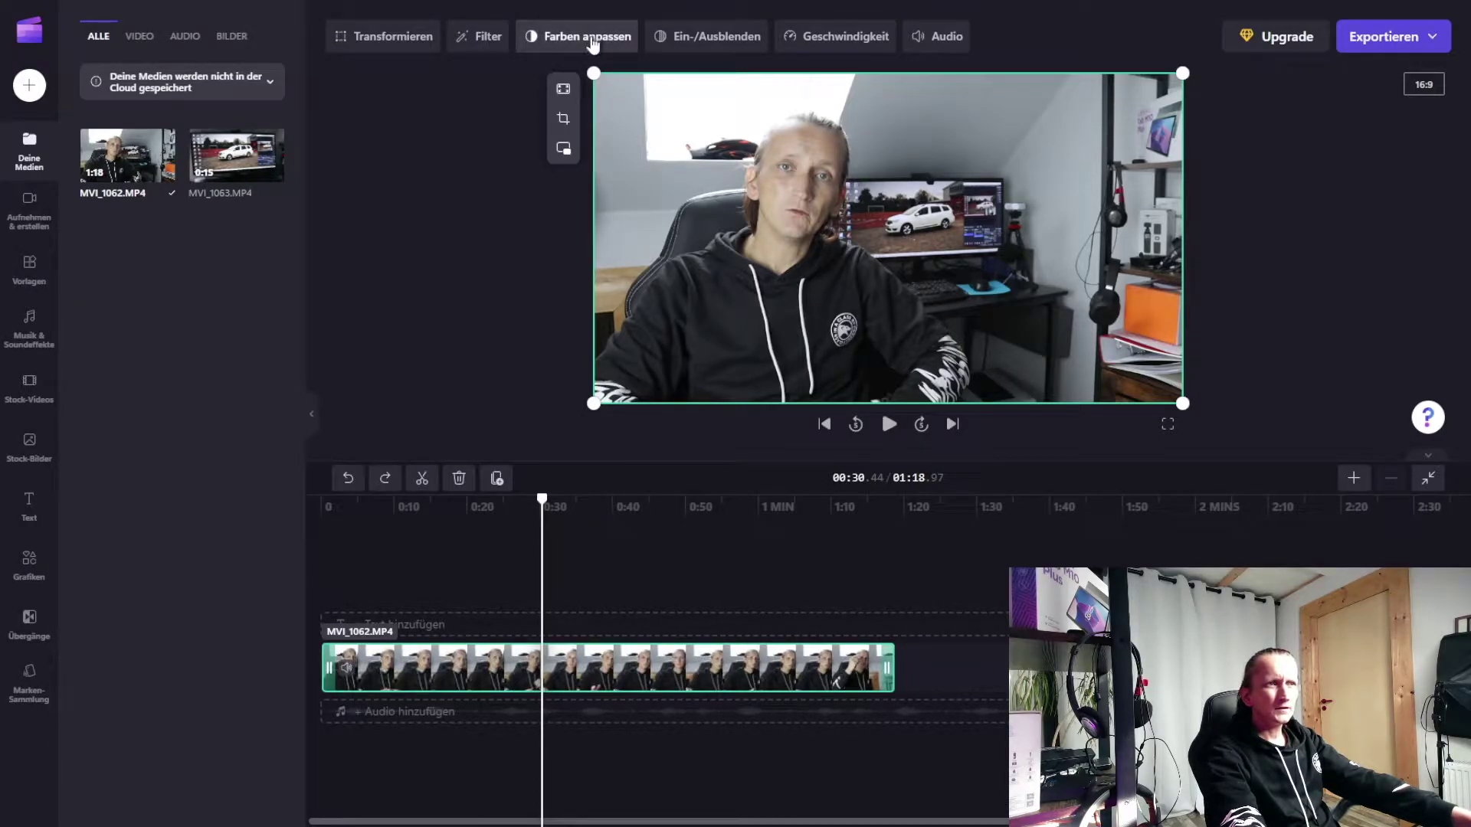
left_click(593, 45)
left_click_drag(576, 104, 590, 109)
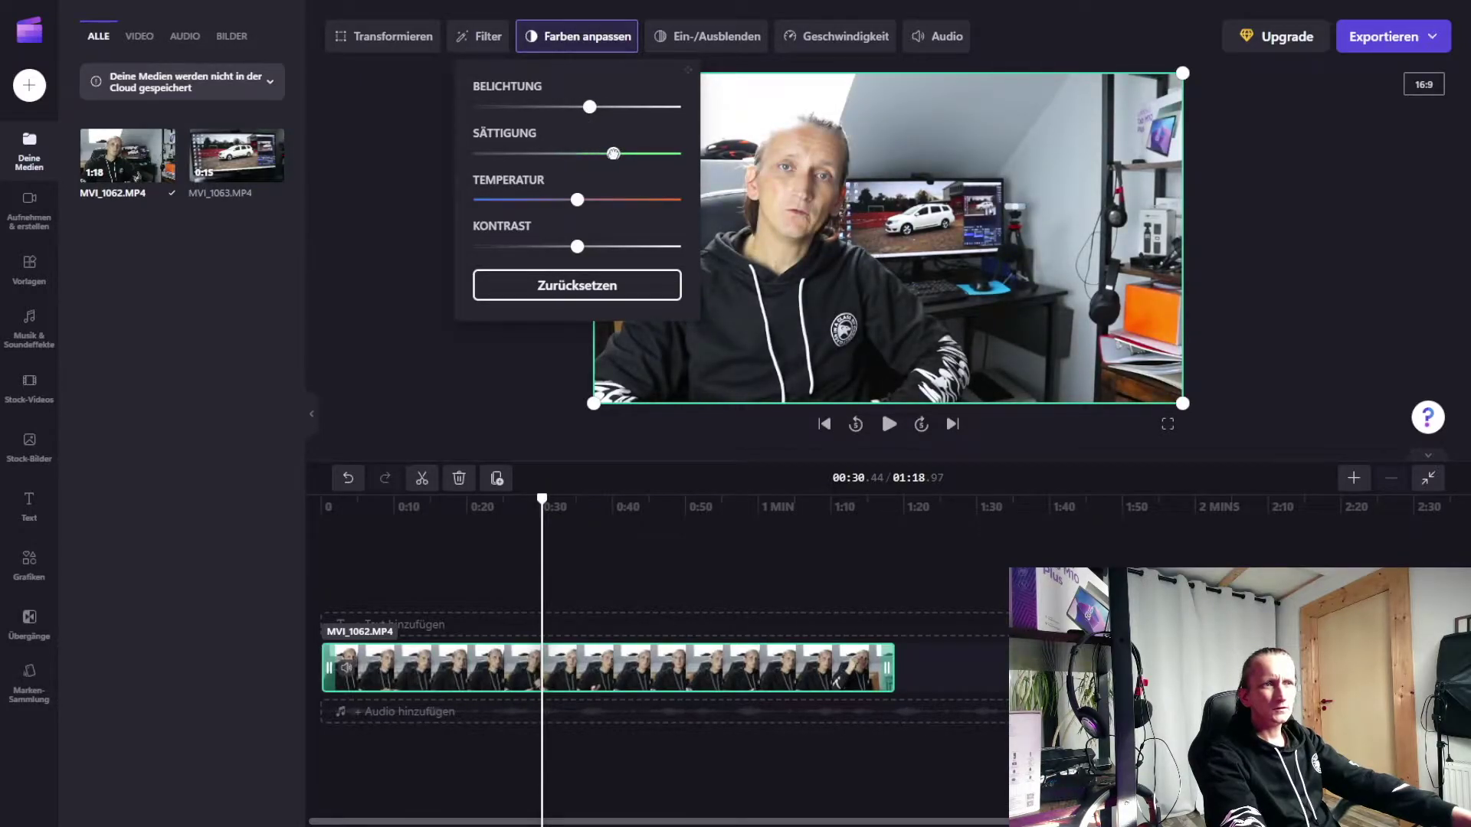
mouse_move(611, 153)
left_mouse_down()
mouse_move(564, 153)
mouse_move(622, 153)
left_mouse_up()
left_click_drag(613, 200, 594, 246)
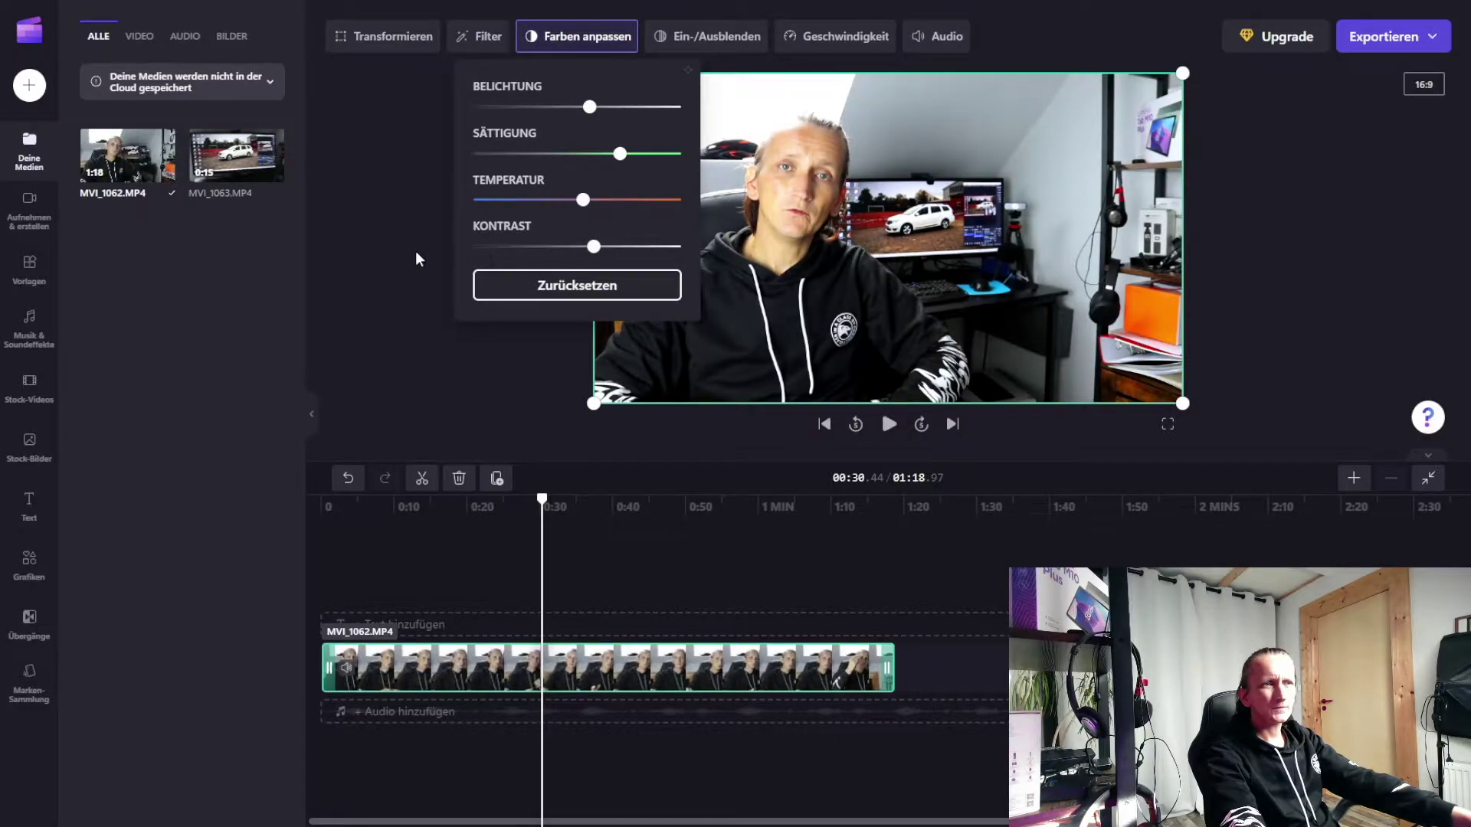
left_click(372, 340)
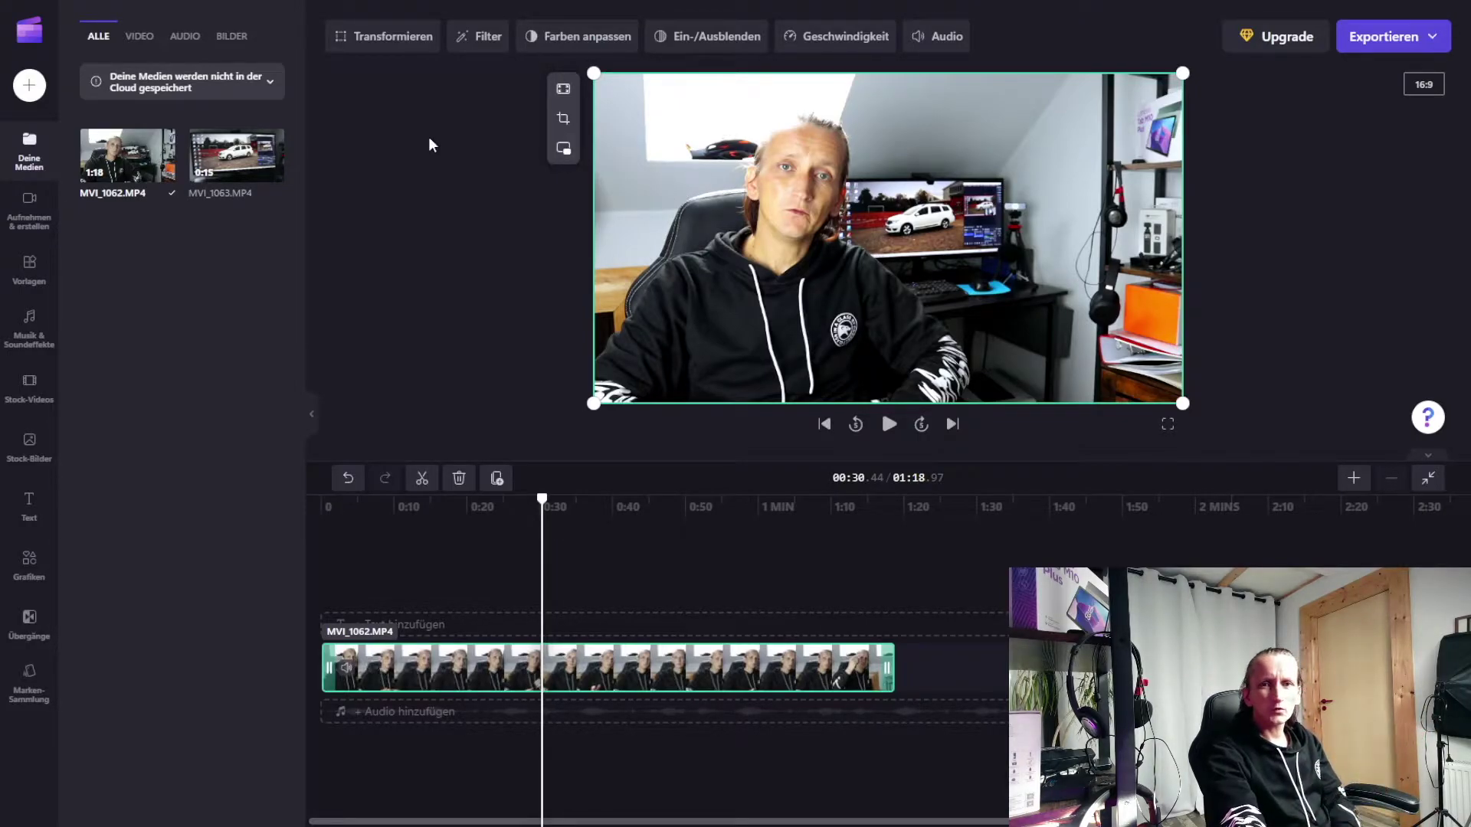
Browse the filters for the MVI_1062.MP4 clip and preview effects such as Euphorisch and Grün Blau Zweifarbig.
left_click(488, 36)
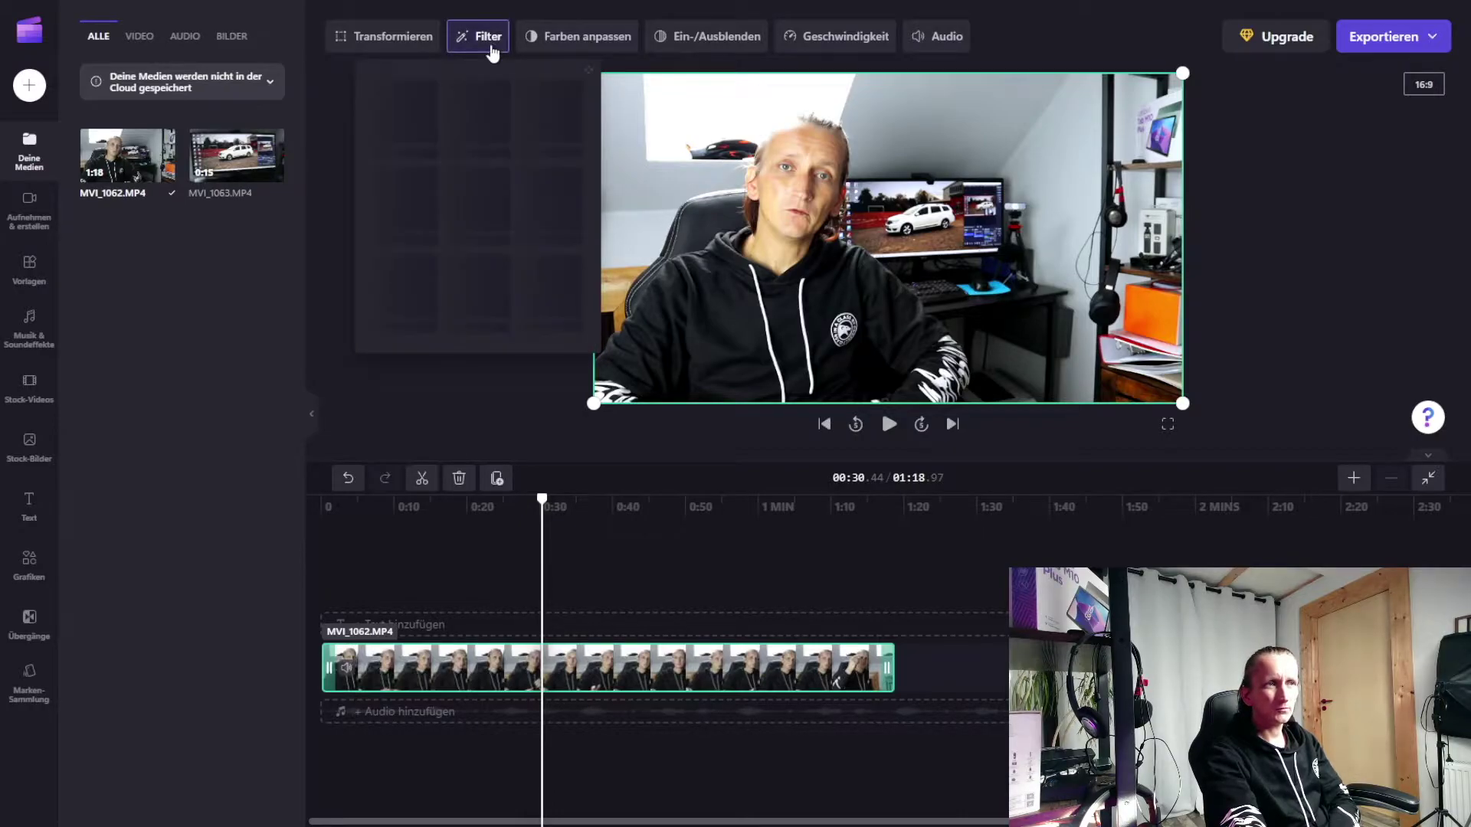
left_click(469, 207)
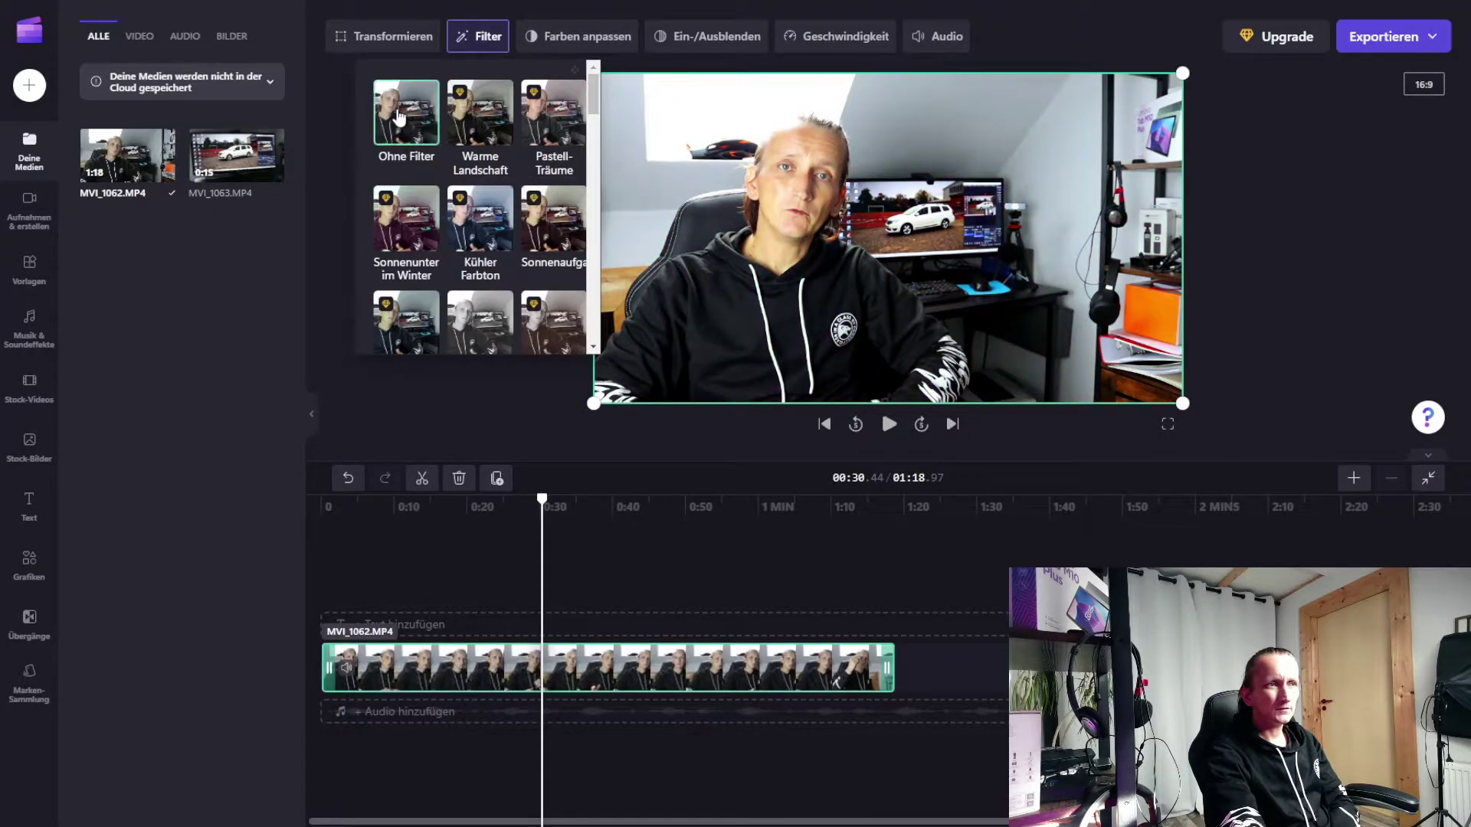
left_click(387, 130)
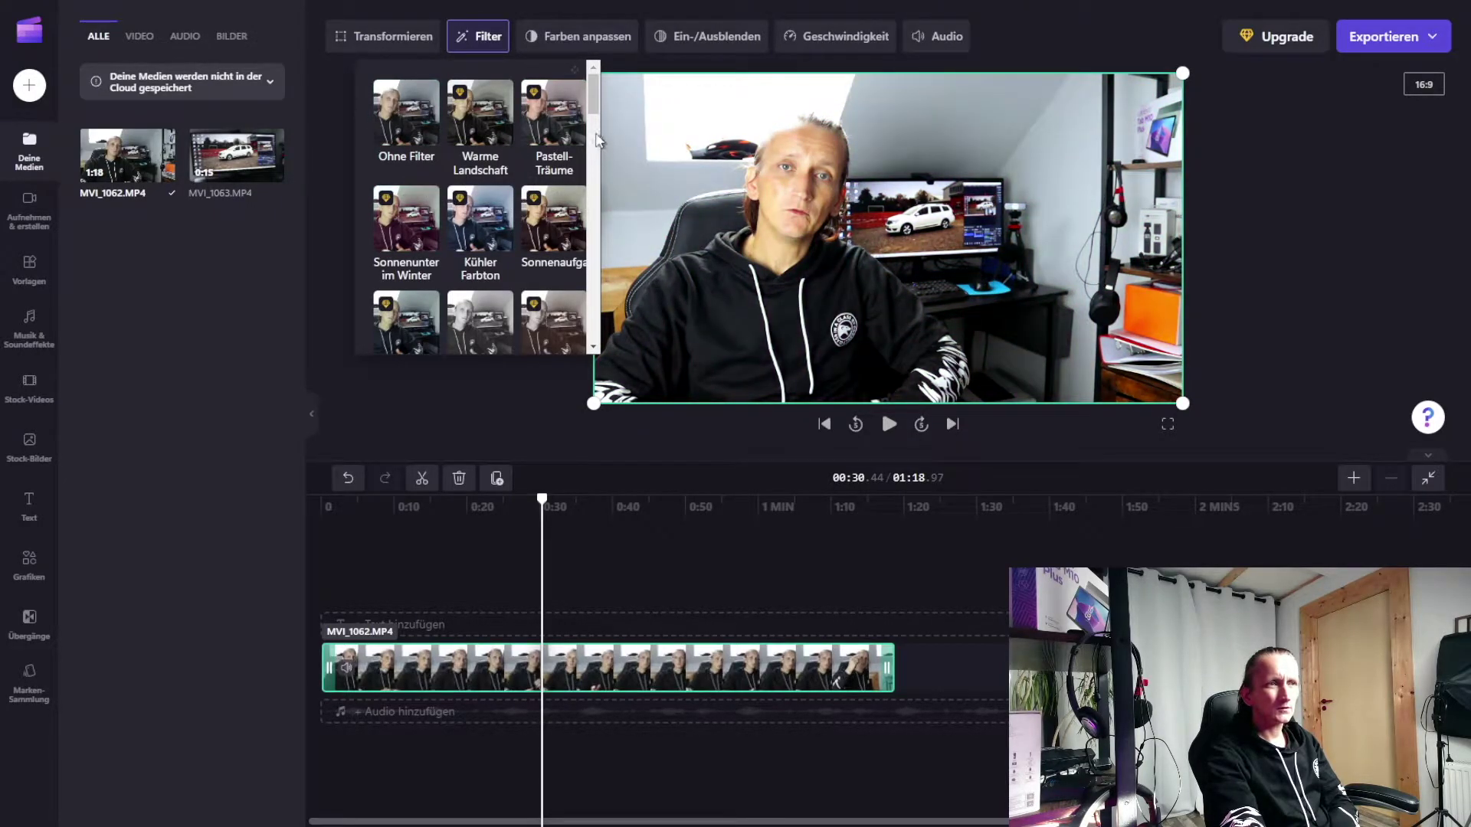
scroll(594, 188, "down", 5)
scroll(594, 188, "up", 1)
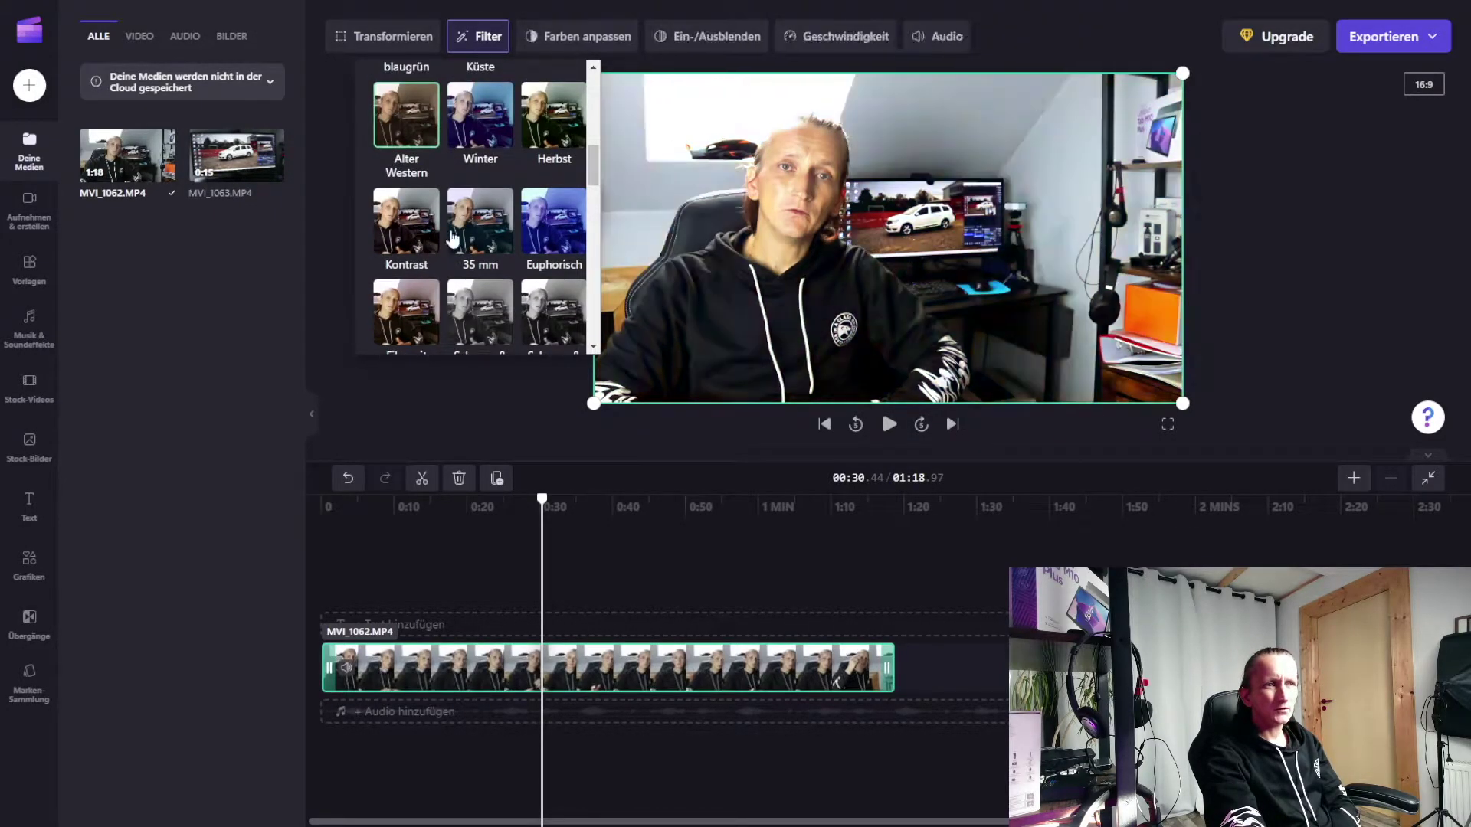
left_click(522, 322)
left_click(553, 311)
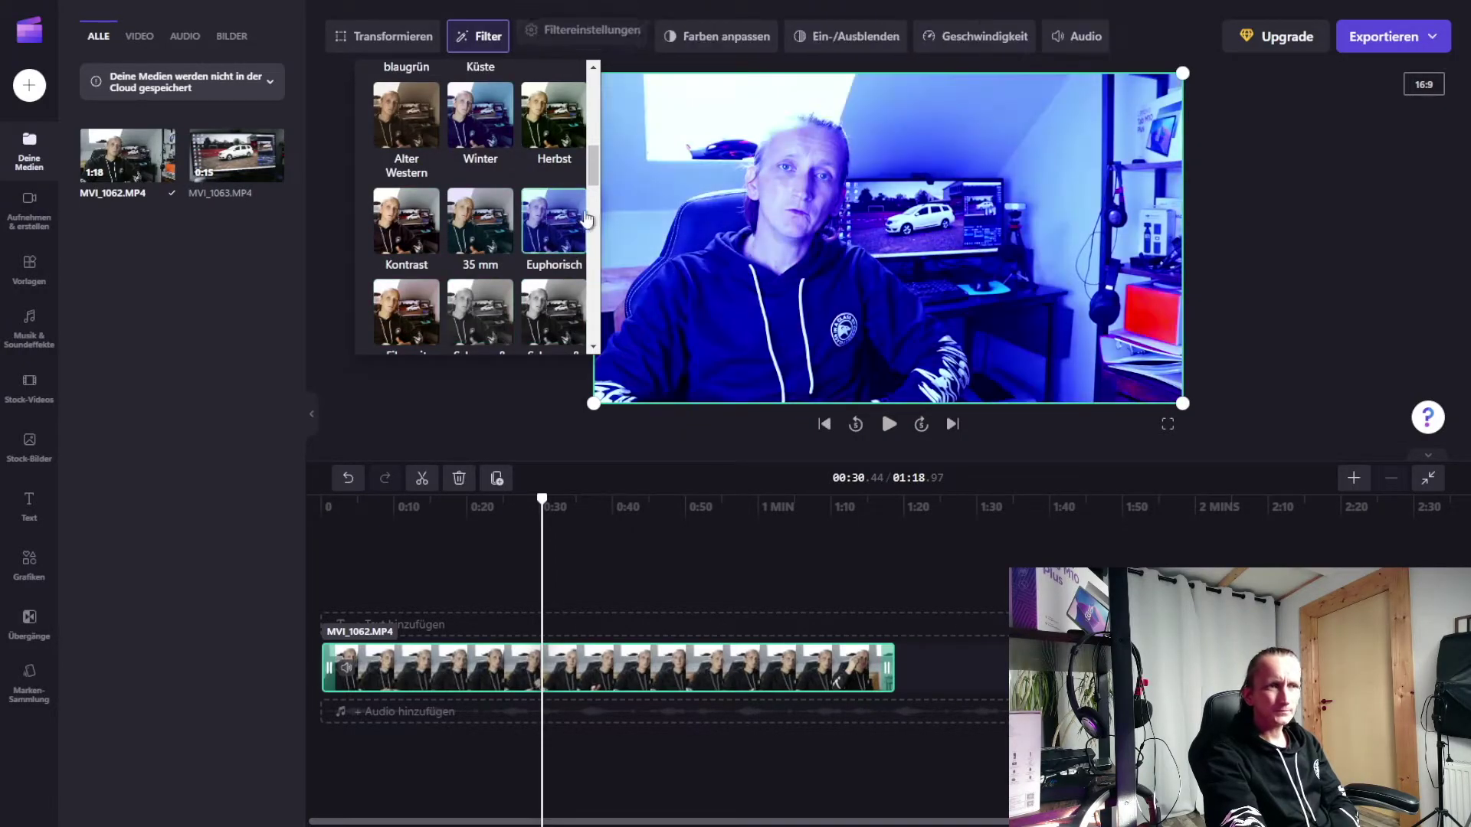
scroll(584, 253, "down", 5)
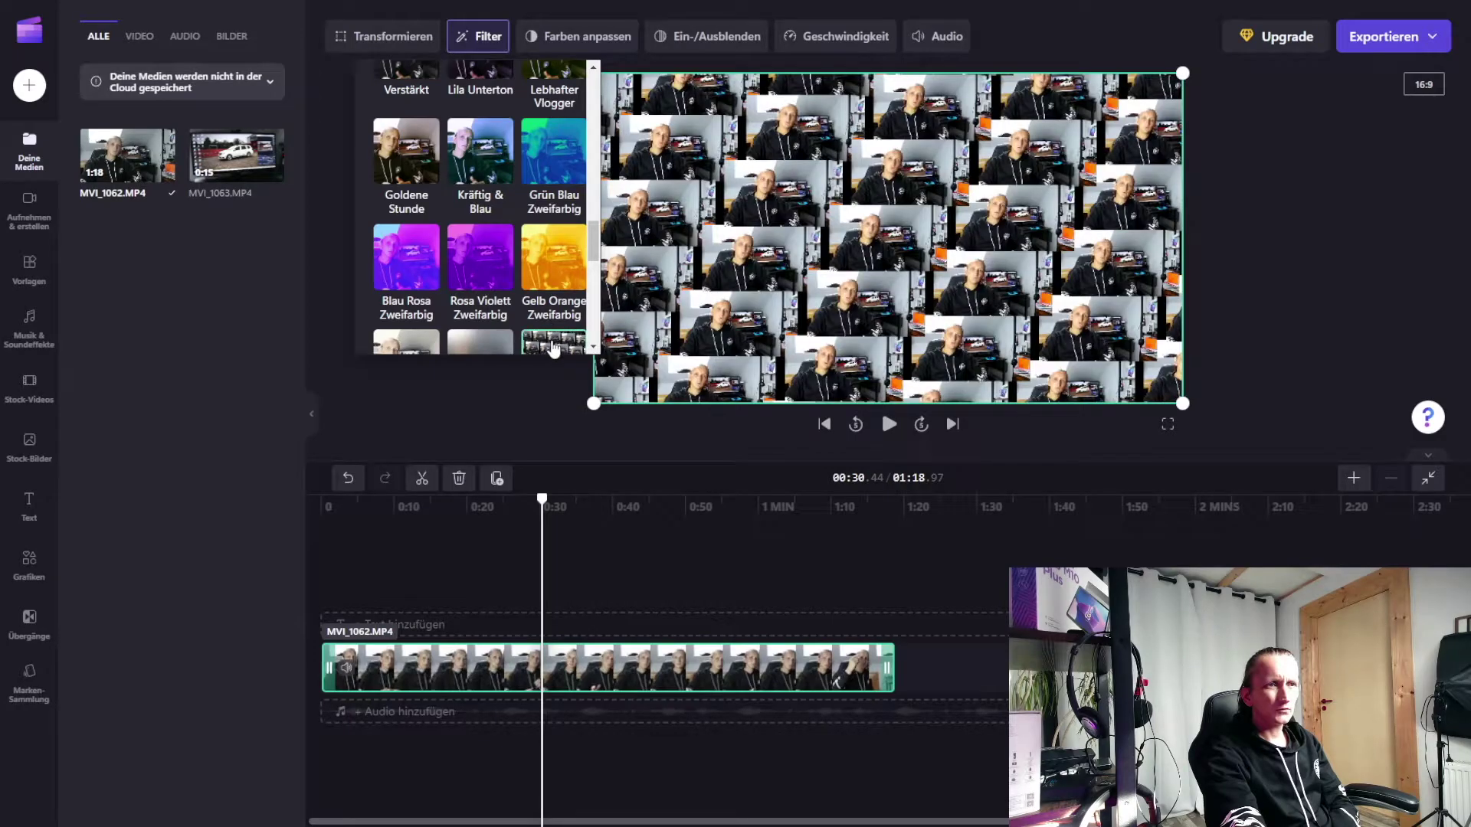
left_click(571, 232)
left_click(571, 232)
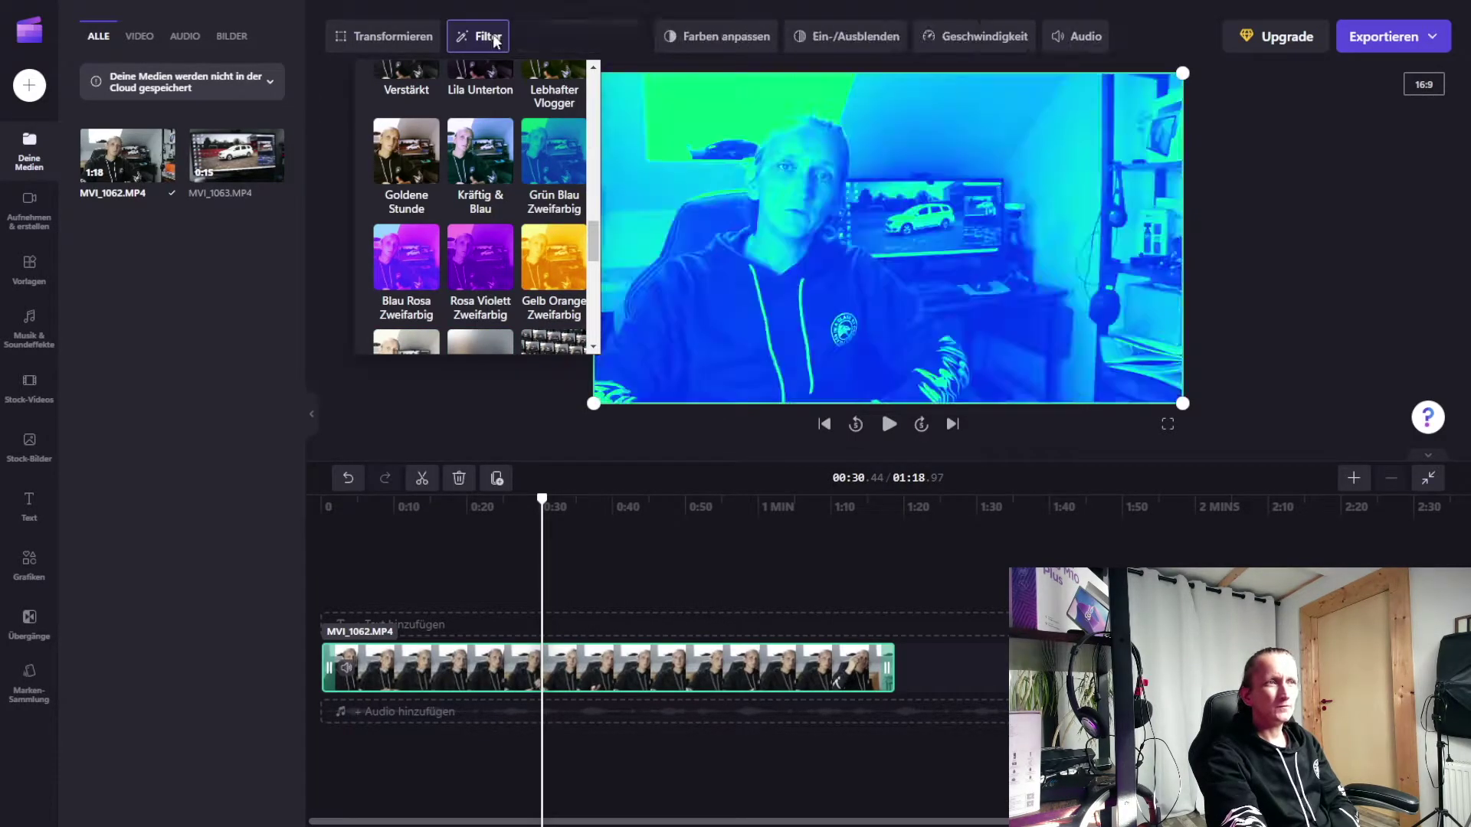
Try mirroring the MVI_1062.MP4 clip horizontally, revert it, and look over the opacity setting.
left_click(388, 43)
left_click(388, 43)
left_click(388, 43)
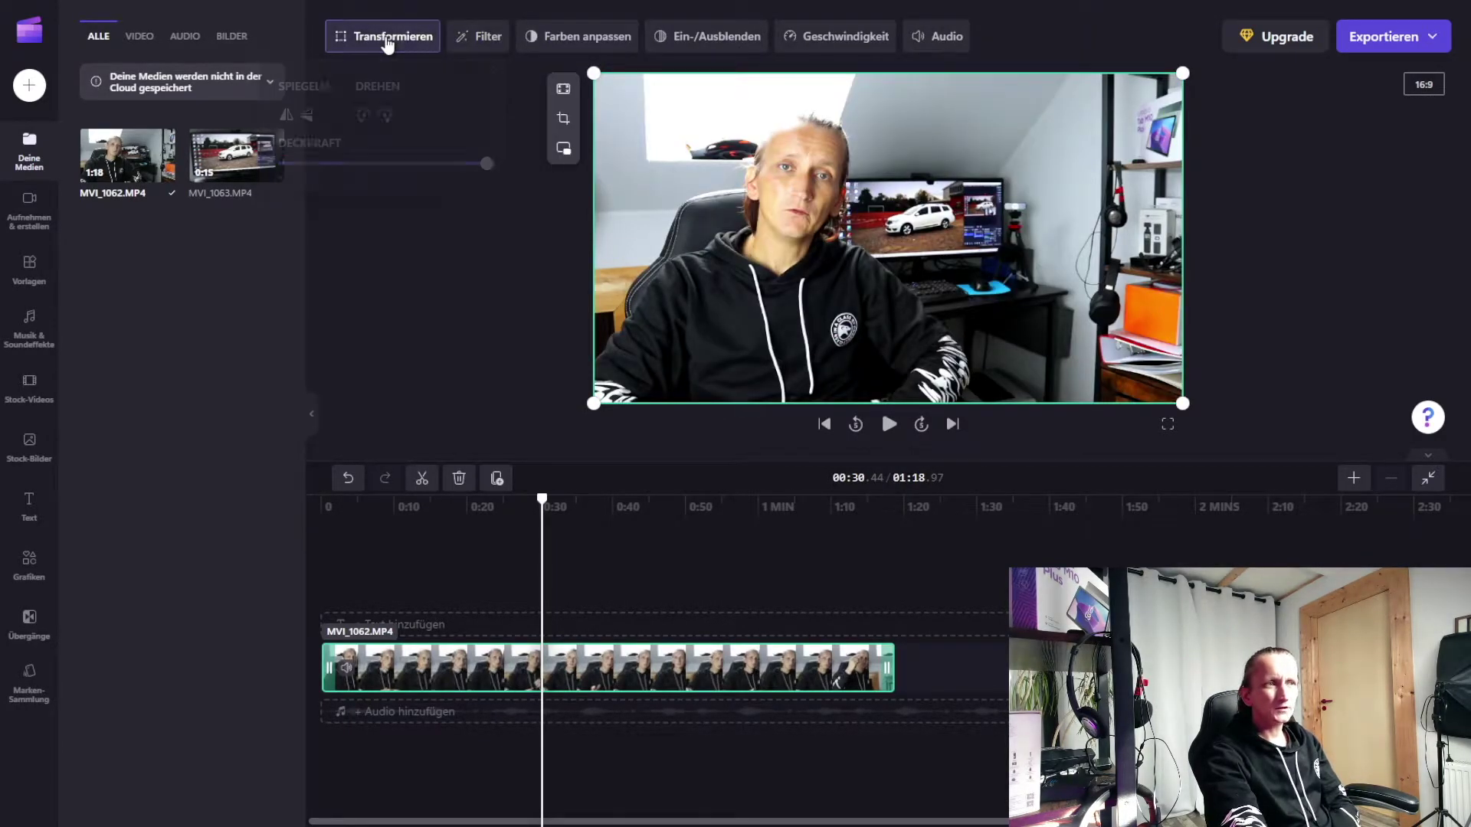
left_click(386, 45)
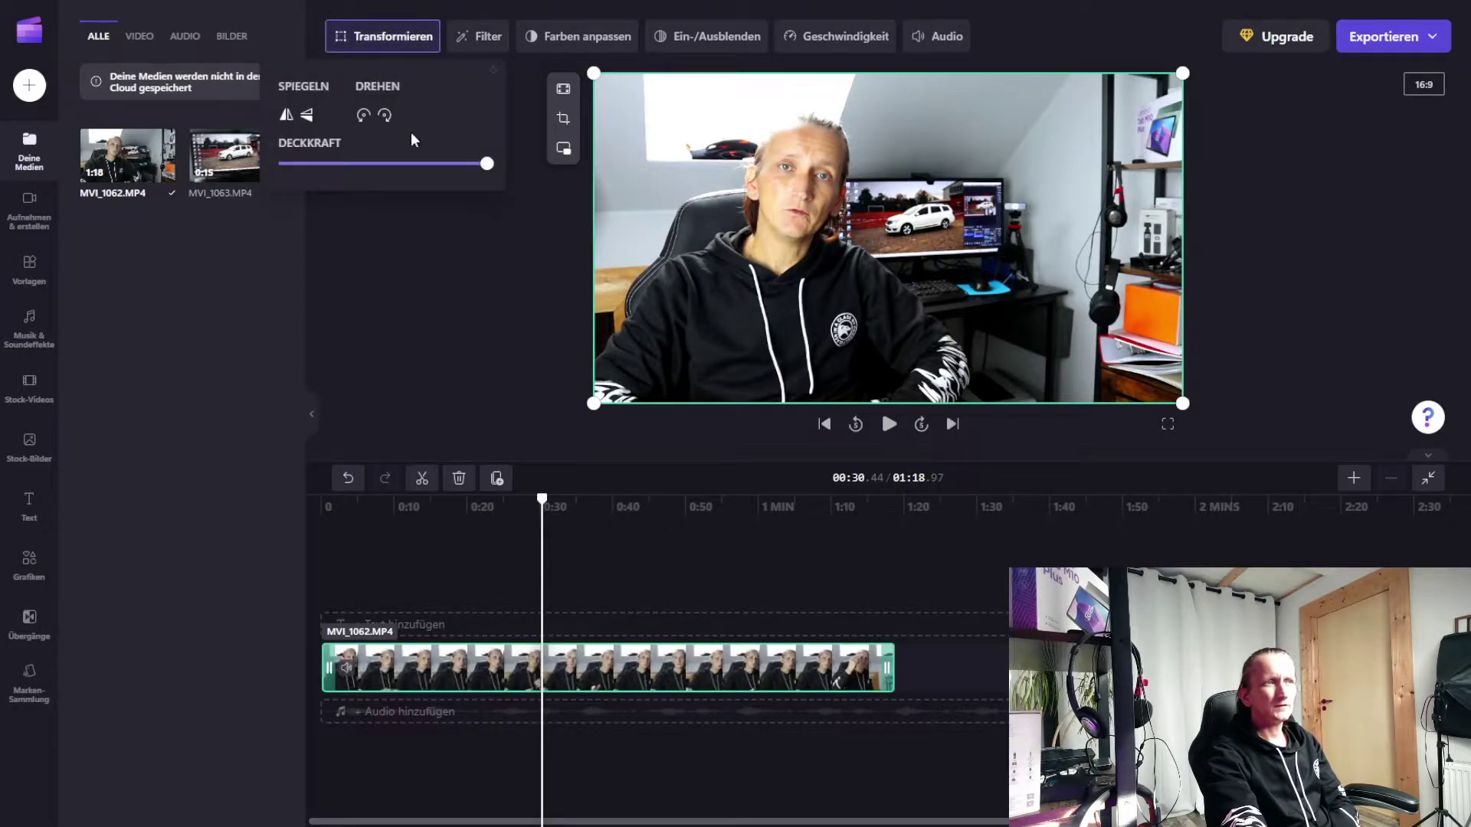
left_click(286, 116)
left_click(286, 116)
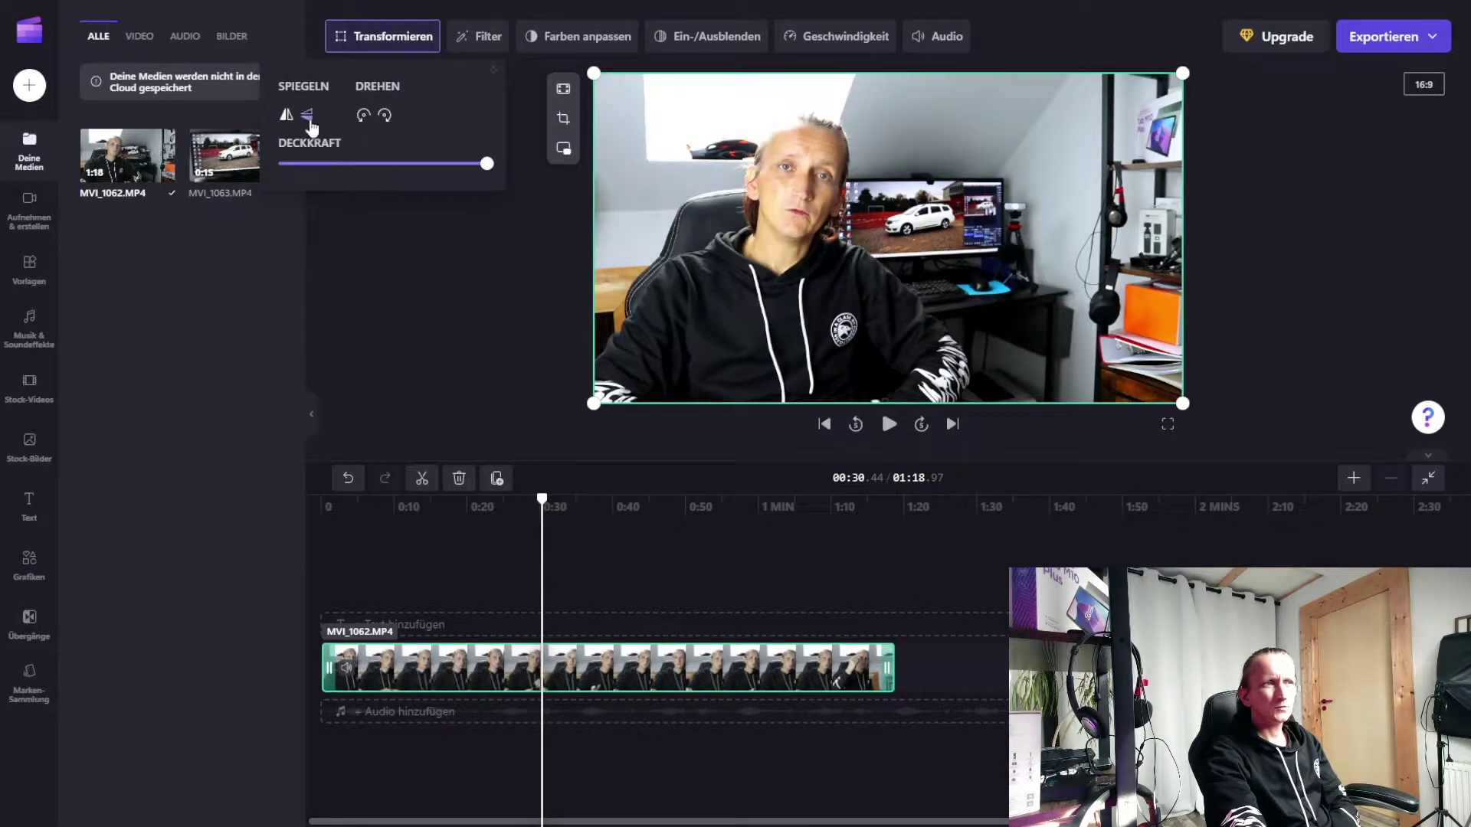
mouse_move(485, 165)
left_mouse_down()
mouse_move(305, 165)
mouse_move(485, 165)
left_mouse_up()
left_click(500, 294)
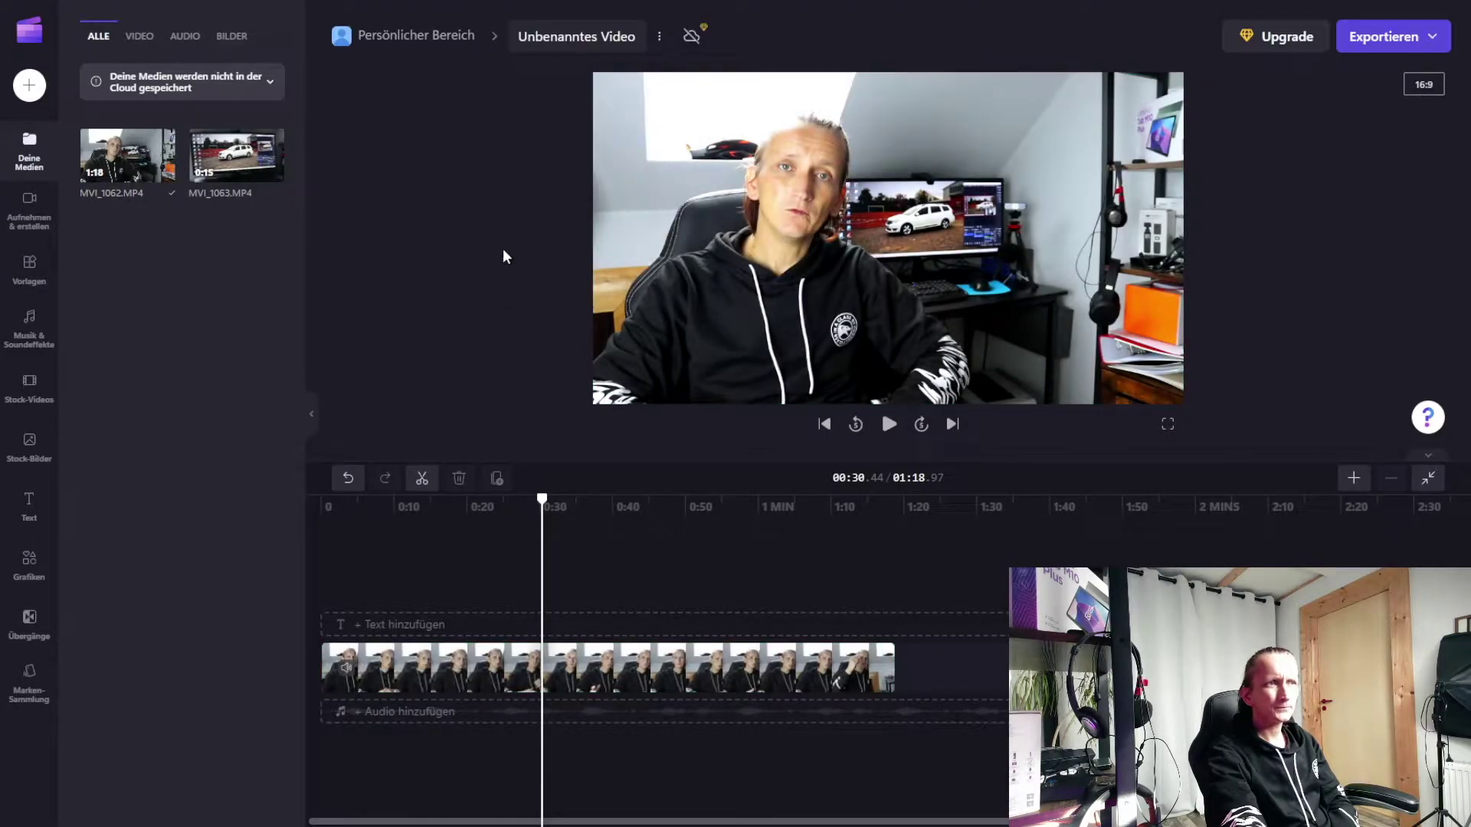
Crop the MVI_1062.MP4 clip by trimming its upper and right-hand areas down to the seated speaker, and apply the crop.
left_click(602, 168)
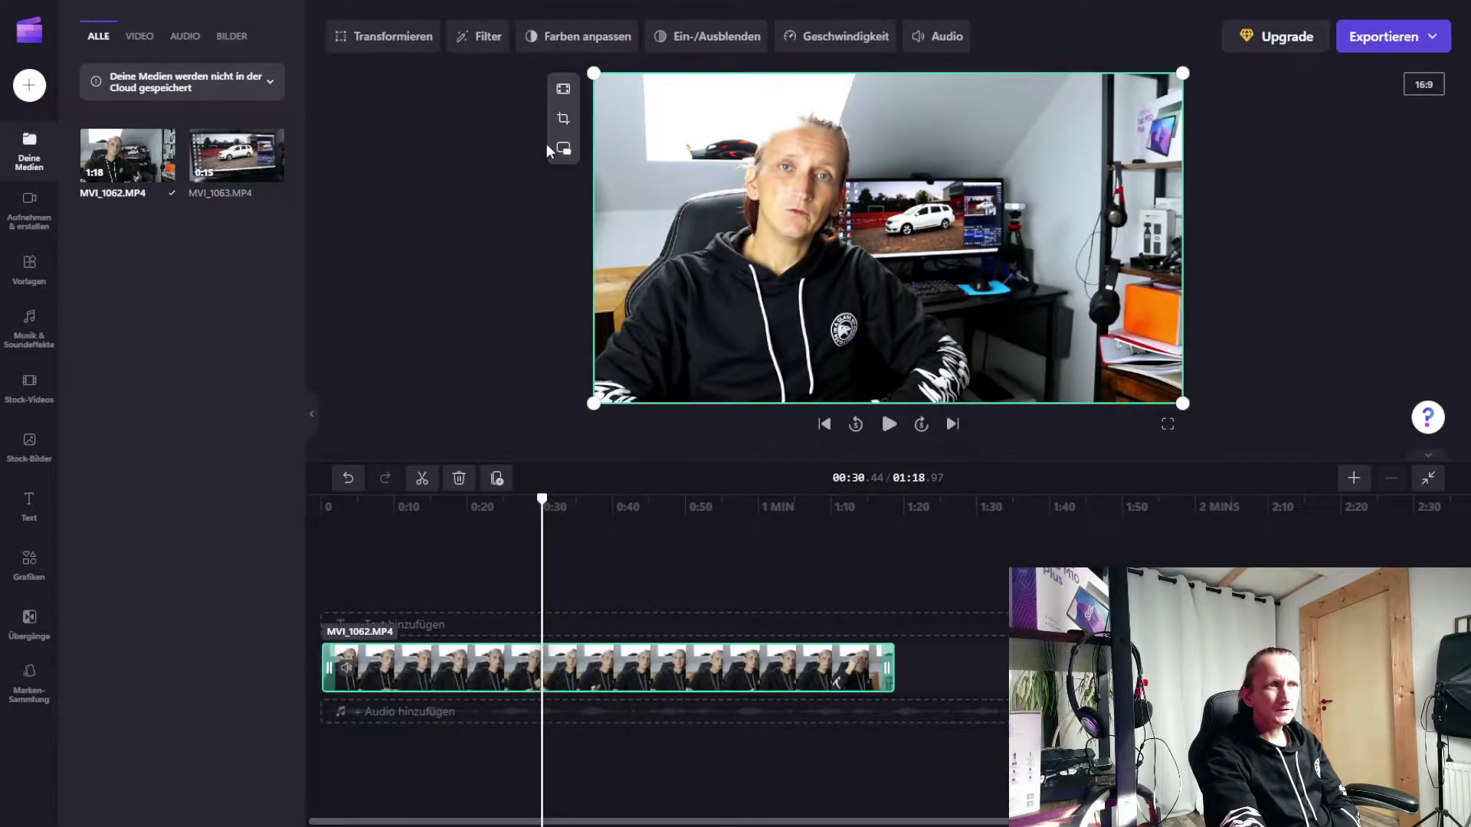
left_click(563, 90)
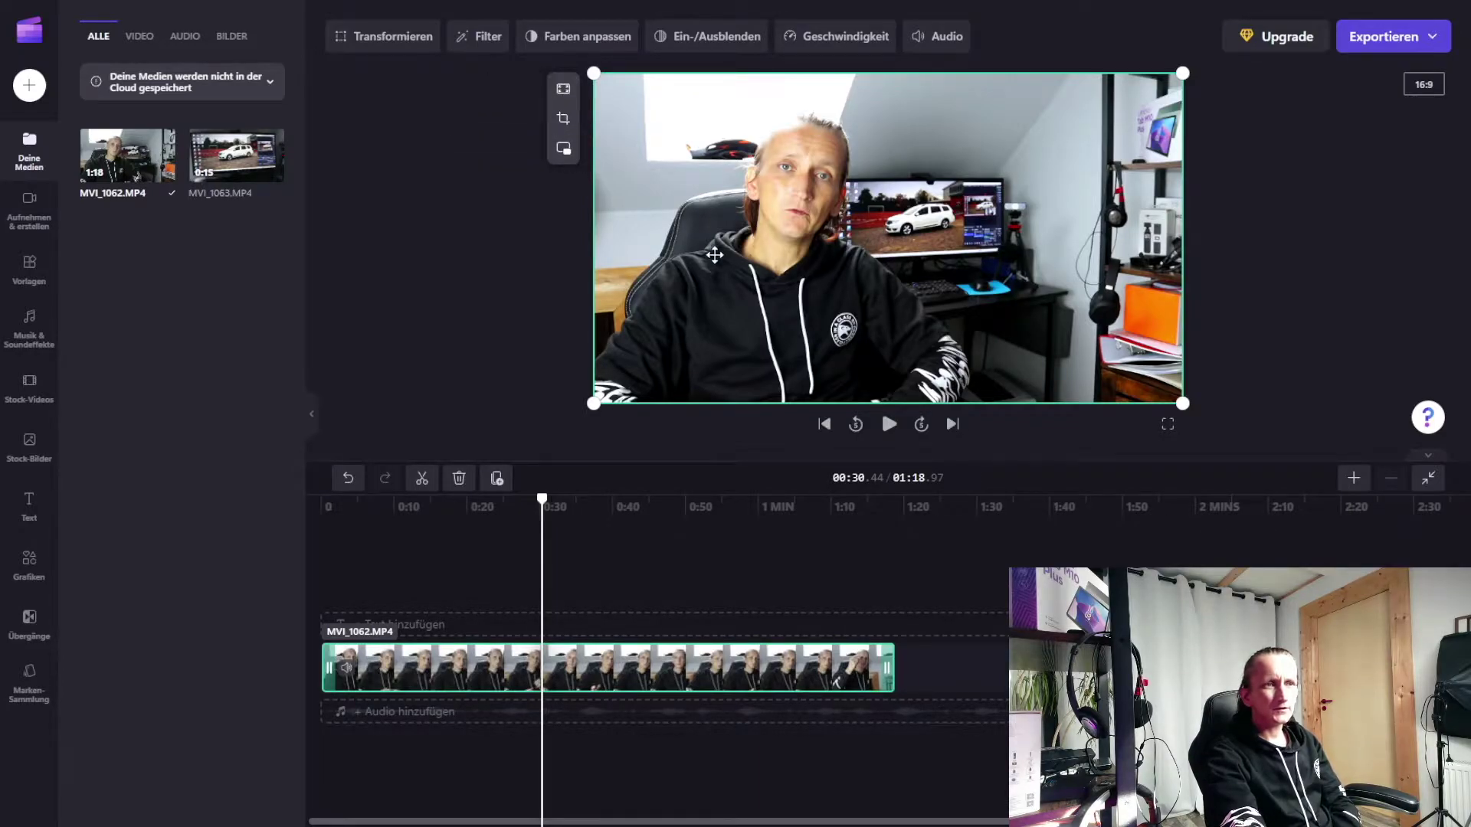
left_click(566, 121)
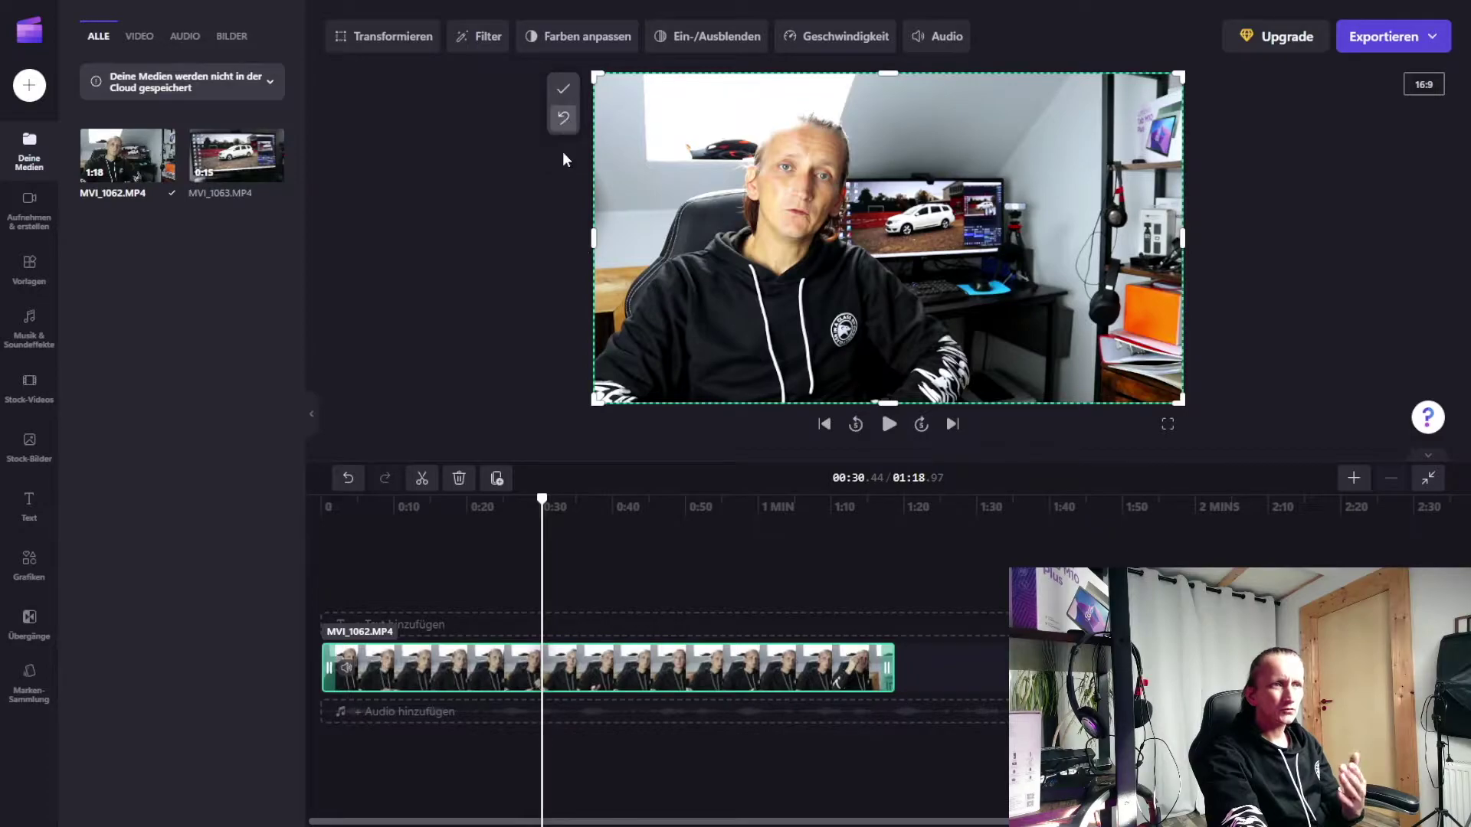
left_click_drag(1179, 76, 978, 170)
left_click_drag(797, 316, 826, 327)
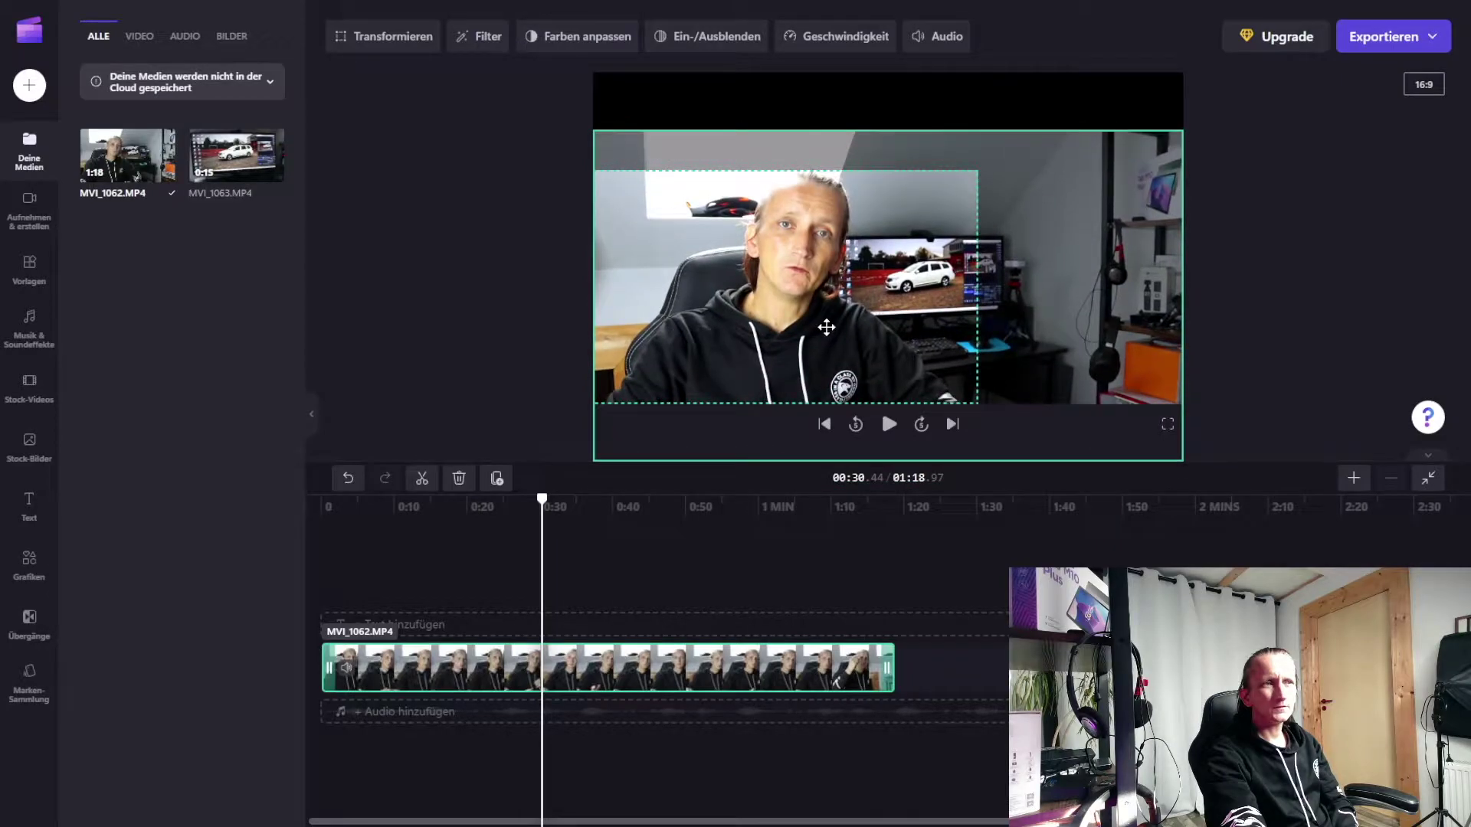
left_click(565, 189)
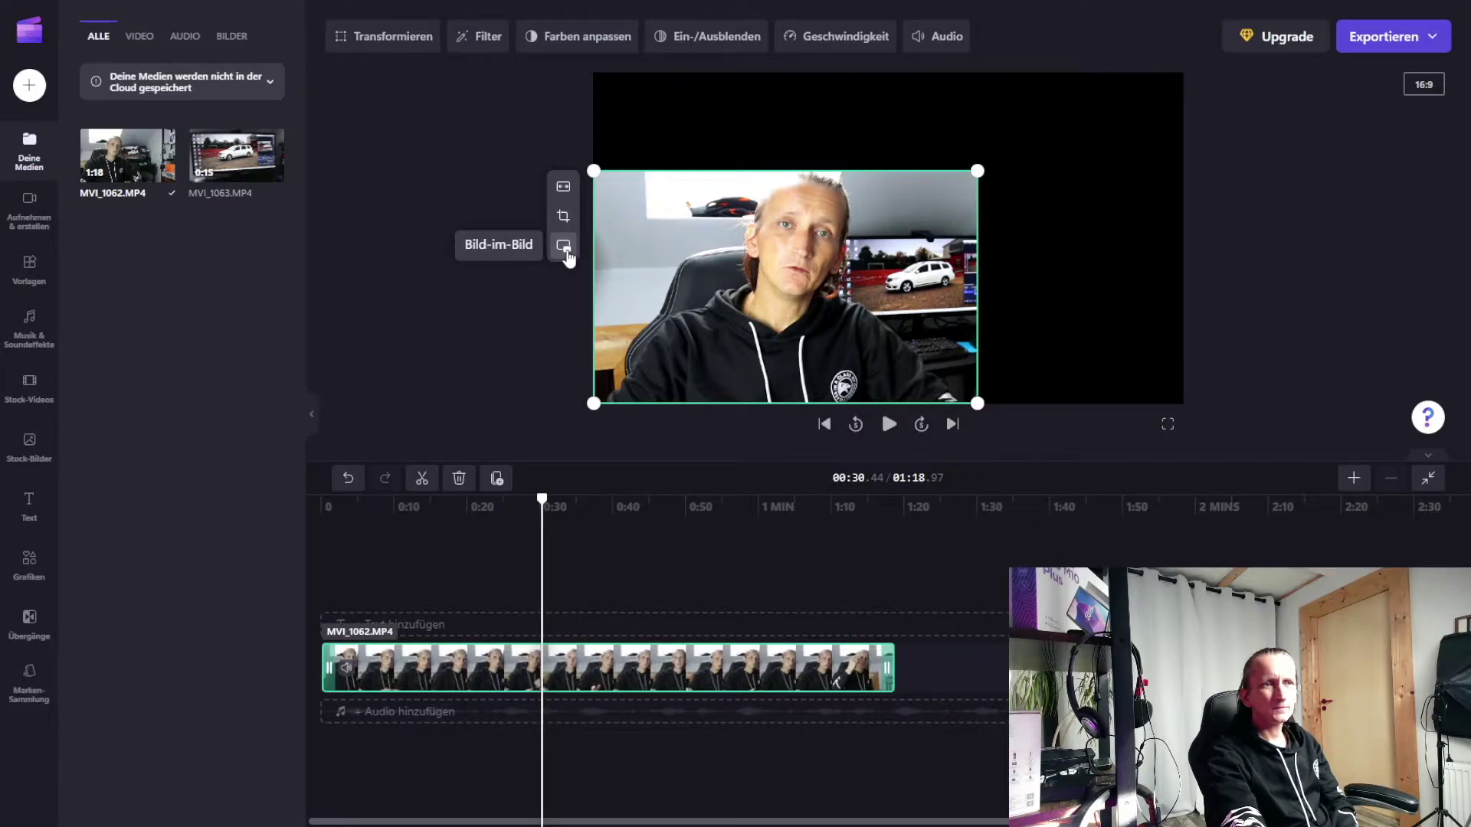
Fit the cropped clip to the frame and enlarge it from its corners to cover the black side borders.
left_click(568, 188)
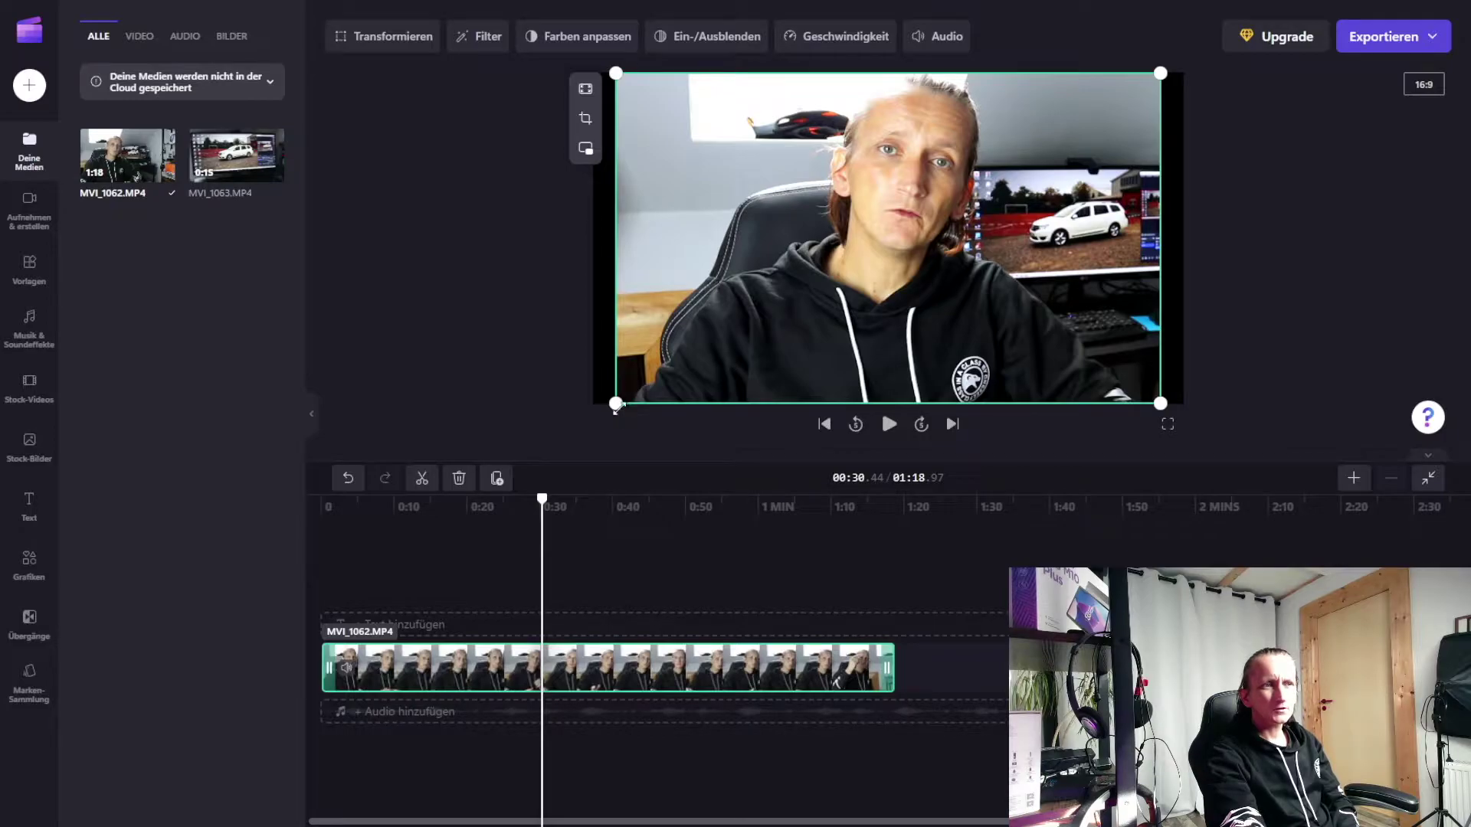
left_click_drag(615, 404, 590, 426)
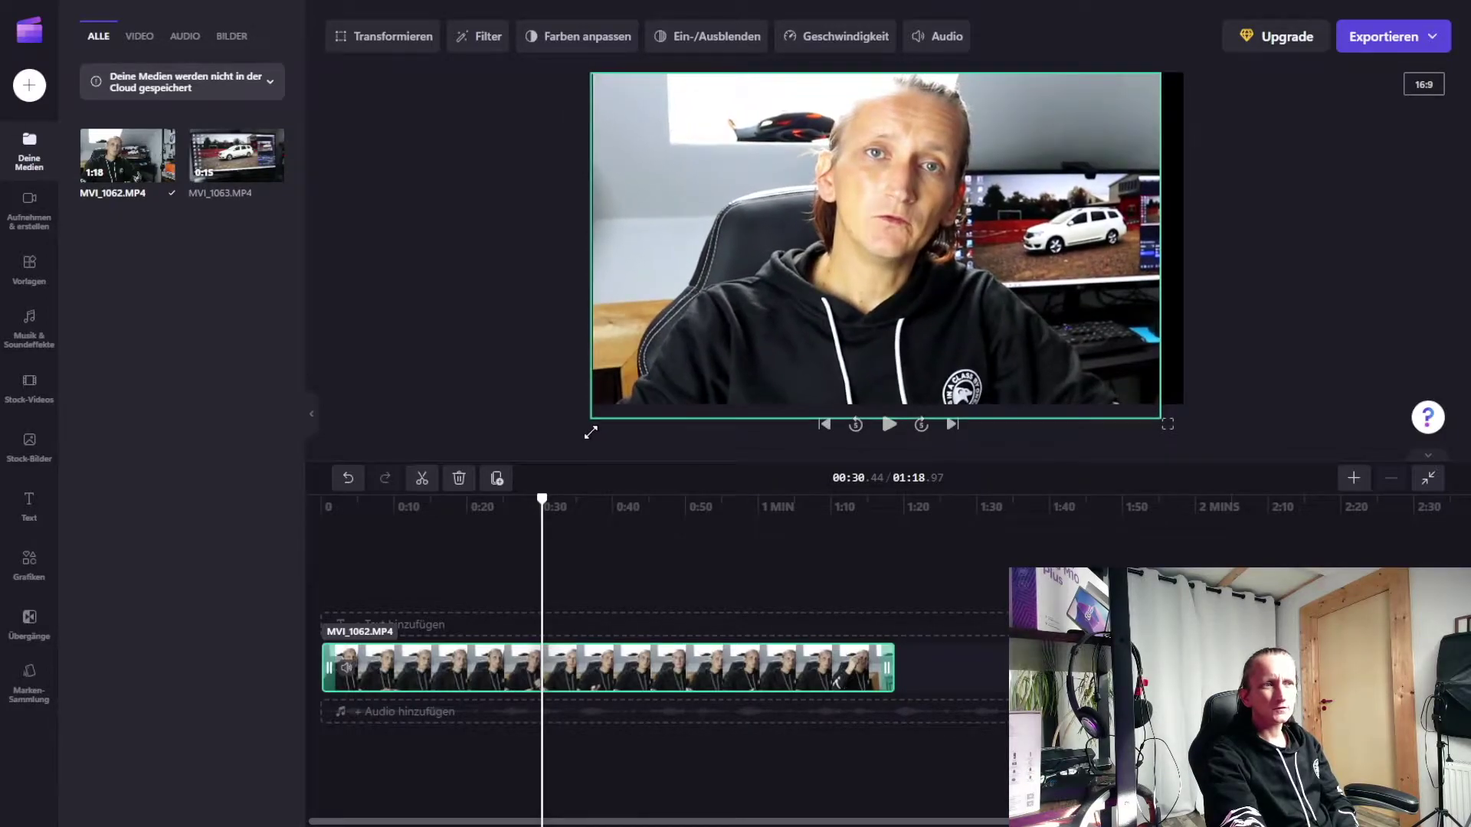
left_click_drag(1161, 73, 1187, 59)
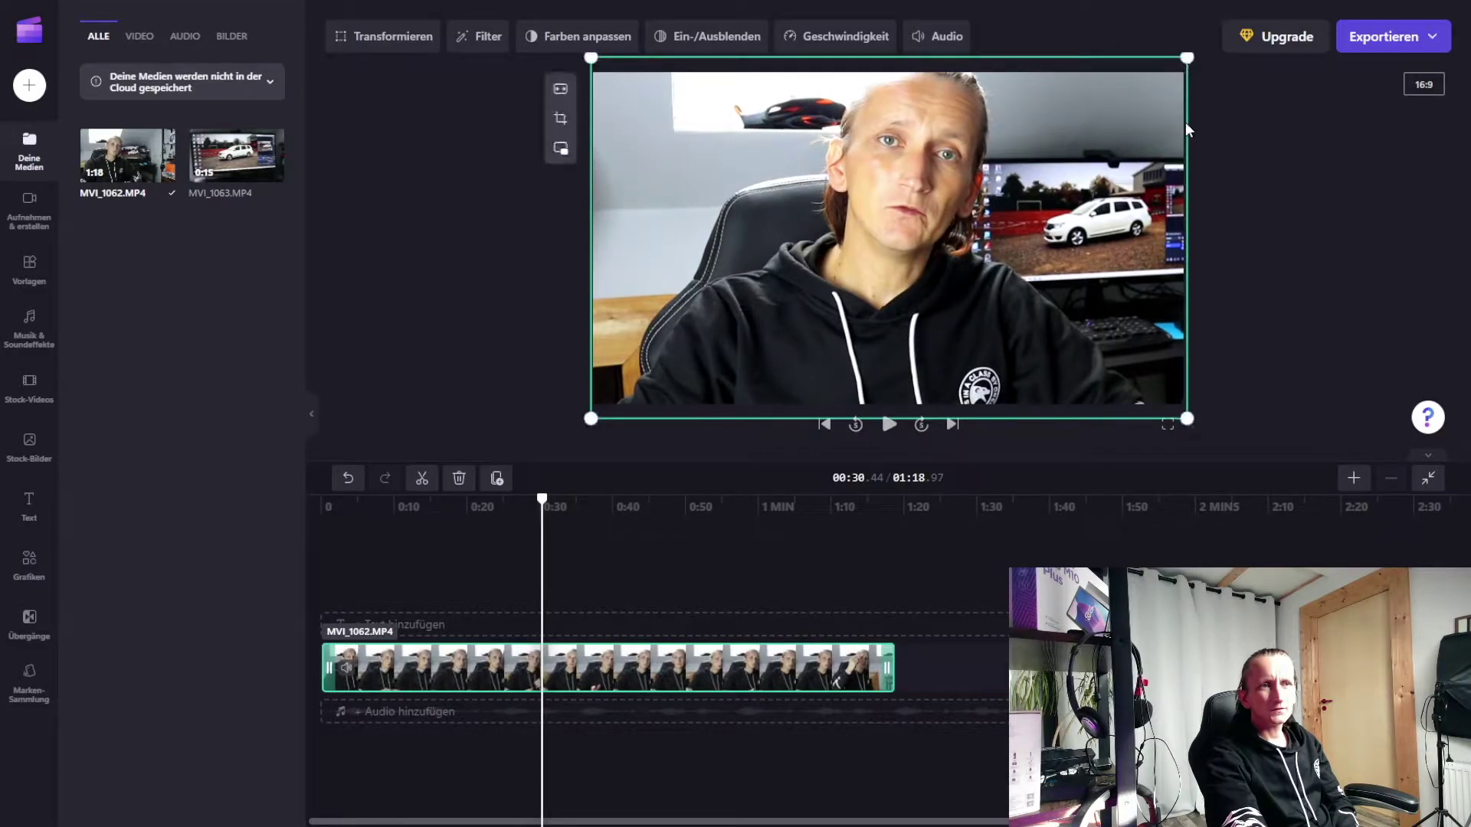
left_click(416, 311)
Split the MVI_1062.MP4 clip at about 00:39.23 and select its first part.
left_click_drag(541, 500, 604, 523)
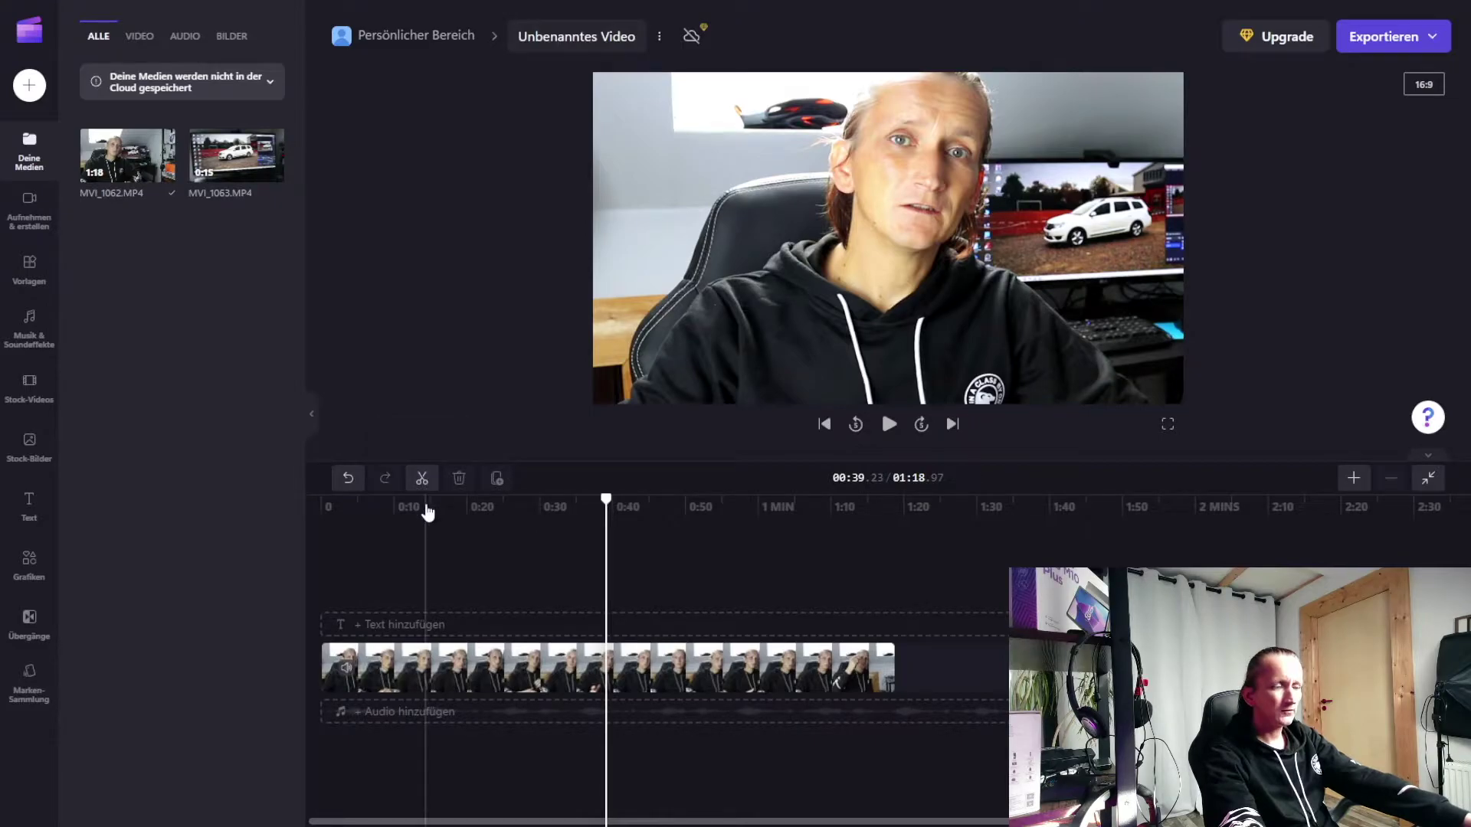
key("s")
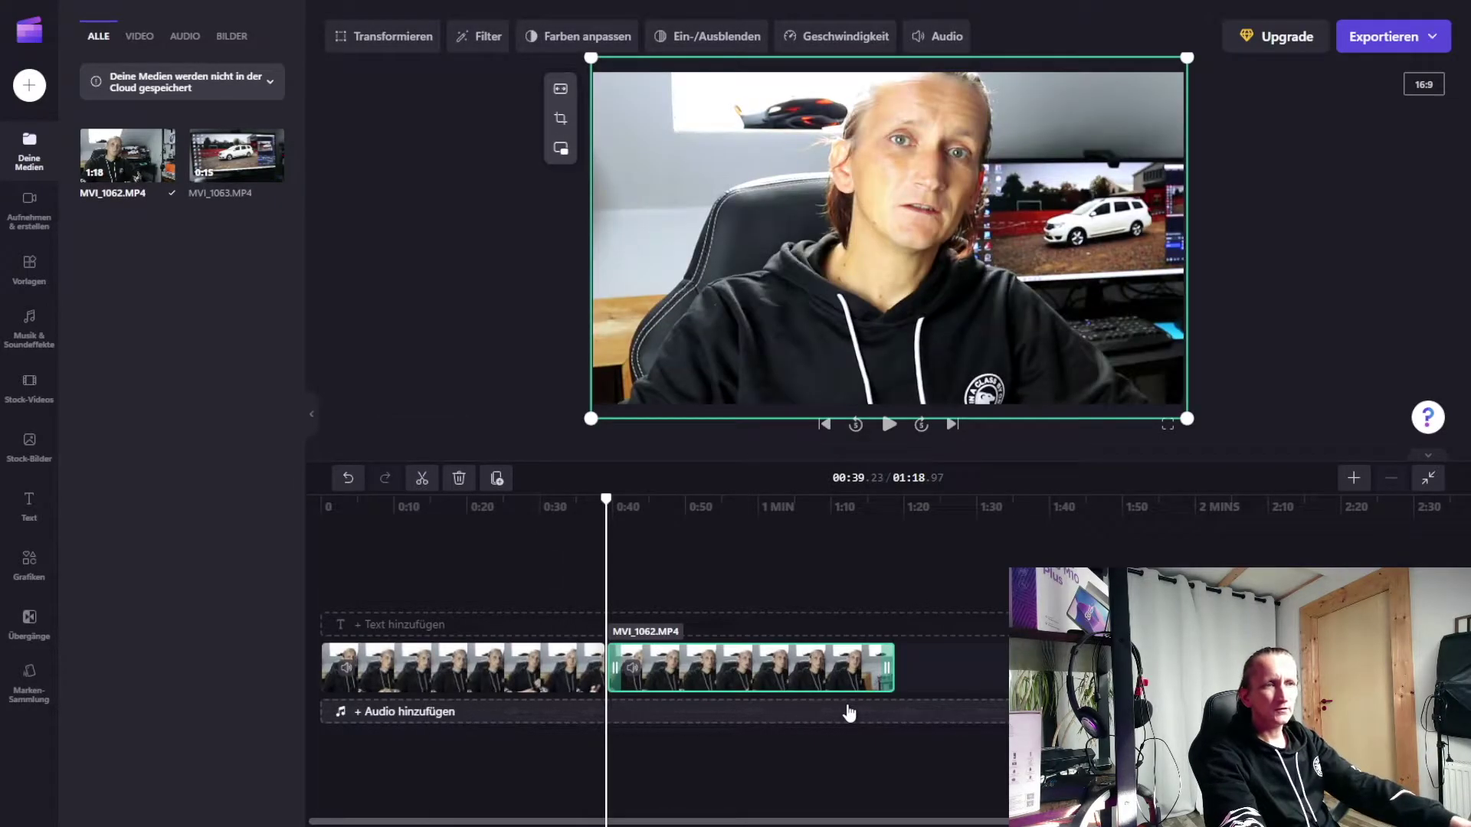
key("Left")
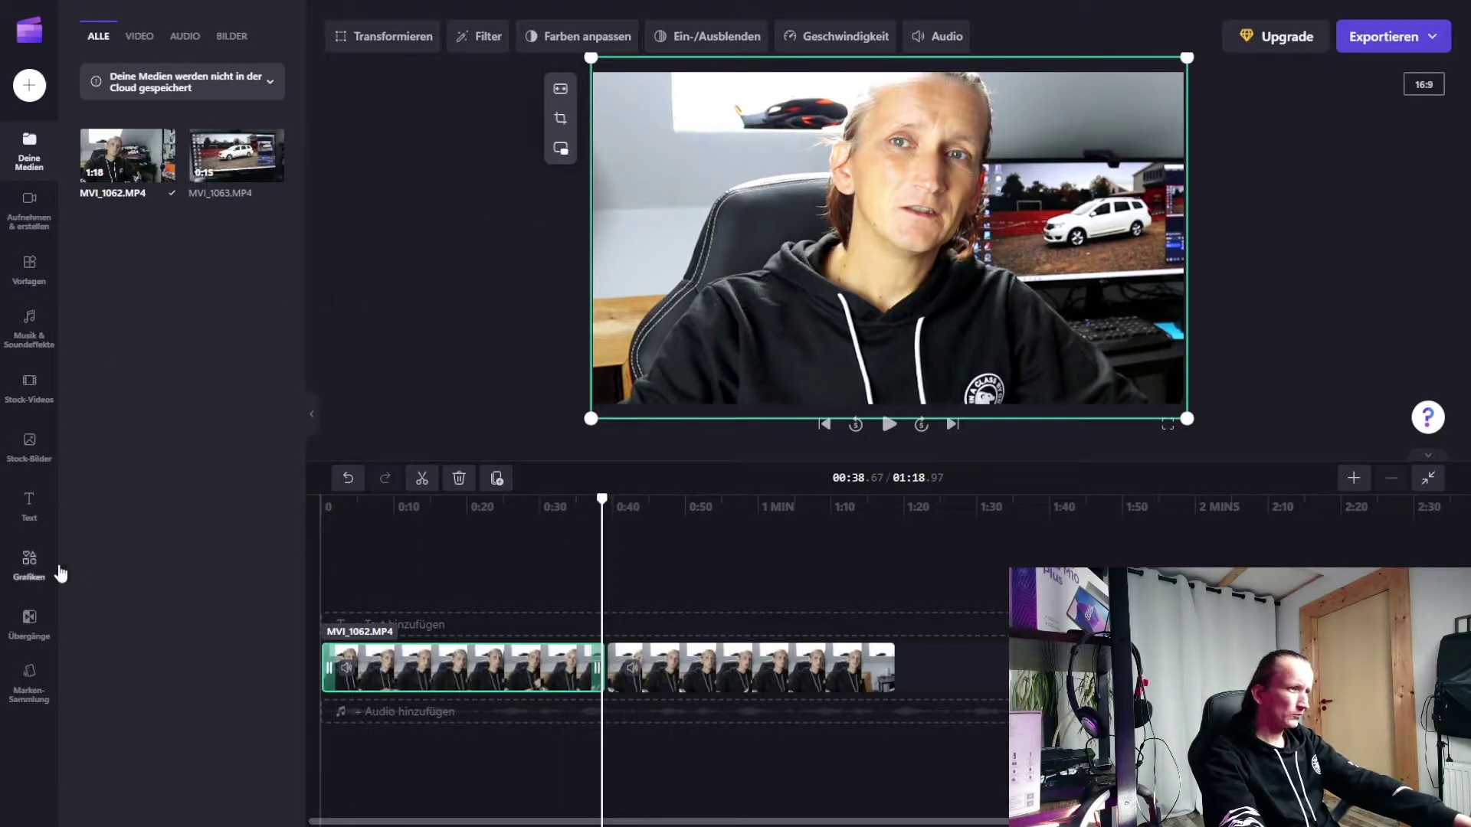
Browse the transitions and add the fade-to-black transition (Zu Schwarz ausblenden) between the two parts of MVI_1062.MP4.
left_click(30, 622)
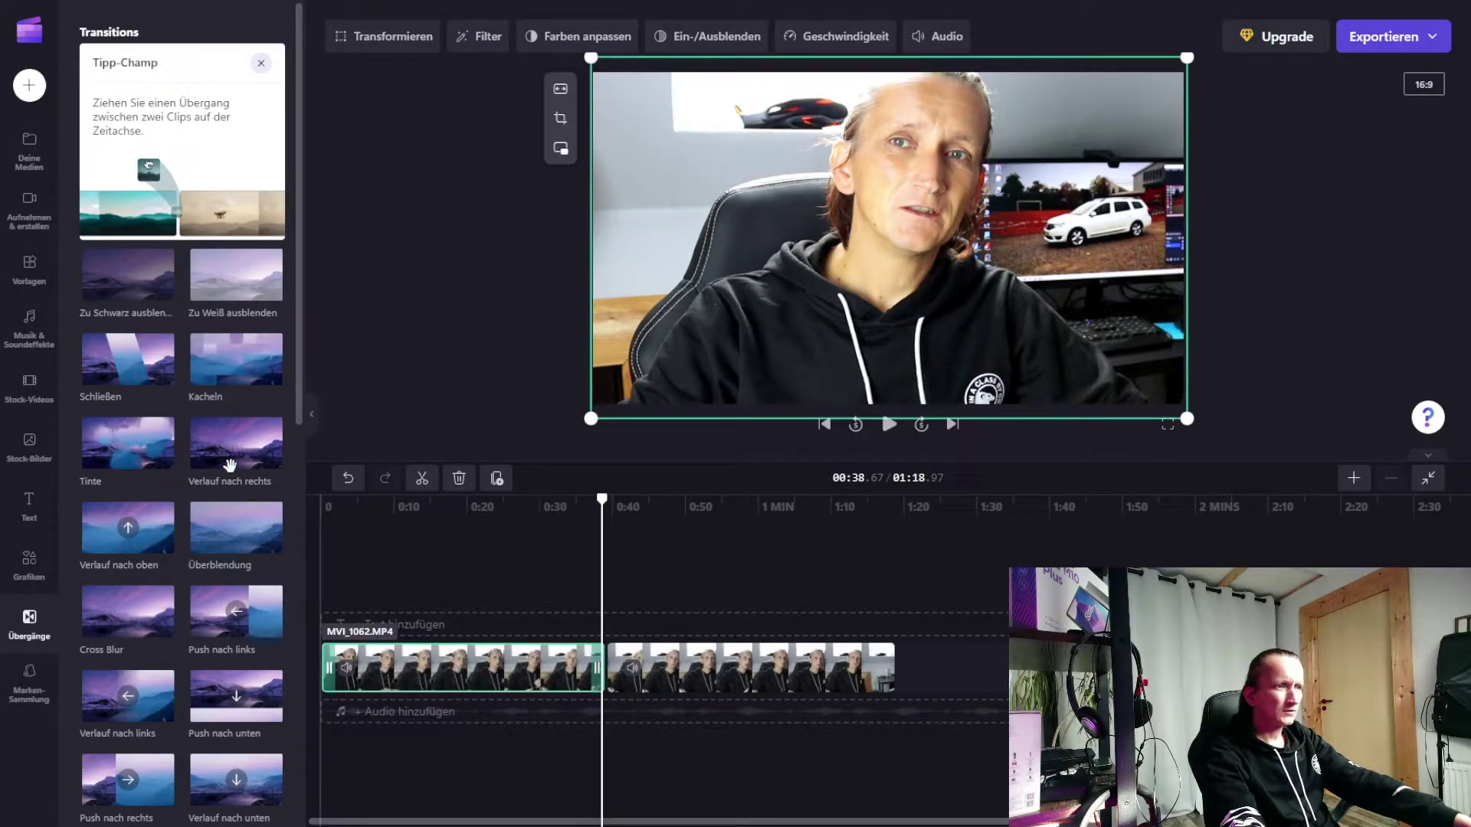
scroll(162, 468, "down", 8)
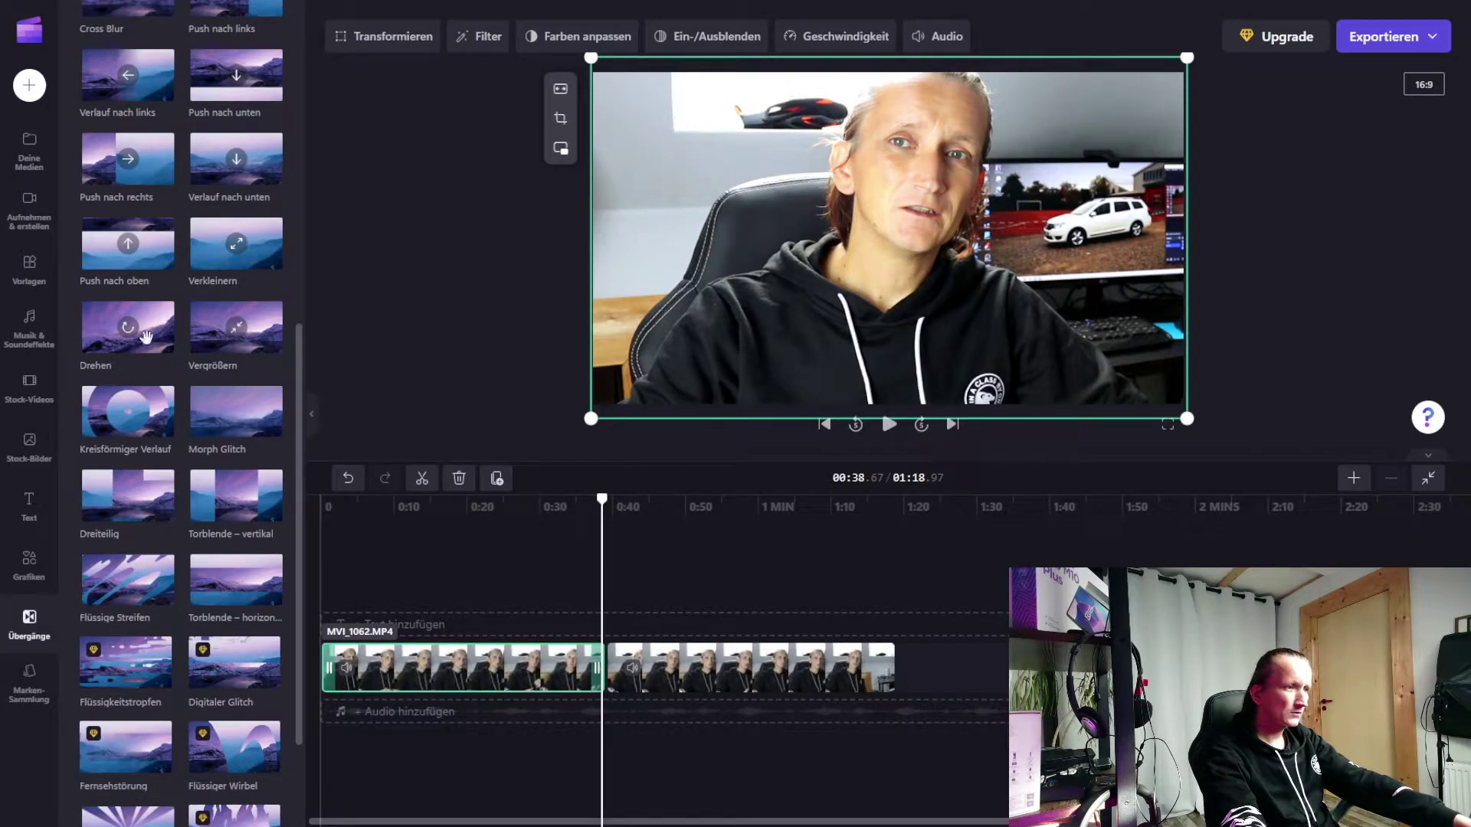
scroll(153, 469, "down", 2)
scroll(97, 475, "up", 10)
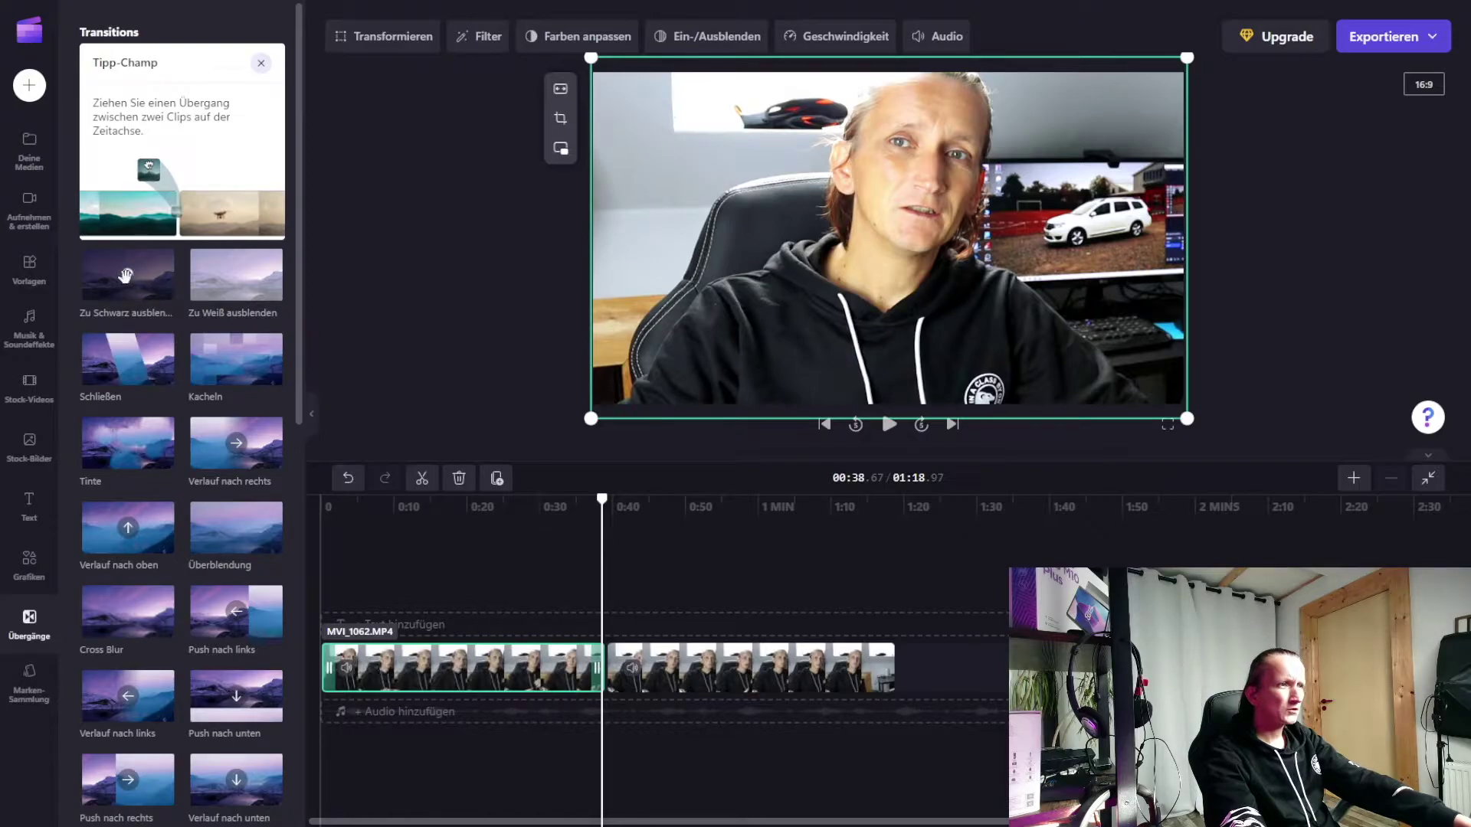
mouse_move(128, 274)
left_mouse_down()
mouse_move(464, 472)
mouse_move(623, 640)
mouse_move(608, 663)
left_mouse_up()
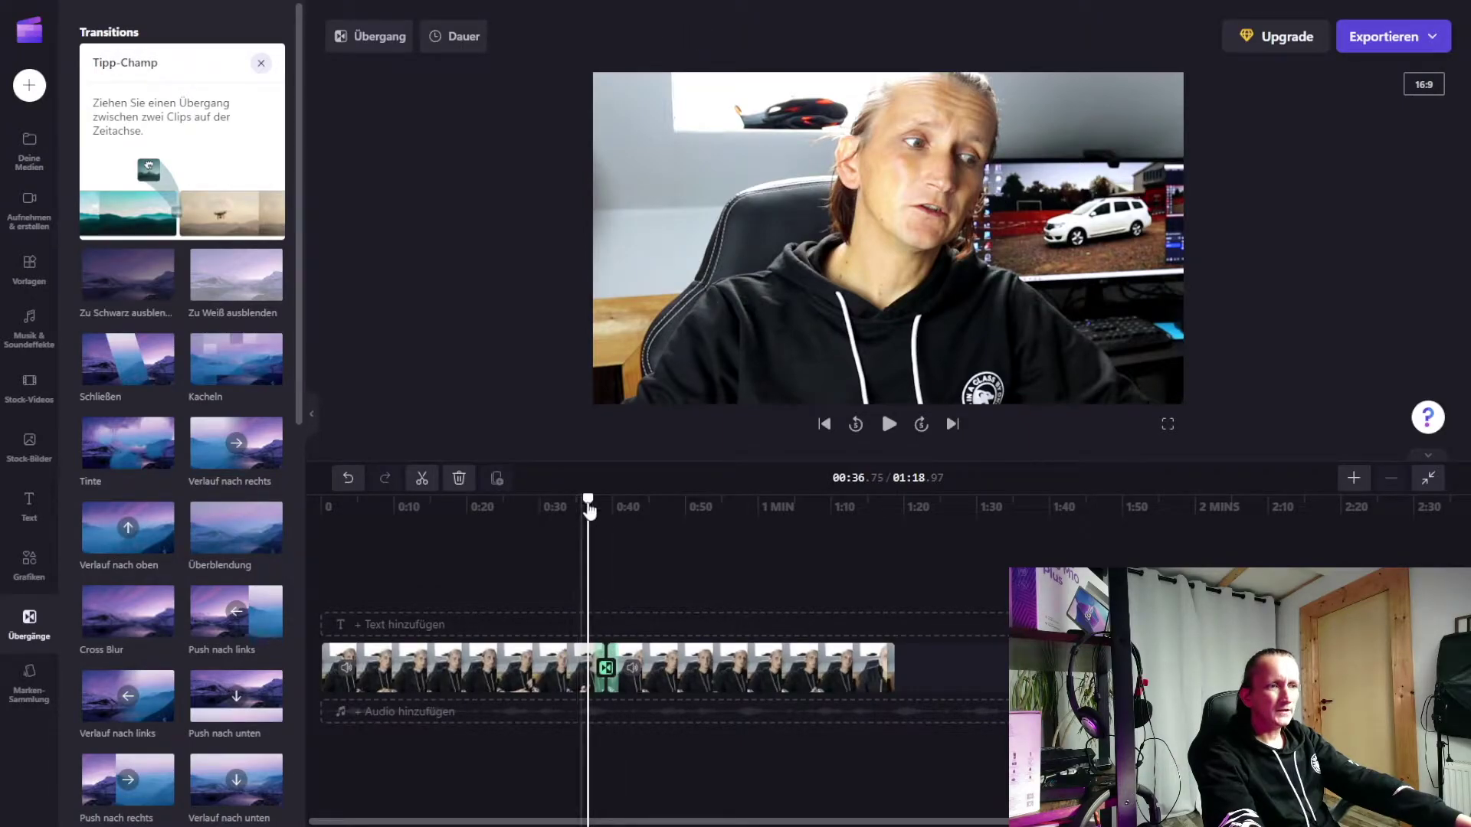
Lengthen the duration of the fade-to-black transition between the two clip parts.
mouse_move(590, 500)
left_mouse_down()
mouse_move(633, 501)
mouse_move(595, 501)
left_mouse_up()
left_click(452, 44)
left_click_drag(481, 108, 585, 122)
left_click(502, 353)
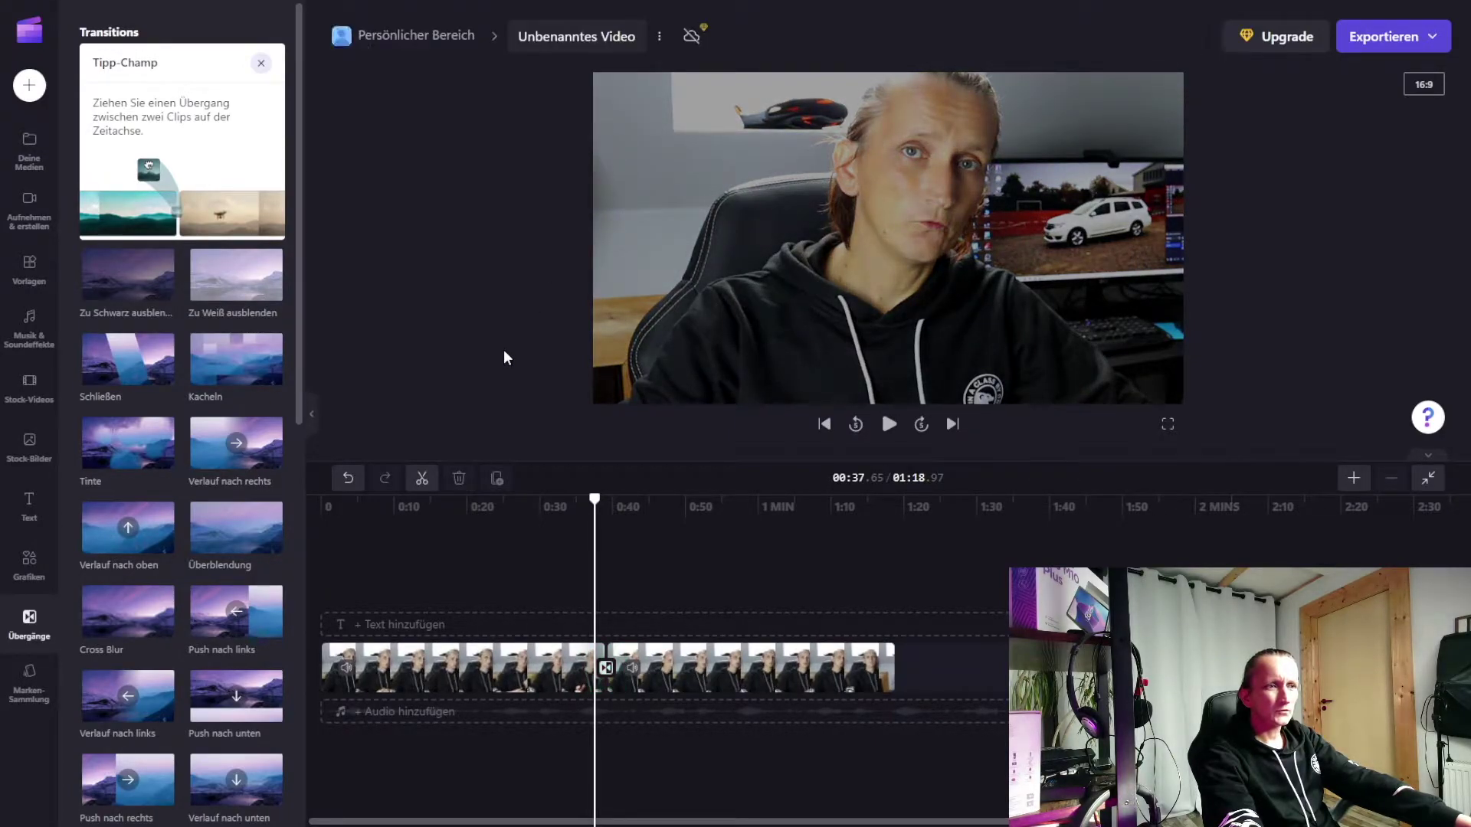
Play the timeline from about 00:33 through the transition to check the fade to black.
left_click_drag(594, 502, 558, 502)
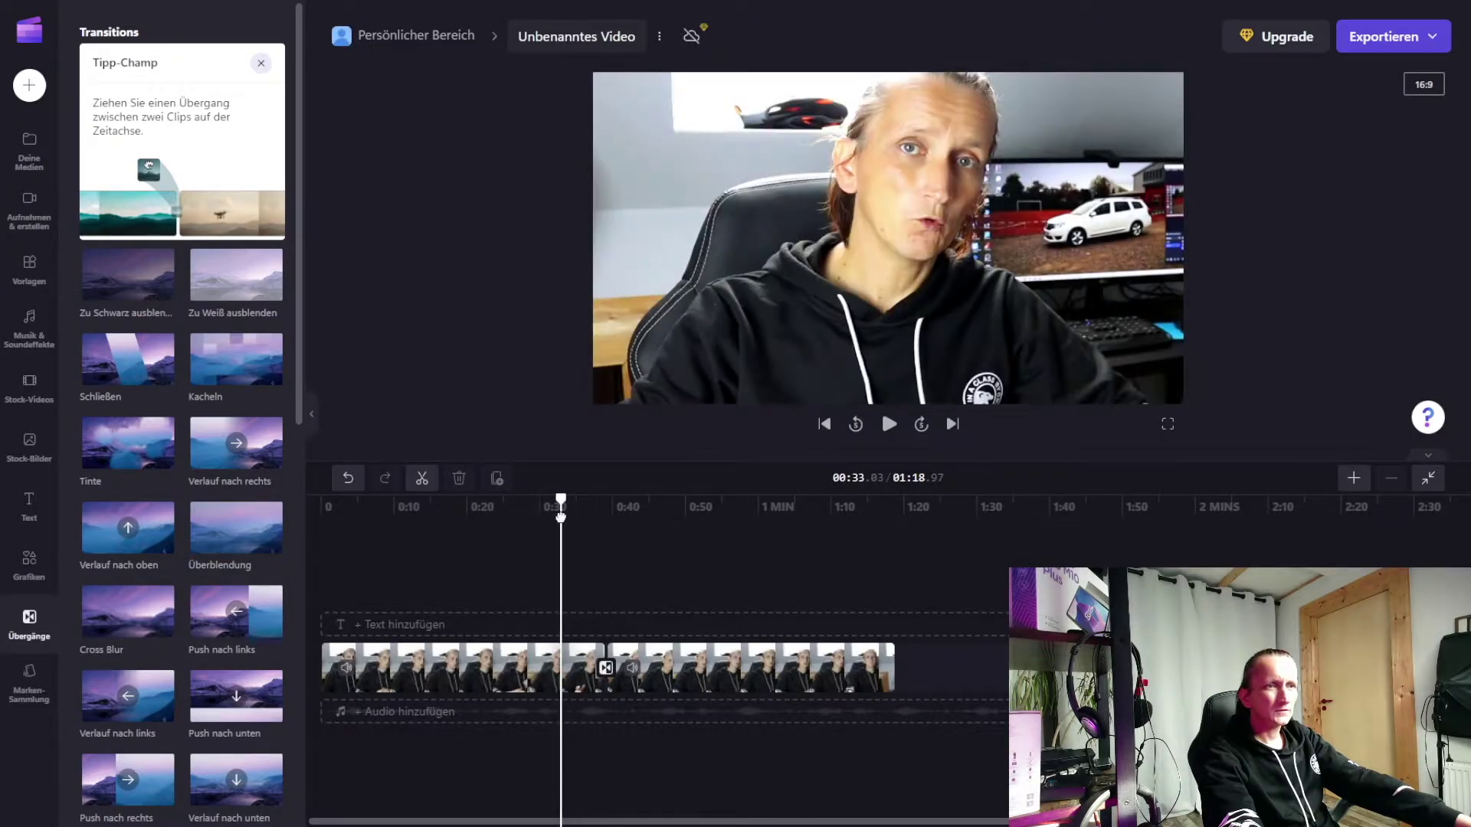
left_click(889, 426)
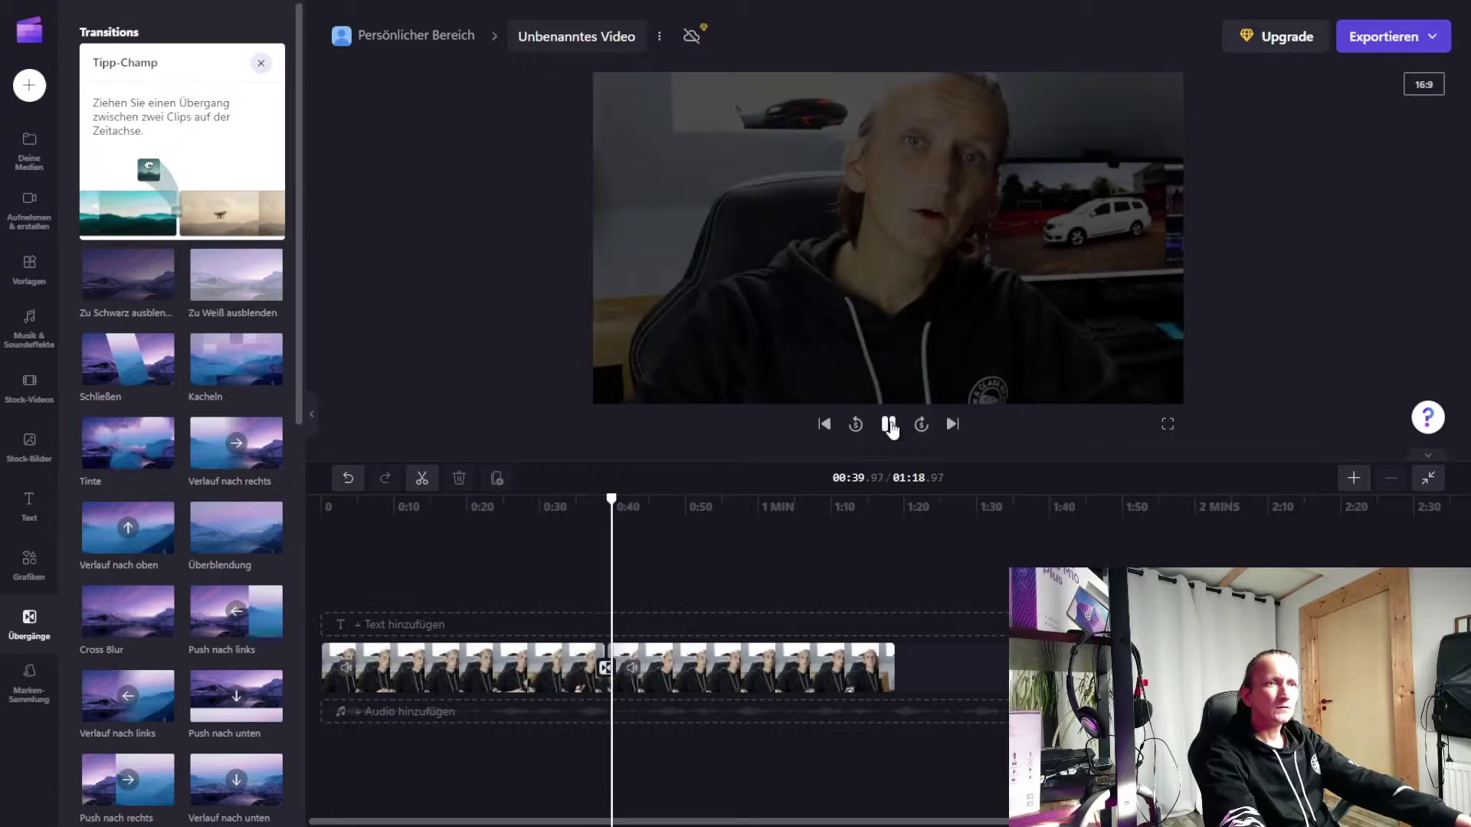
left_click(889, 425)
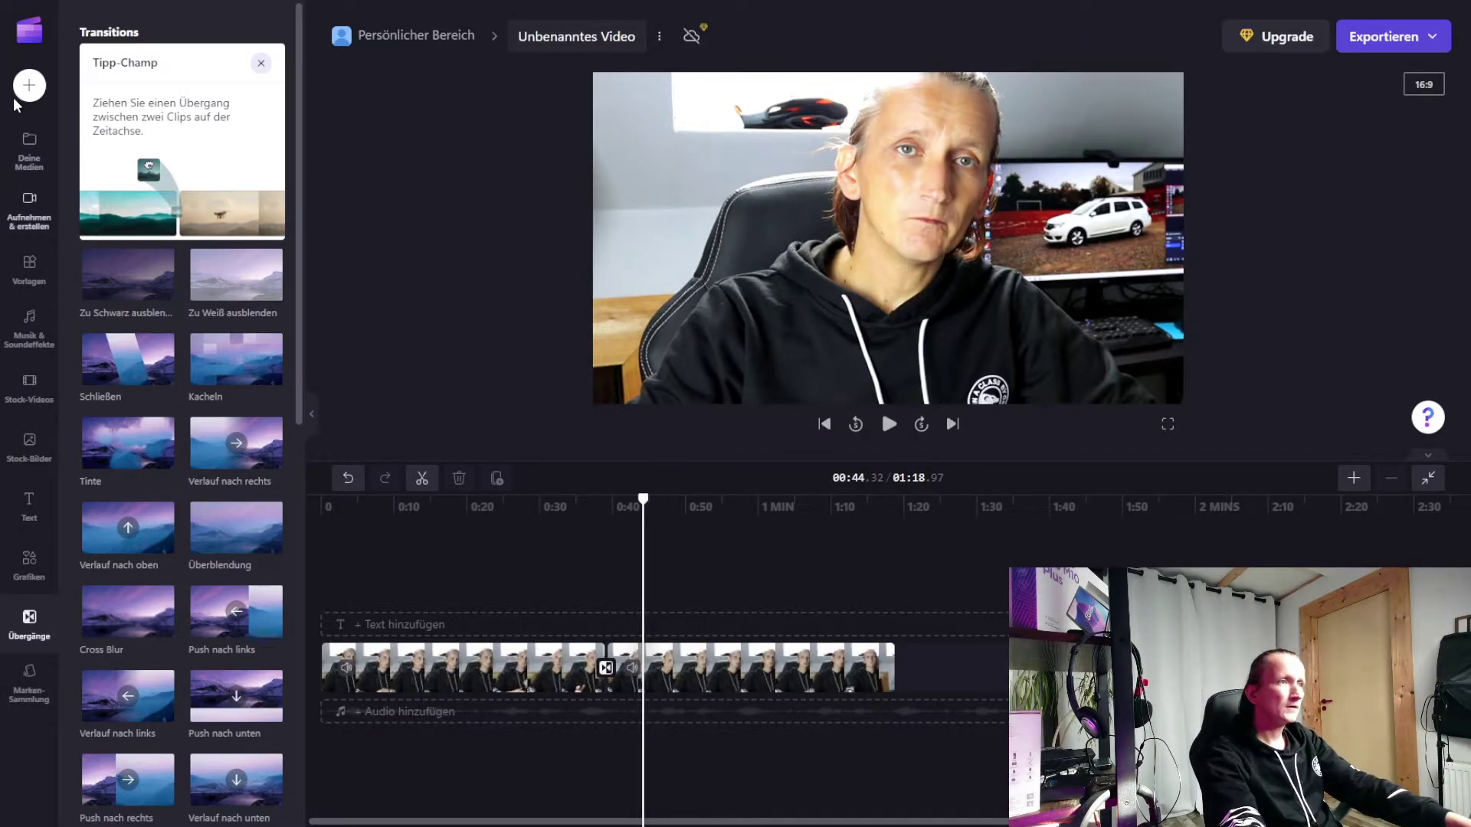
Place MVI_1063.MP4 on a track above MVI_1062.MP4, starting at about 24 seconds.
left_click(38, 157)
mouse_move(222, 161)
left_click_drag(223, 161, 590, 616)
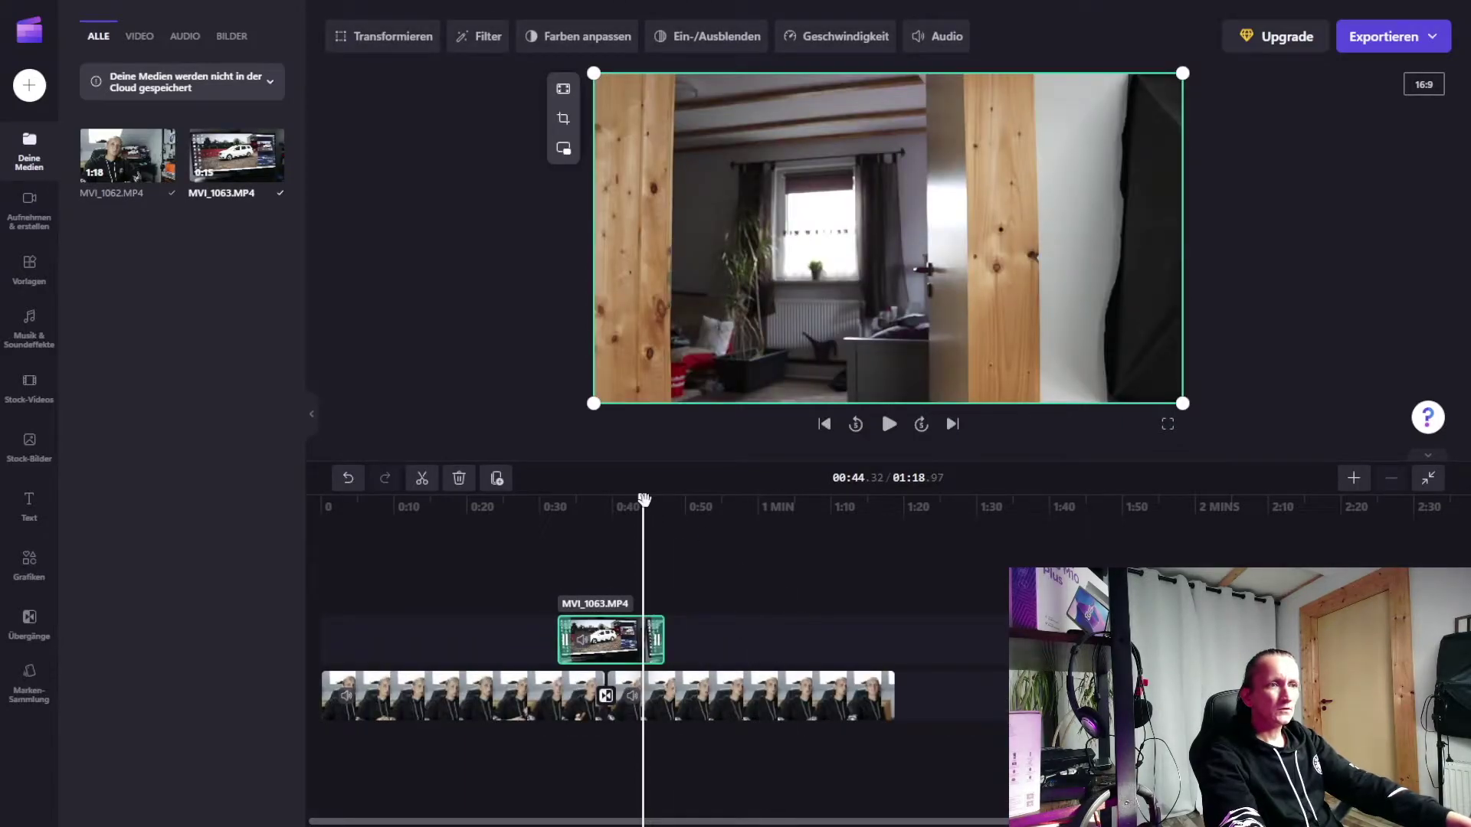
left_click_drag(644, 499, 495, 517)
left_click_drag(607, 634, 540, 634)
left_click(590, 639)
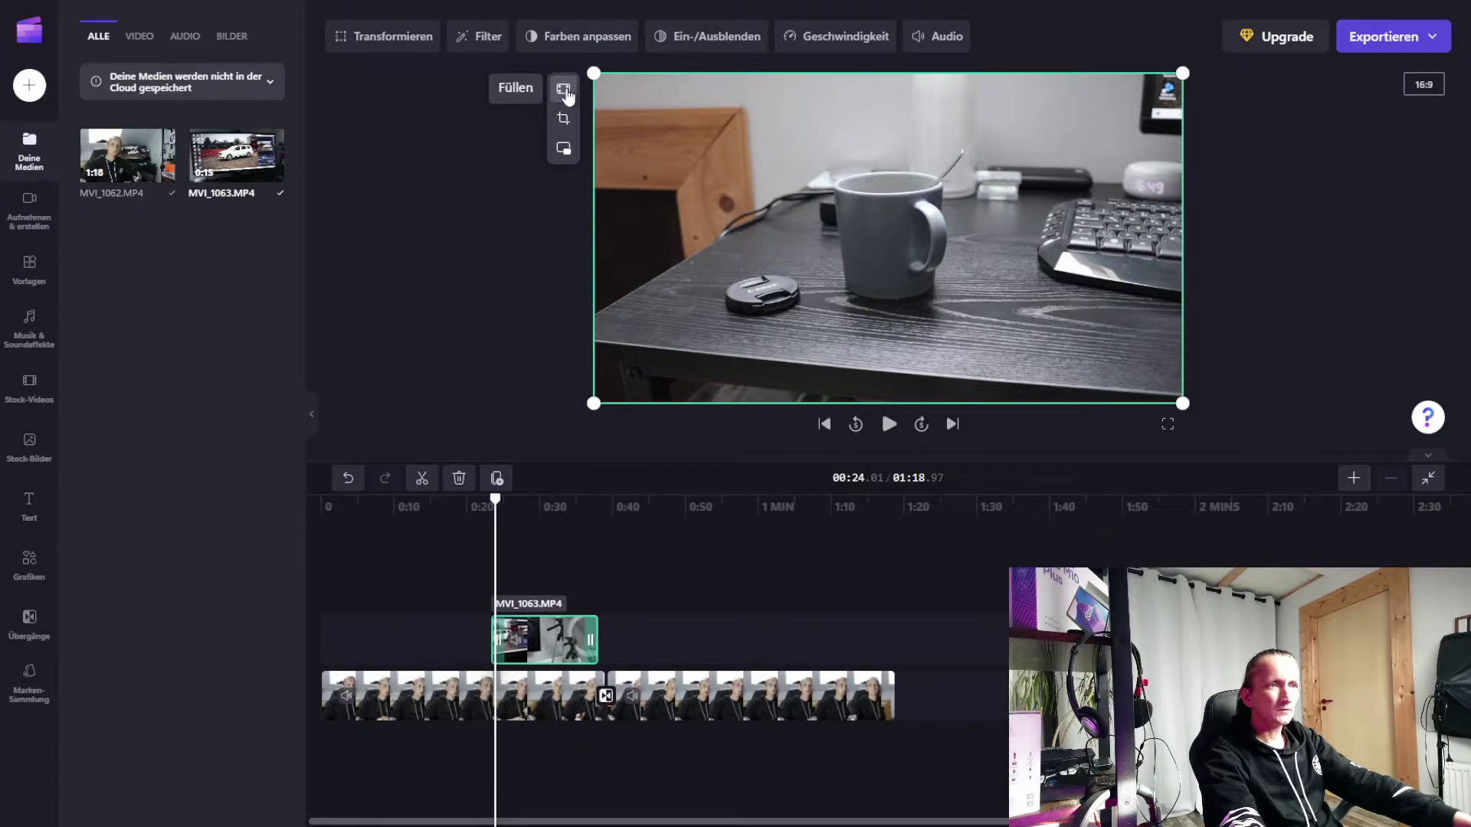
Shrink the MVI_1063.MP4 overlay to about half the frame width, place it in the video's lower-left corner and preview it.
left_click_drag(593, 73, 904, 247)
left_click_drag(1019, 319, 709, 319)
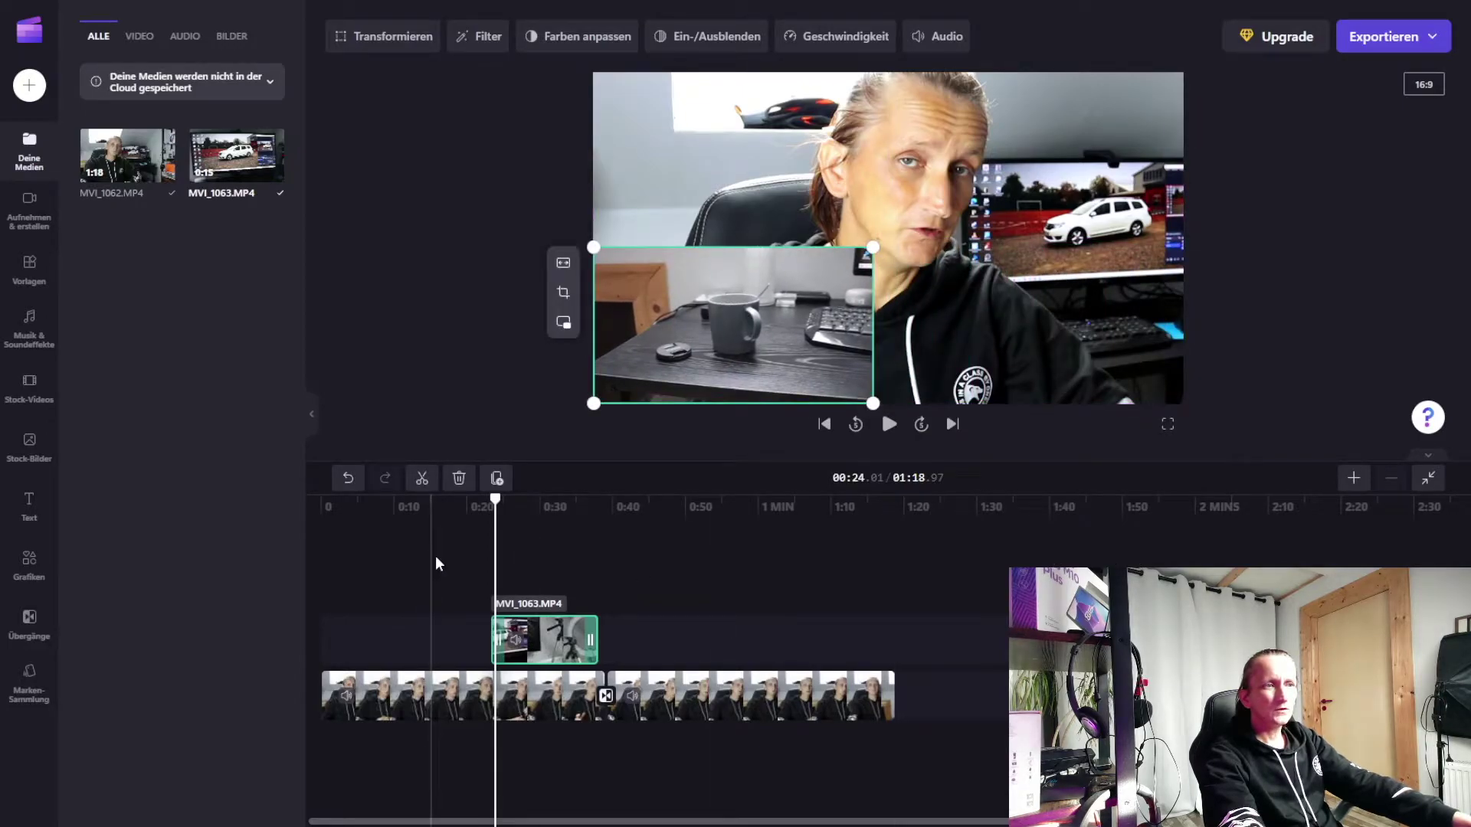
left_click(889, 426)
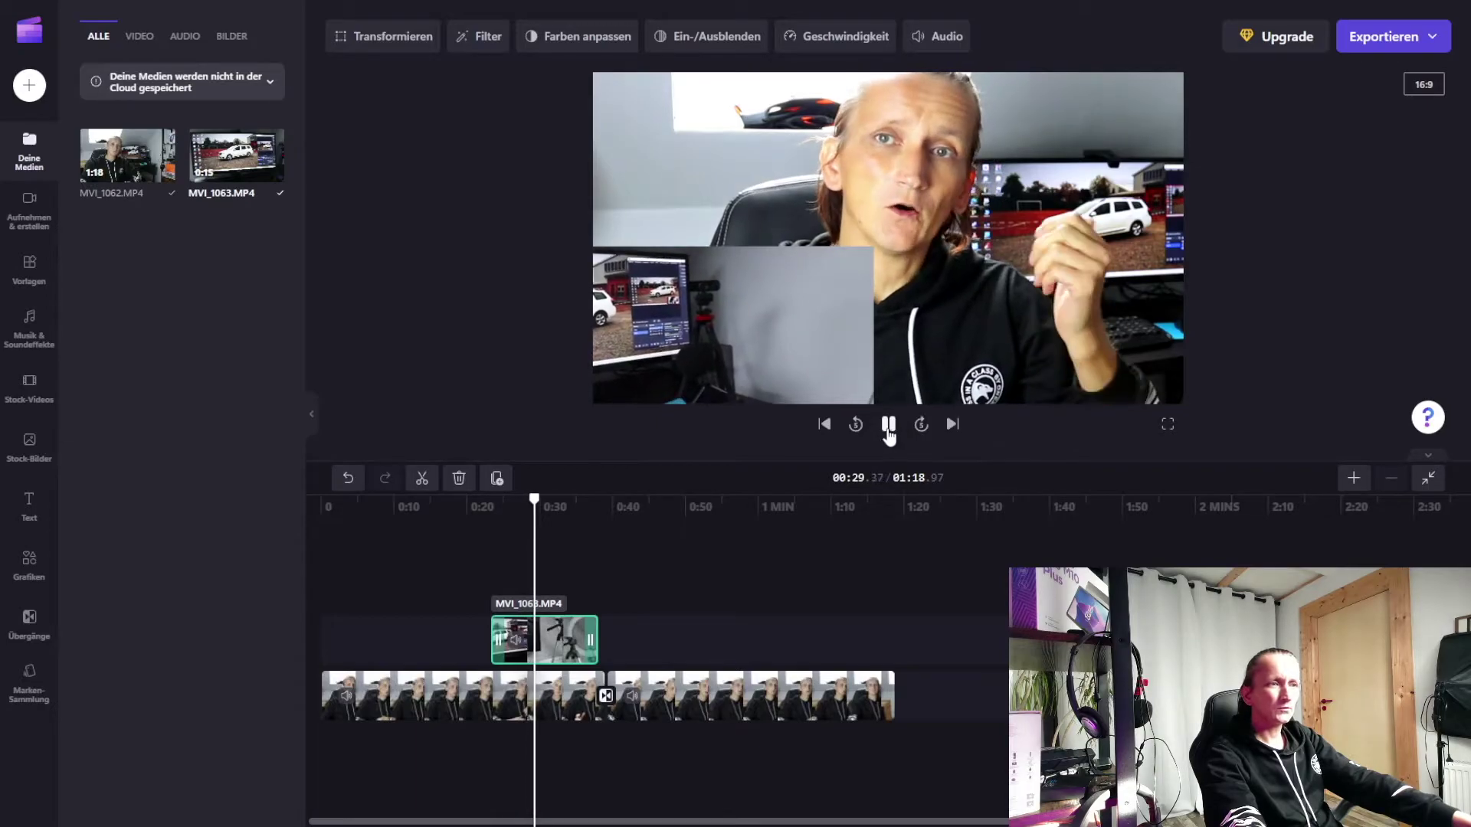
left_click(883, 426)
left_click(459, 697)
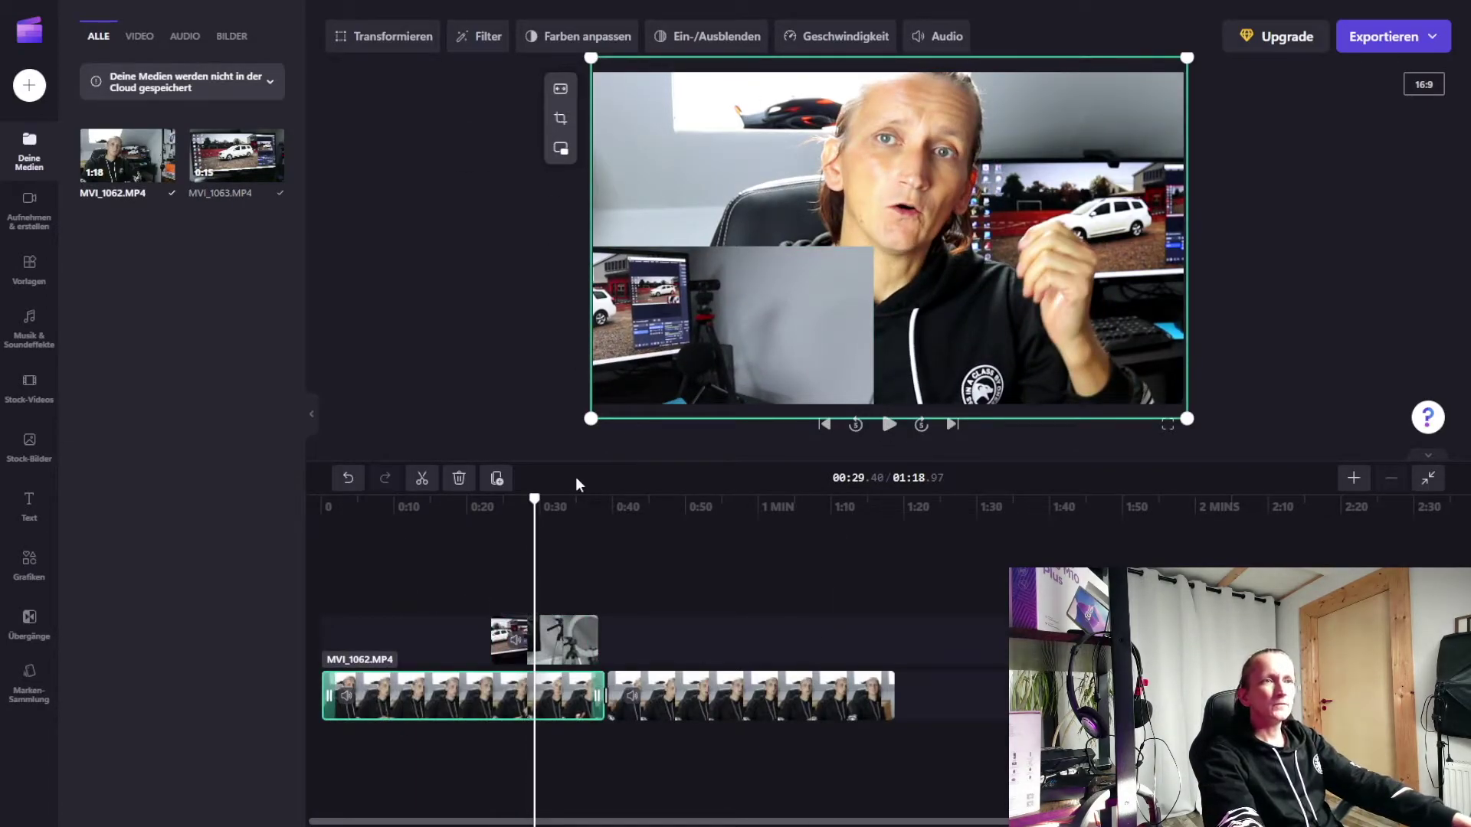
Detach the audio from the first MVI_1062.MP4 clip part onto its own track and move the playhead to about 25 seconds.
left_click(941, 36)
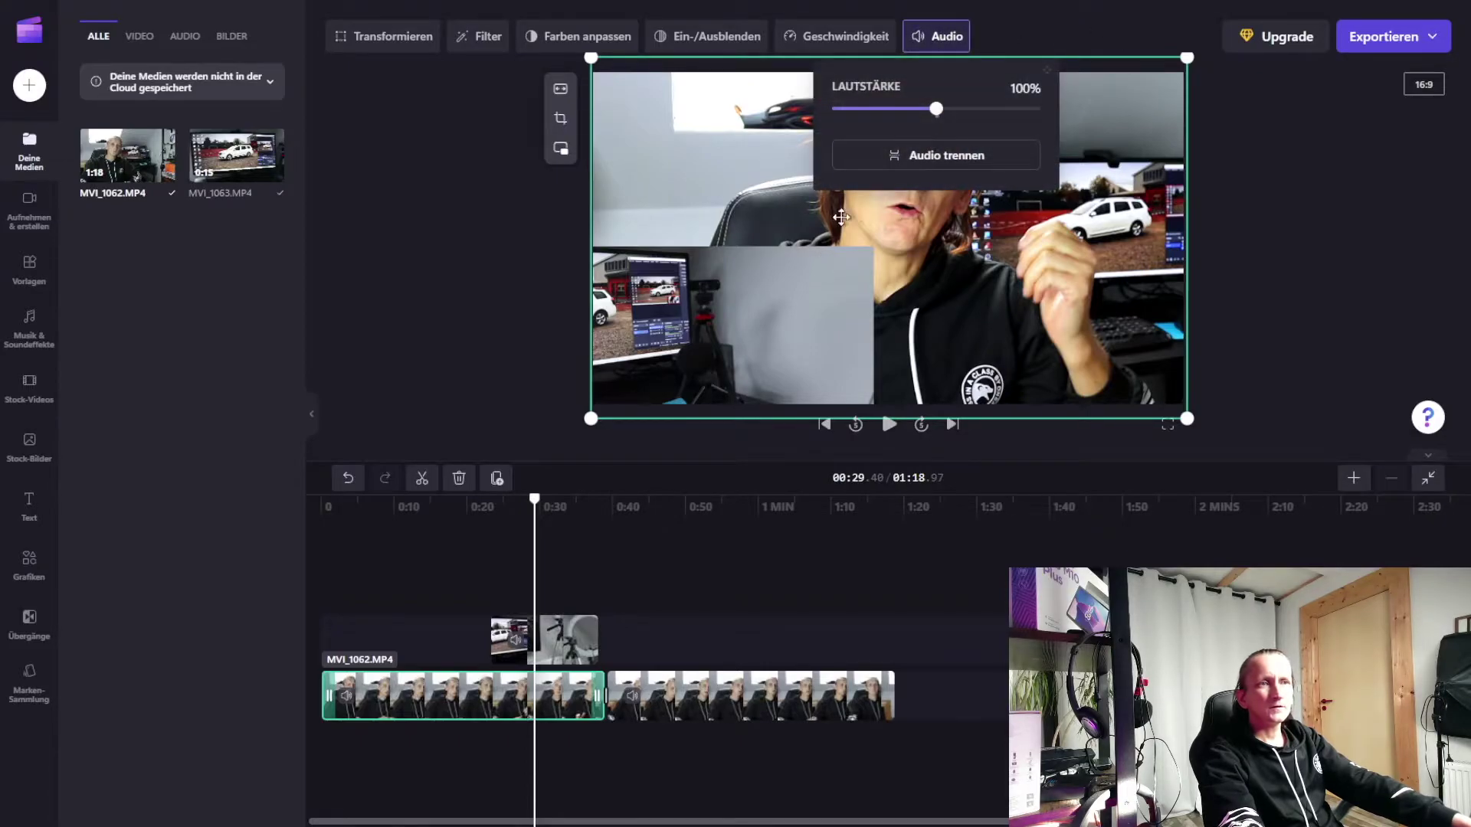
left_click(928, 158)
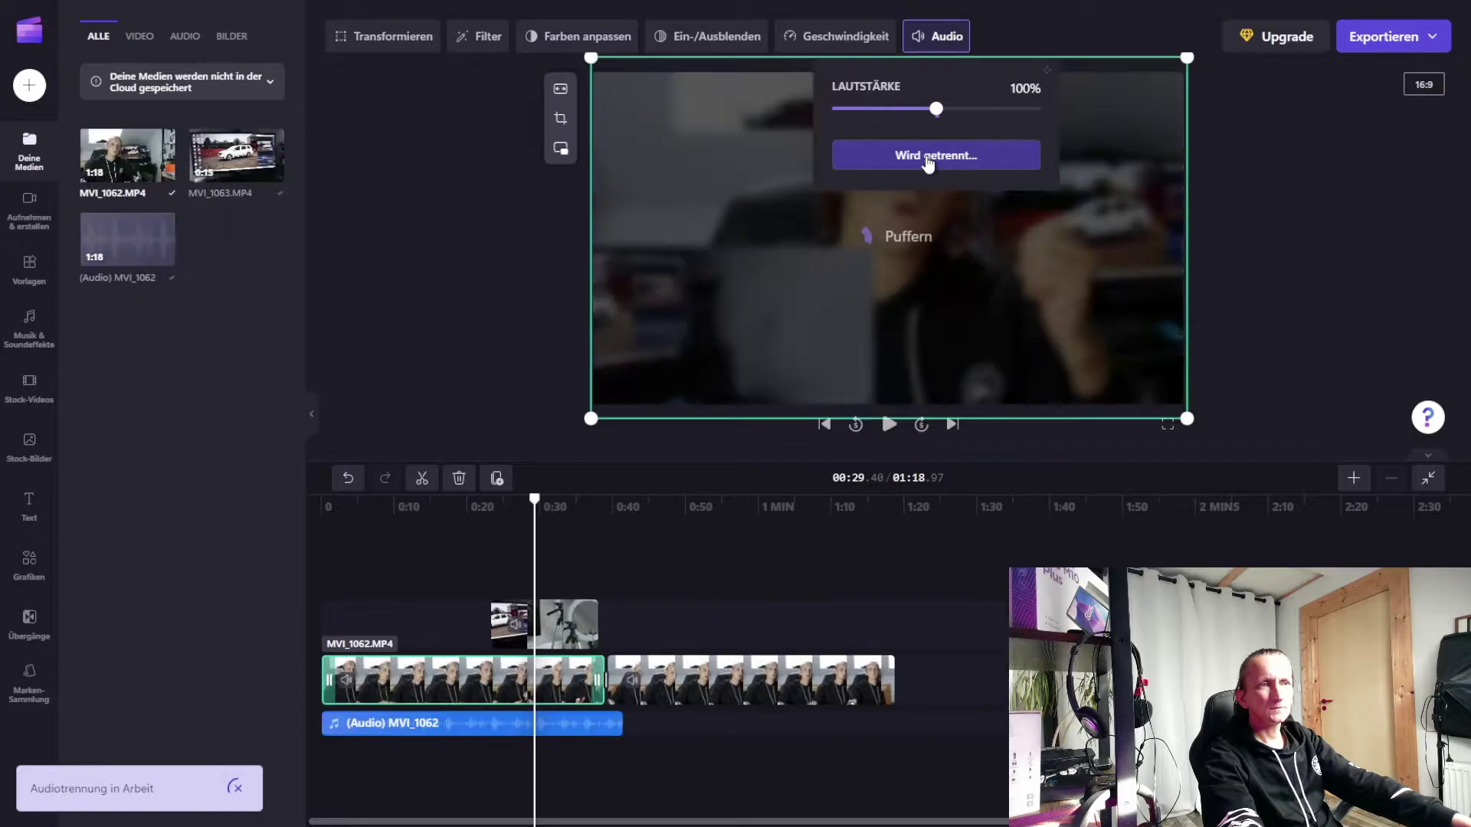
left_click_drag(534, 499, 504, 502)
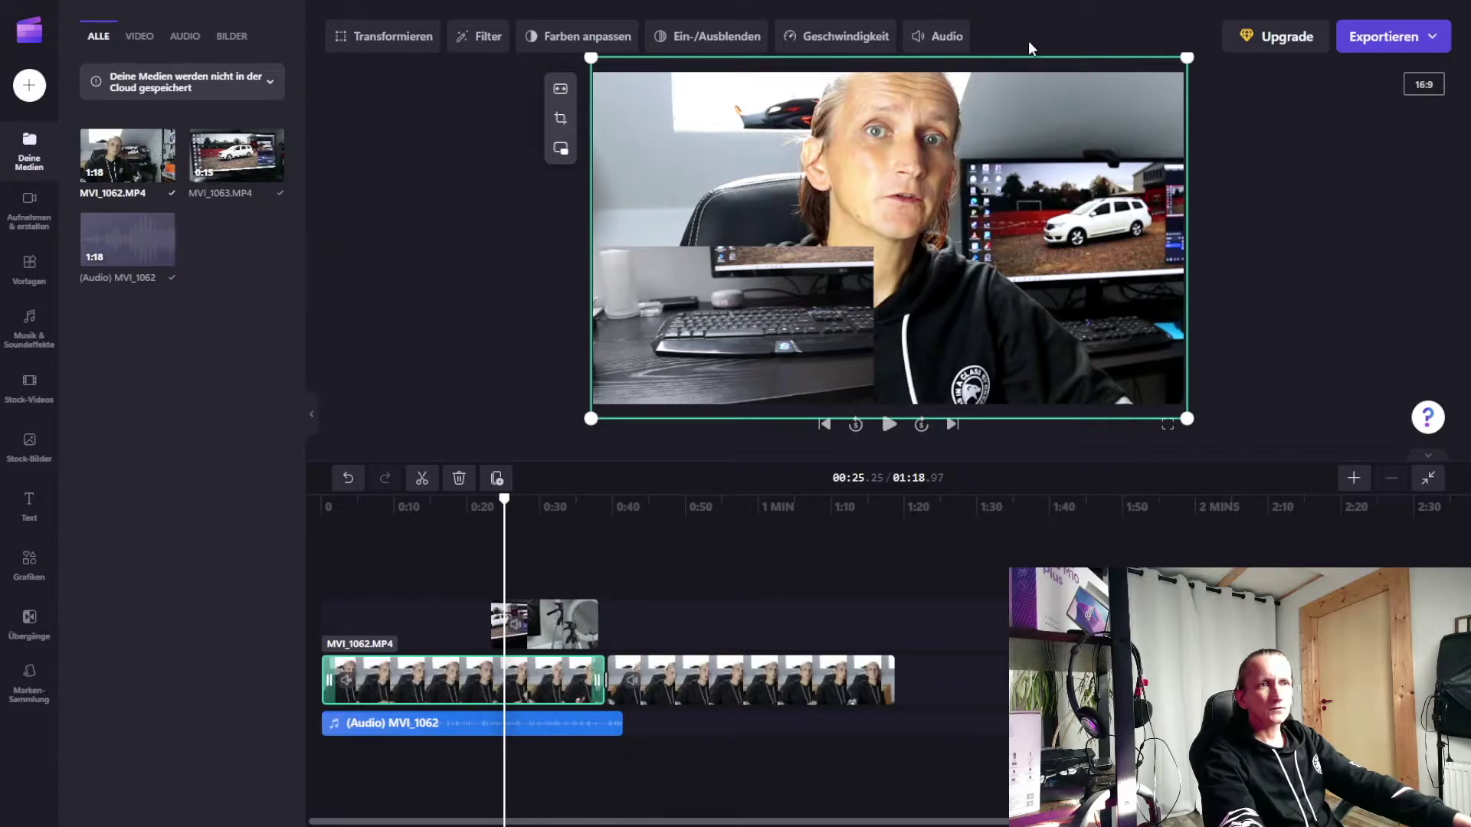
Raise the volume of the detached MVI_1062 audio to about 125%.
left_click(538, 723)
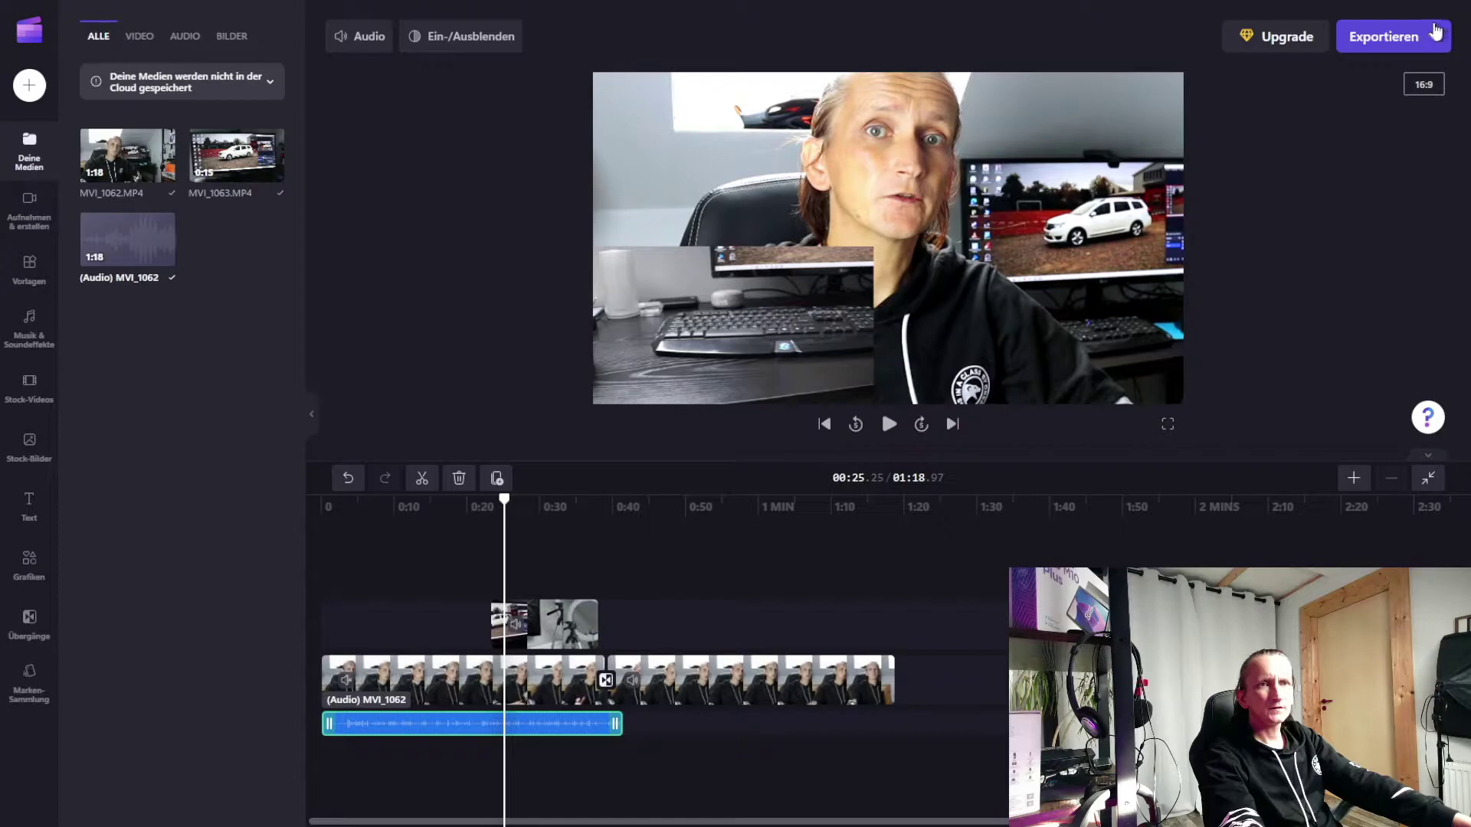
left_click(383, 43)
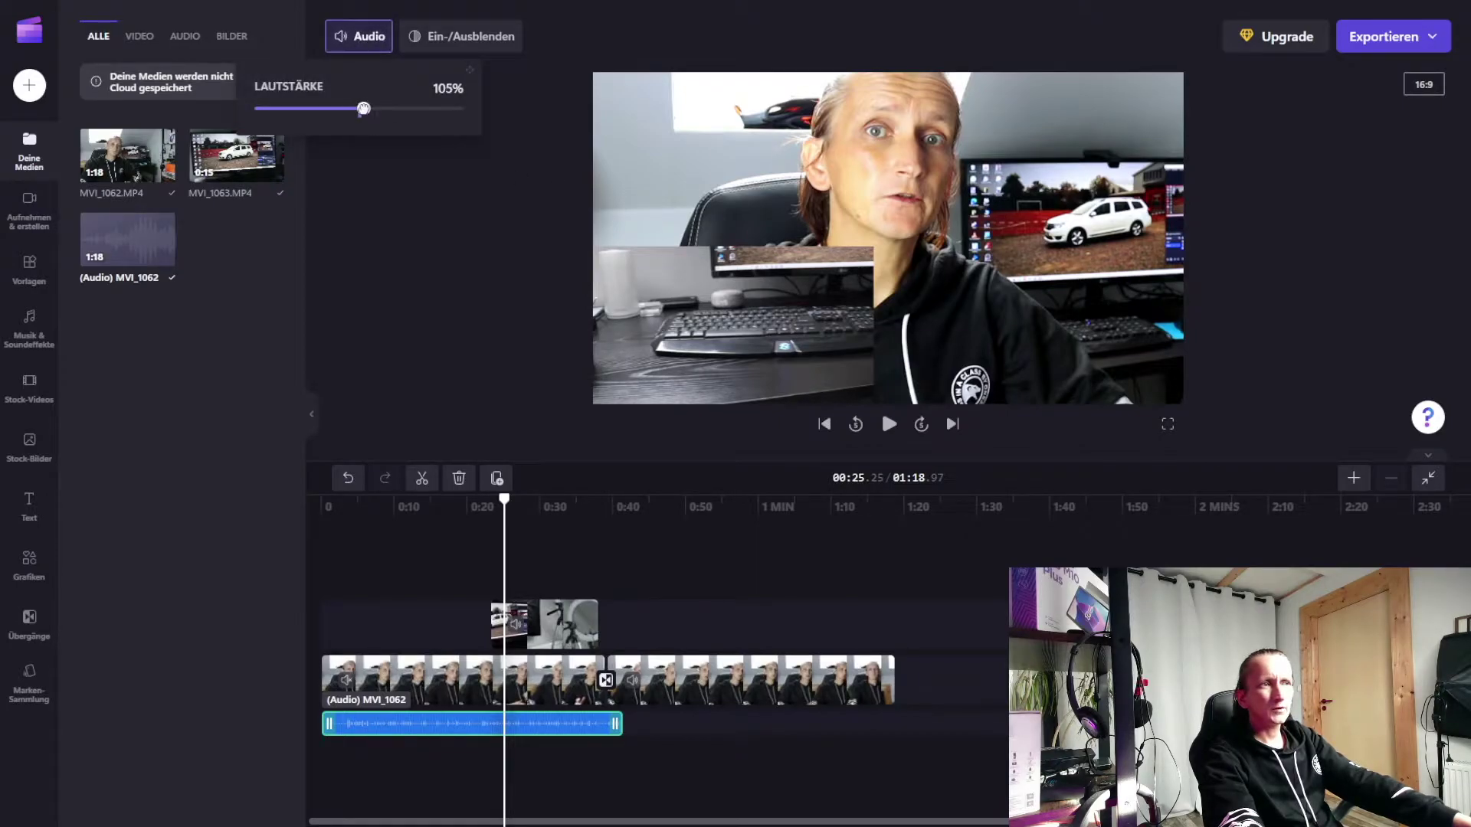
left_click_drag(310, 111, 389, 108)
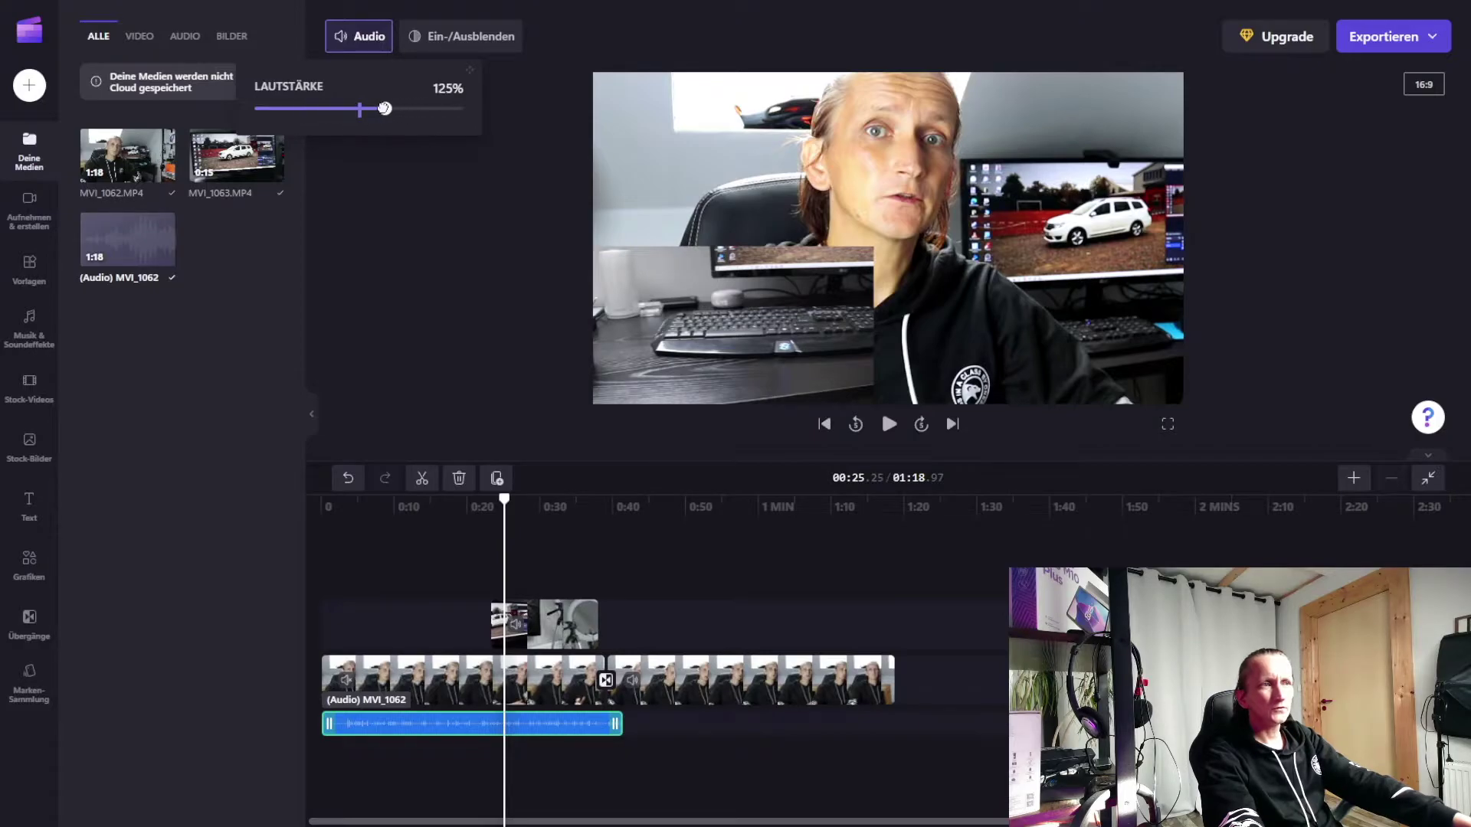
Adjust the volume of the second MVI_1062.MP4 clip part.
left_click(777, 703)
left_click(940, 161)
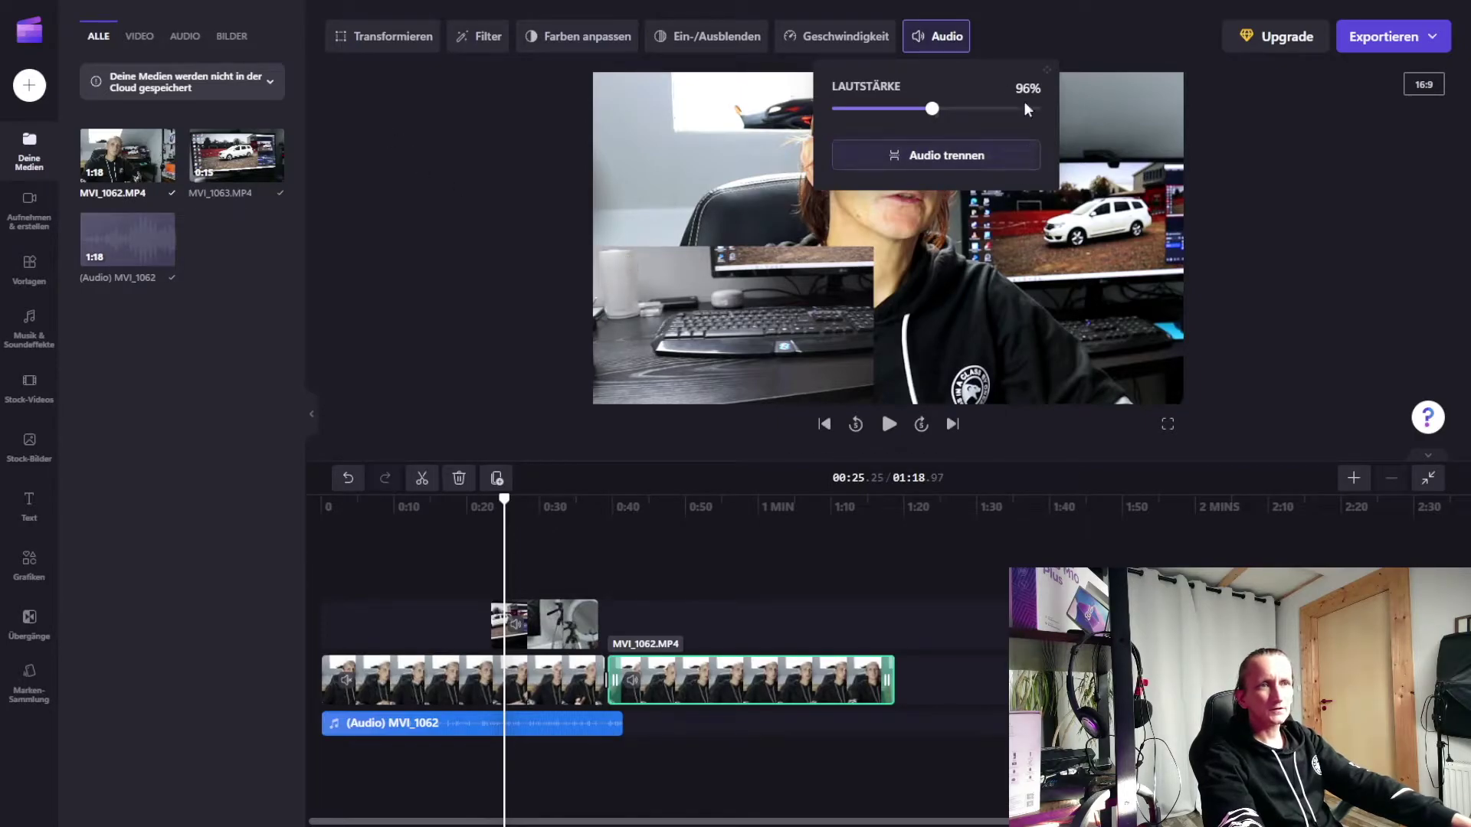
left_click_drag(955, 112, 889, 108)
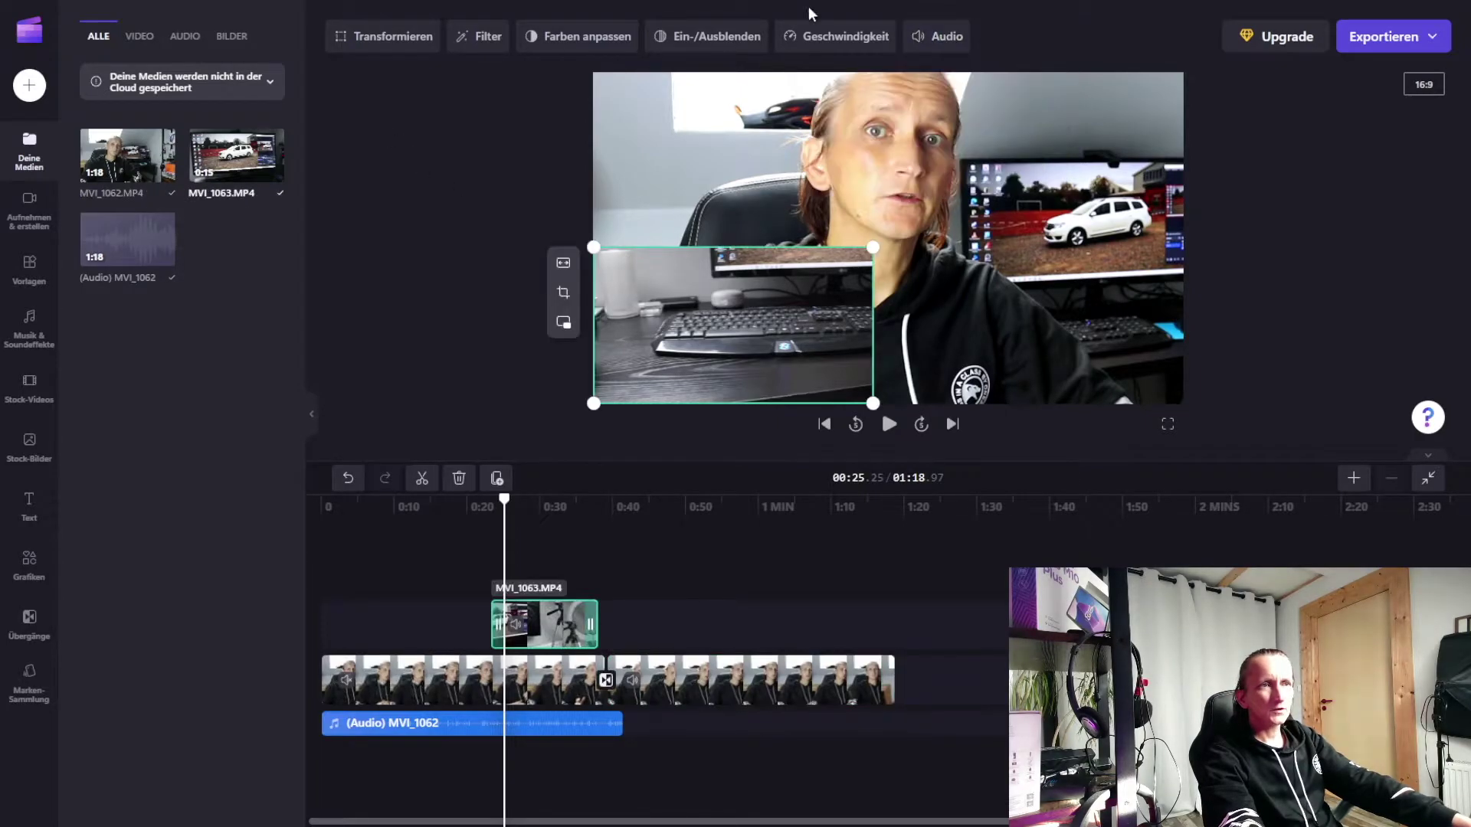
Try different playback speeds on the MVI_1063.MP4 overlay and return it to Normal.
left_click(835, 46)
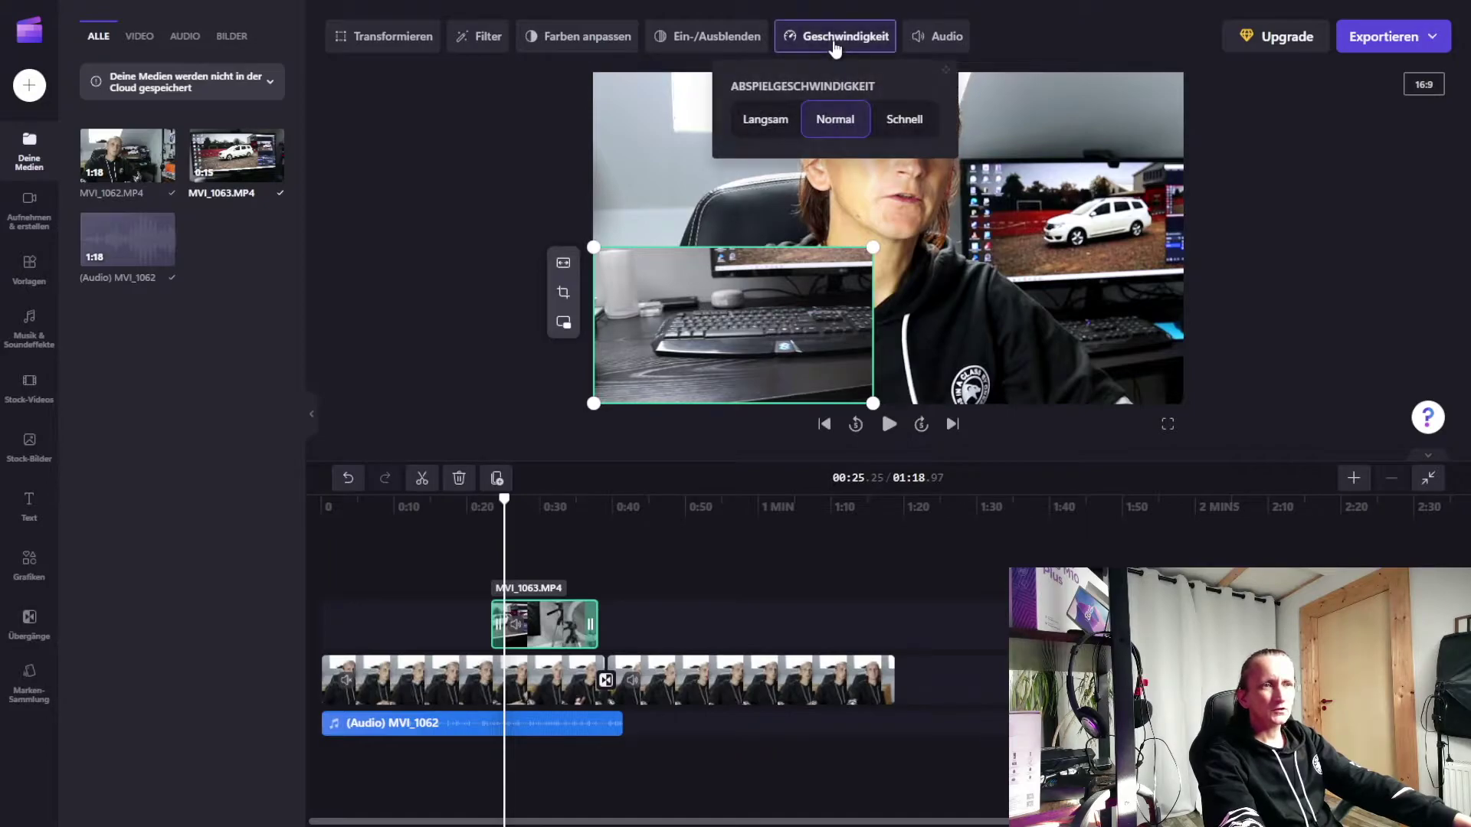
left_click(783, 122)
mouse_move(807, 178)
left_mouse_down()
mouse_move(762, 181)
mouse_move(992, 194)
mouse_move(729, 190)
mouse_move(849, 190)
mouse_move(789, 190)
left_mouse_up()
left_click(832, 120)
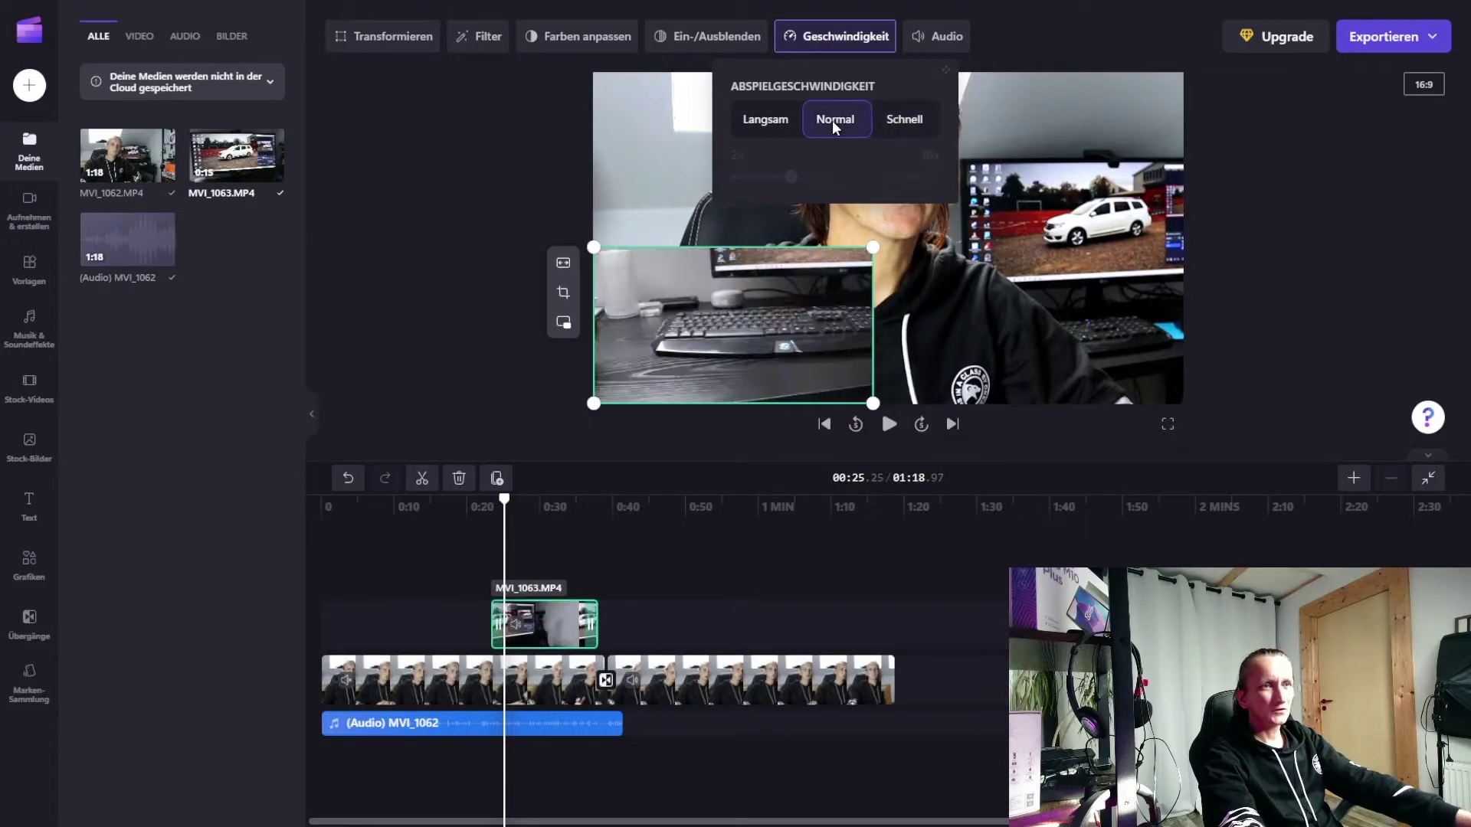
left_click(410, 188)
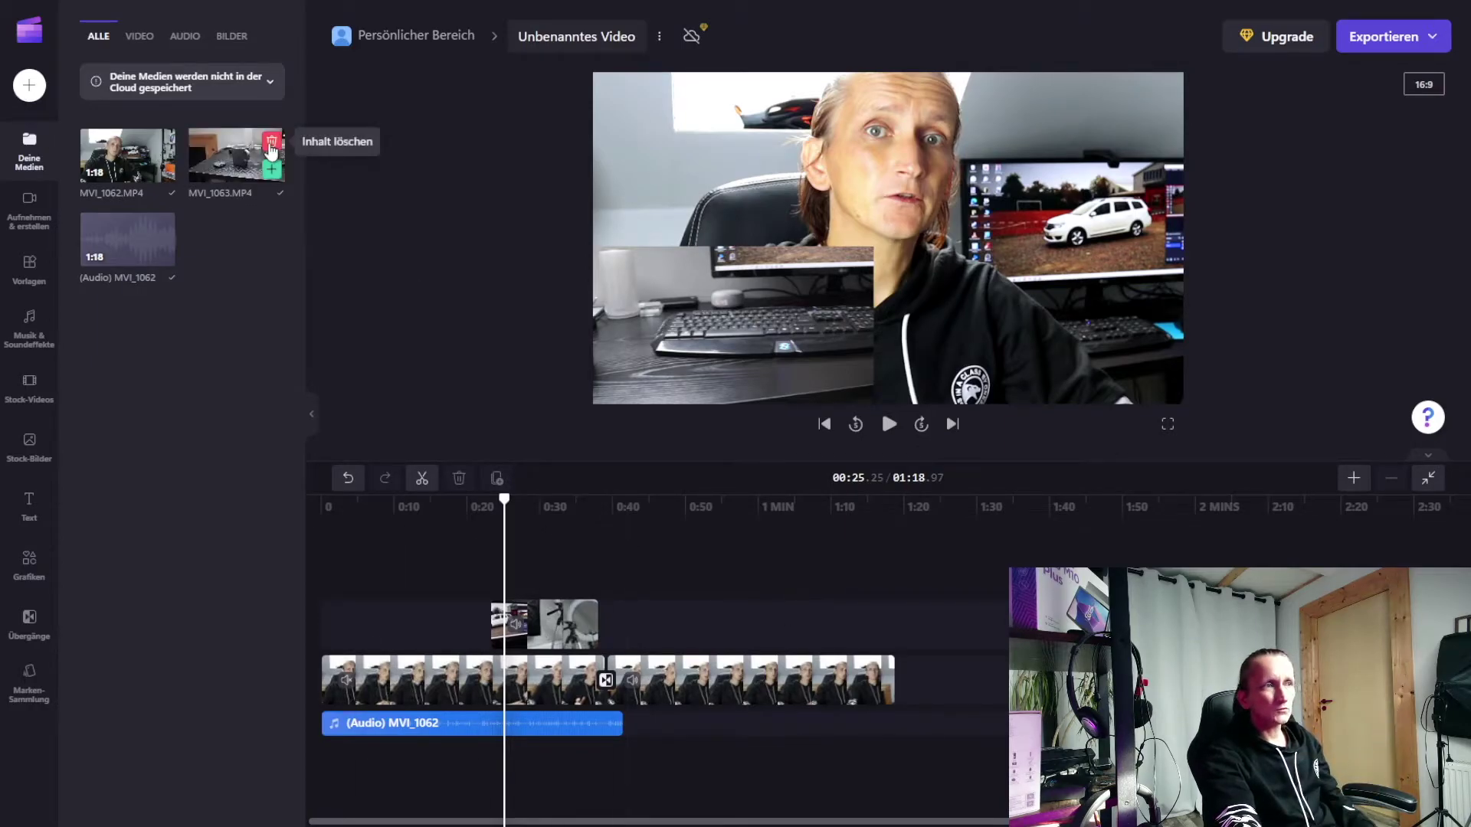
Import the music file Better Days - NEFFEX.mp3 into the project media.
left_click(31, 153)
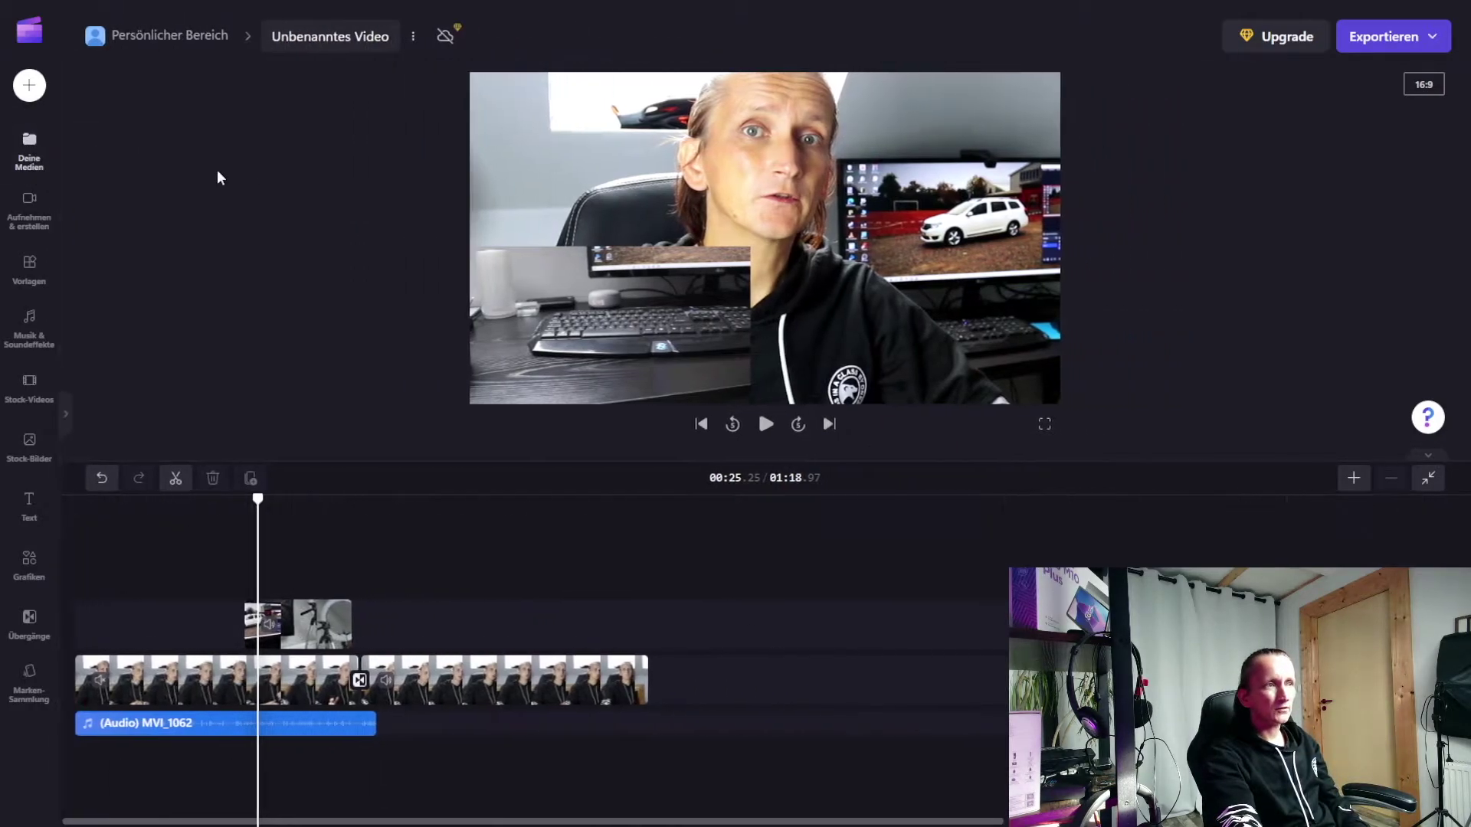
left_click(28, 157)
left_click(29, 85)
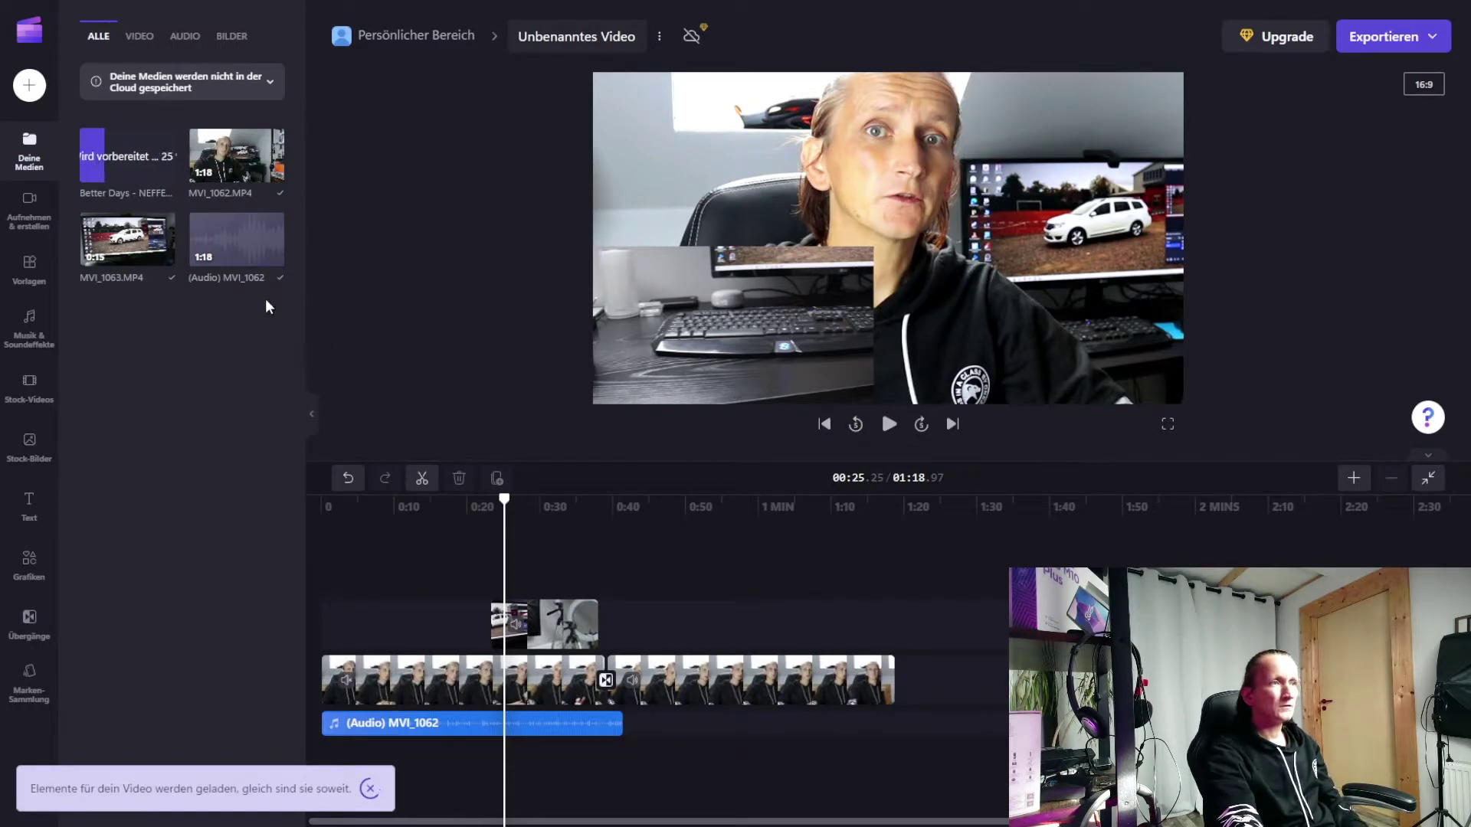
Place Better Days - NEFFEX.mp3 on a track below the detached audio, starting at 0, and preview it from about 13 seconds.
left_click_drag(226, 239, 358, 753)
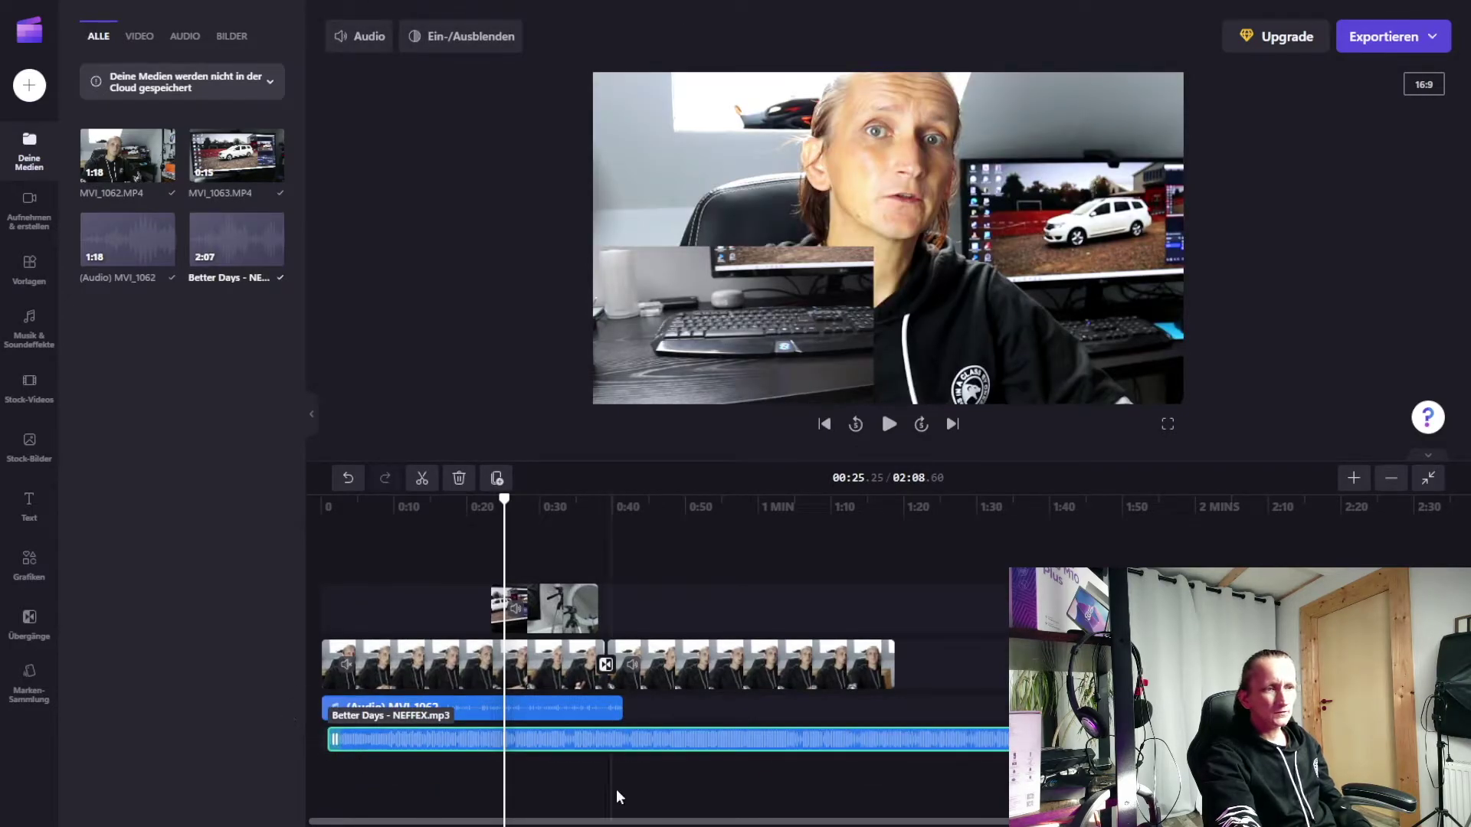
left_click_drag(646, 743, 622, 747)
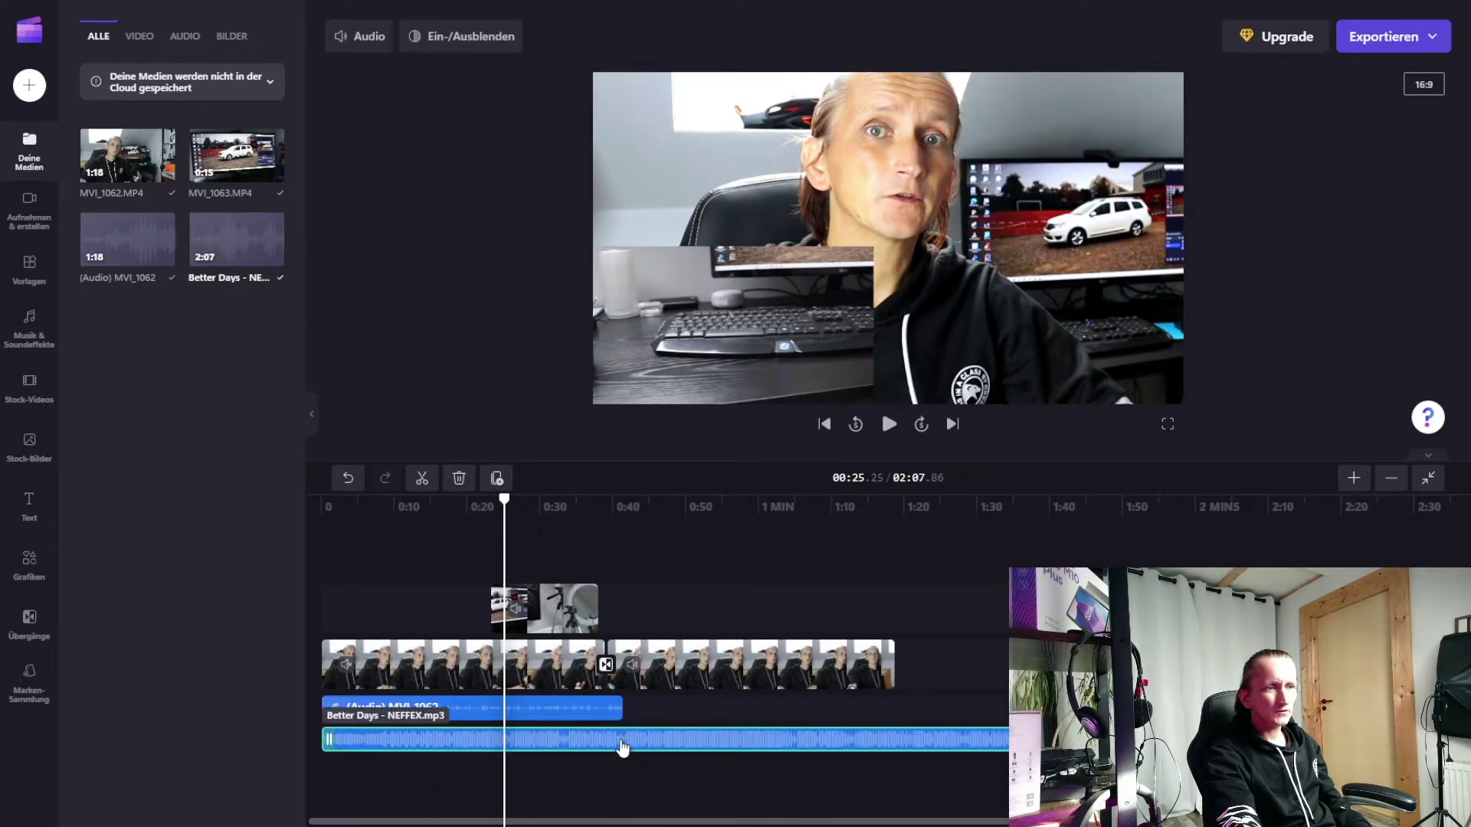
left_click_drag(504, 499, 418, 511)
left_click(889, 426)
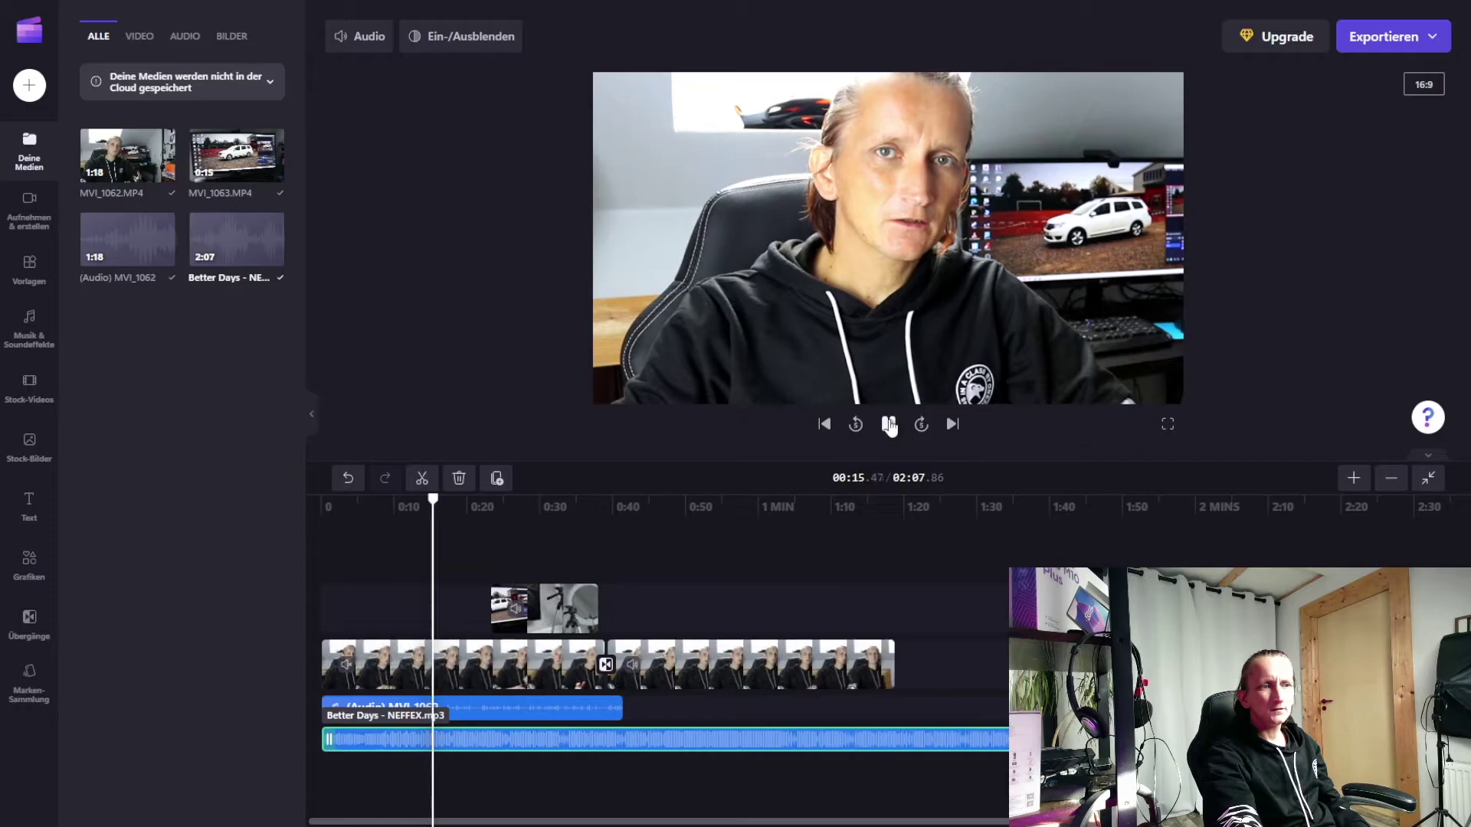
left_click(883, 427)
Lower the volume of the Better Days music to 24% and play the timeline to check the mix.
left_click(760, 743)
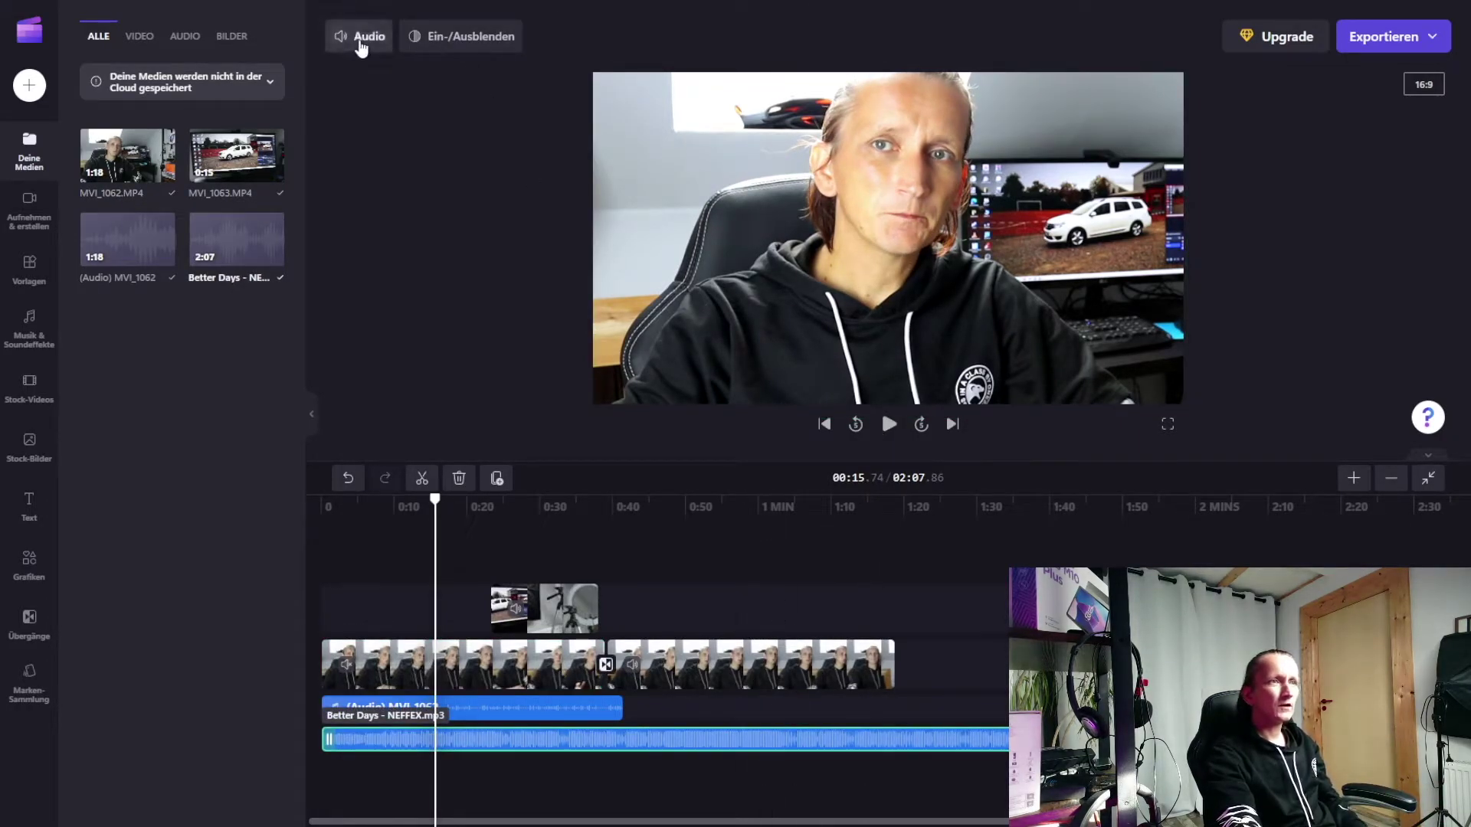
left_click(358, 36)
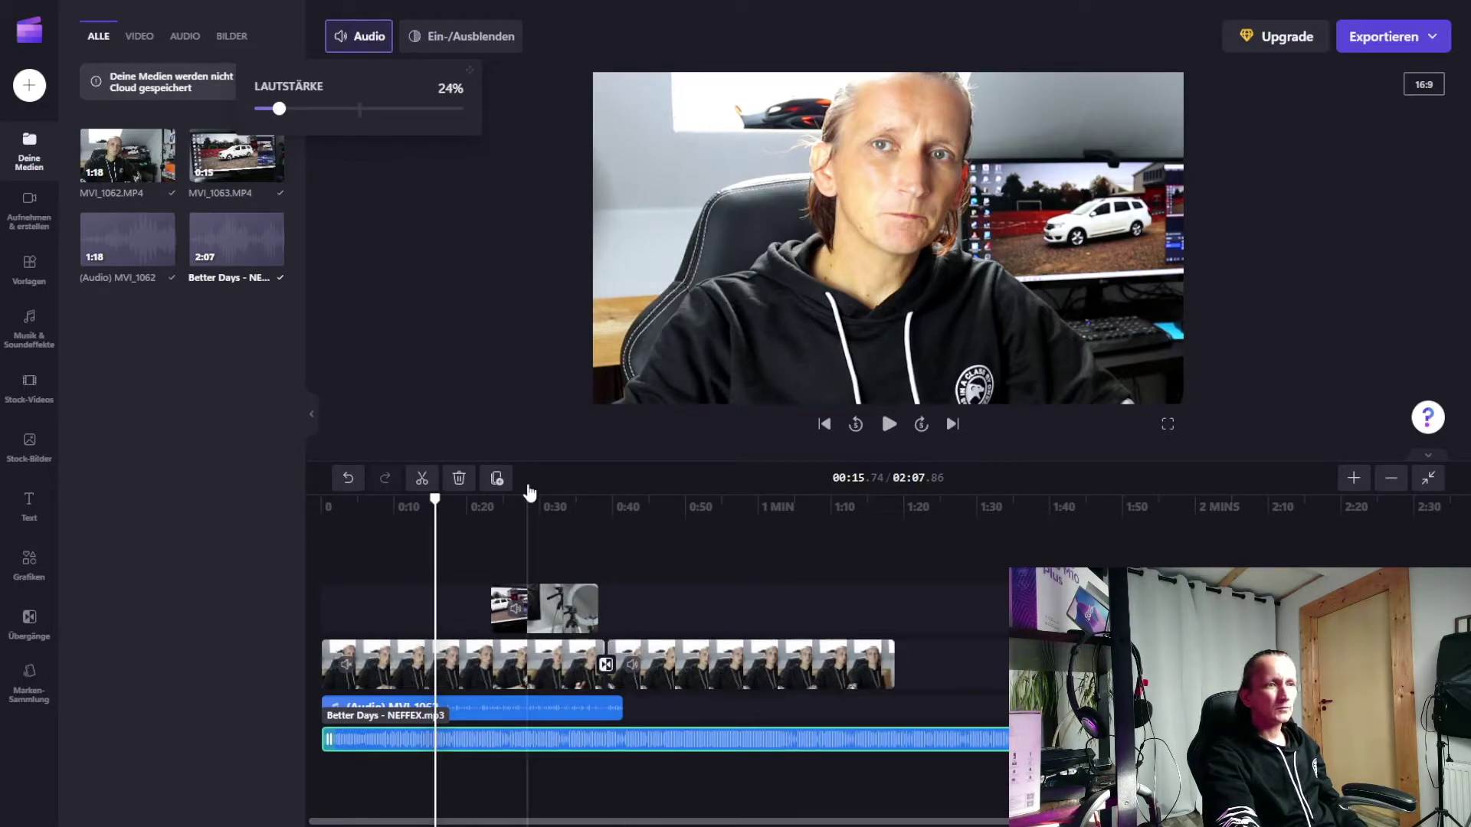
left_click(886, 428)
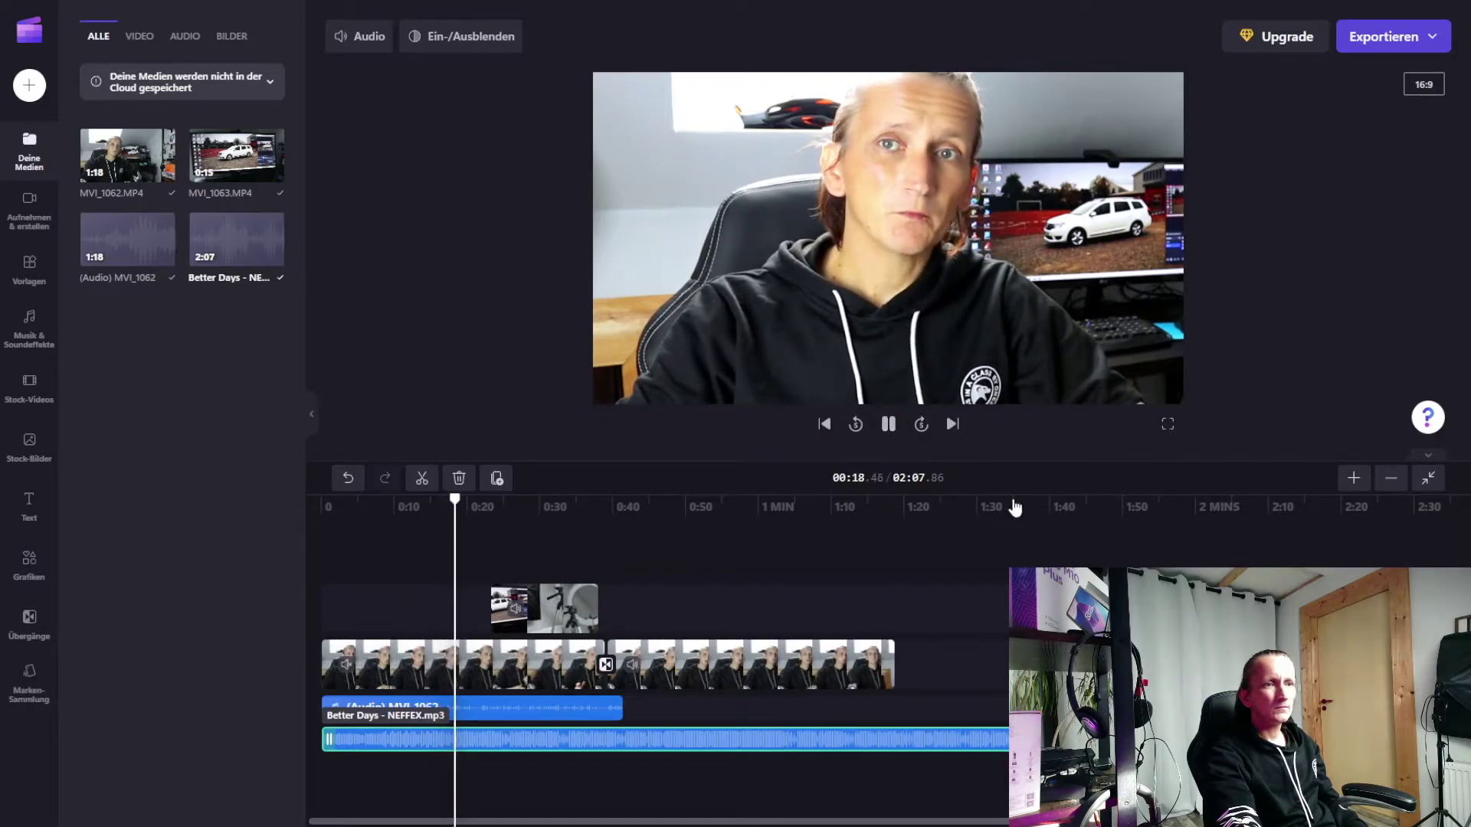
left_click(887, 426)
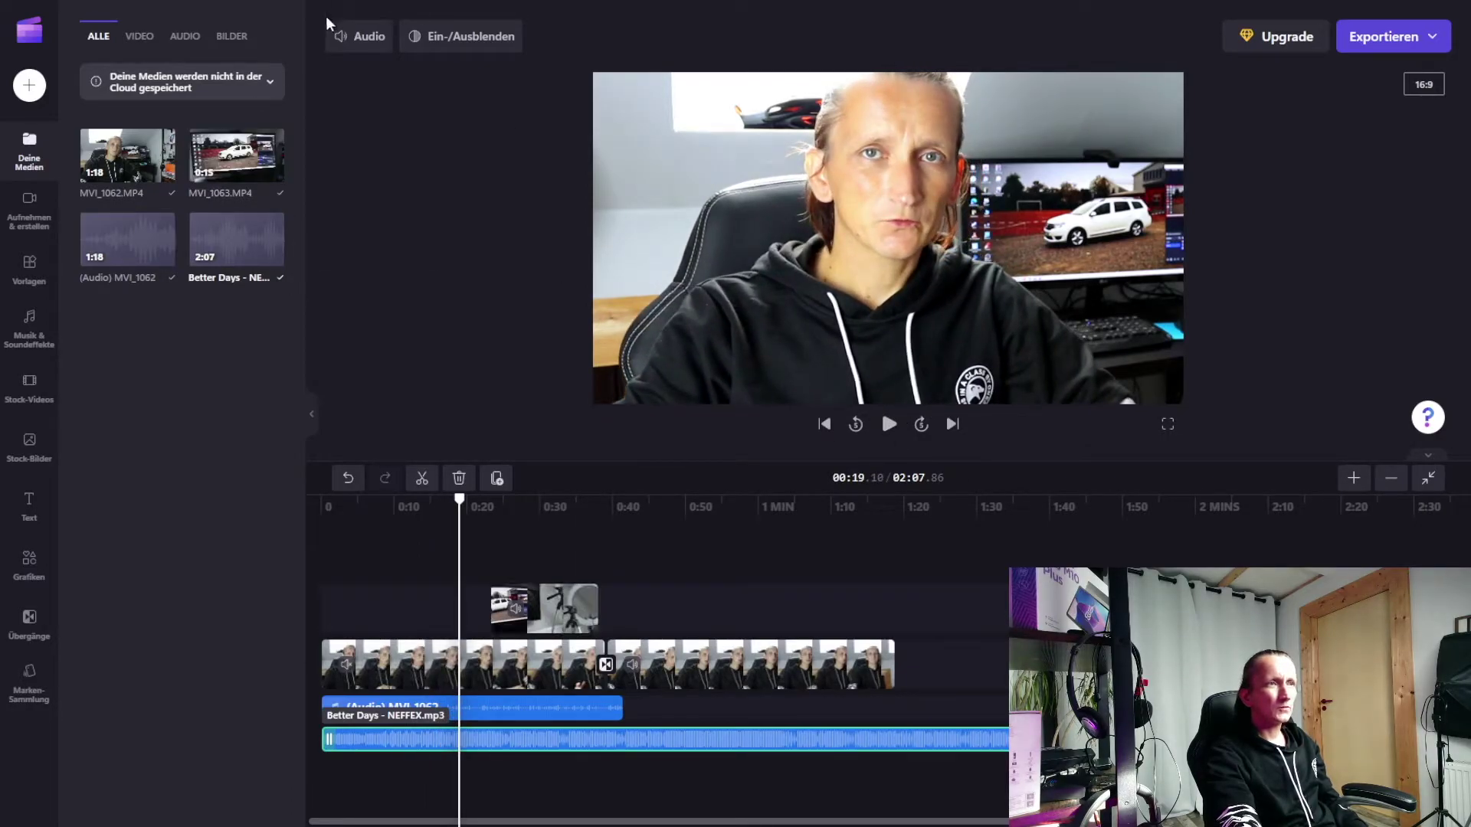
Reduce the volume of the Better Days music to 15% and preview the mix with the speech.
left_click(363, 40)
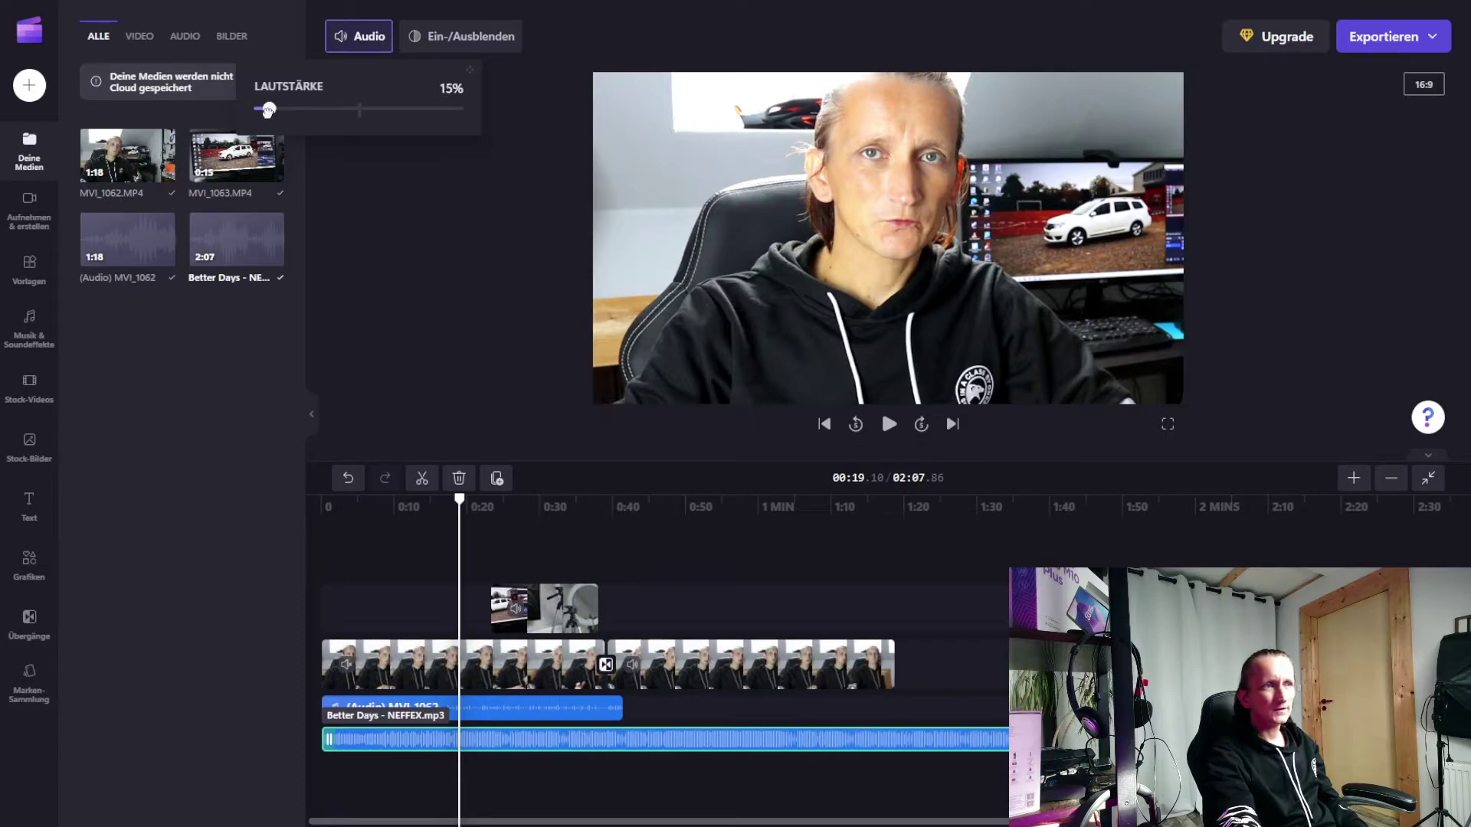
left_click(421, 265)
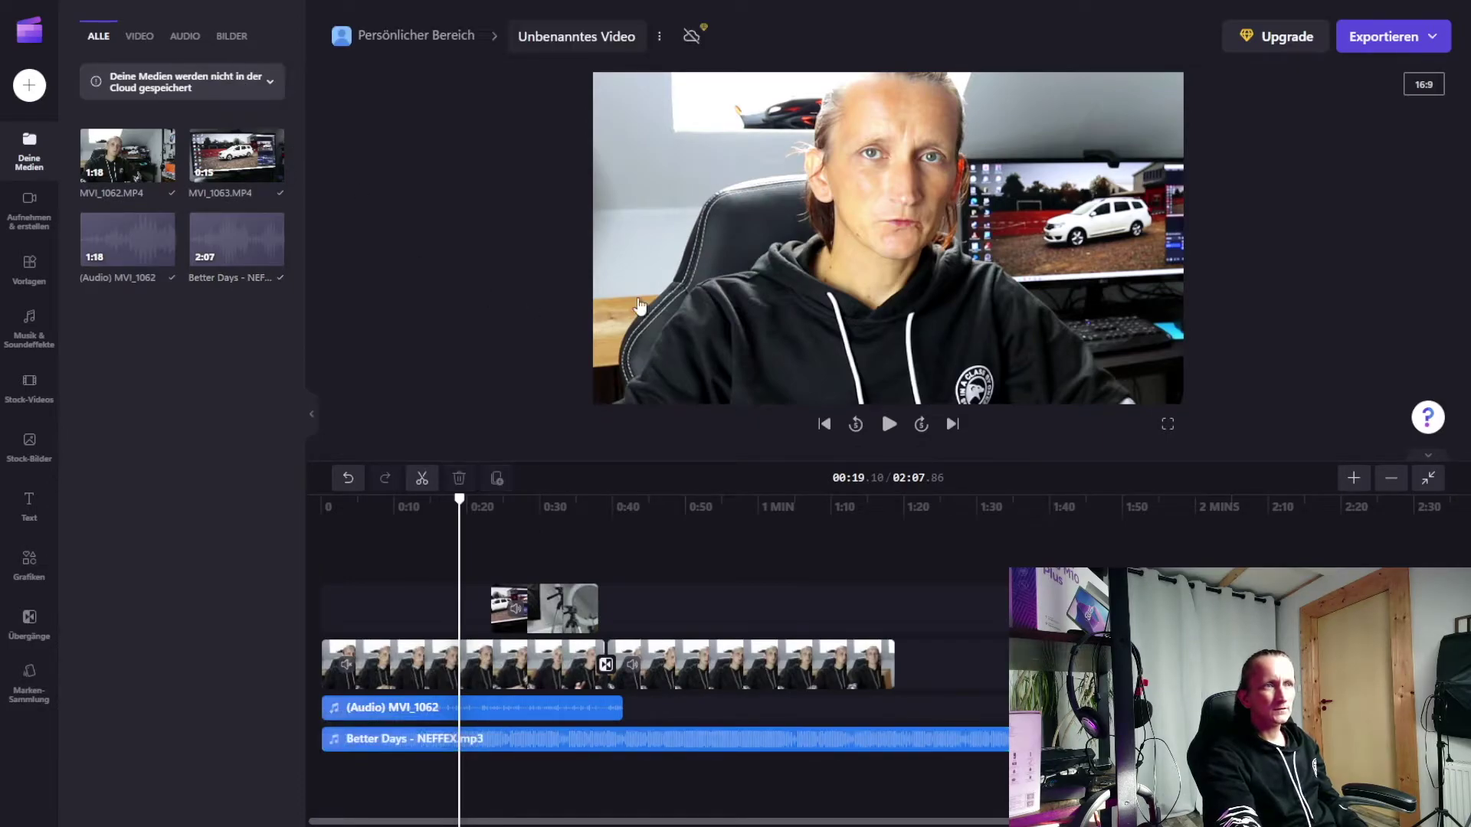
left_click(891, 429)
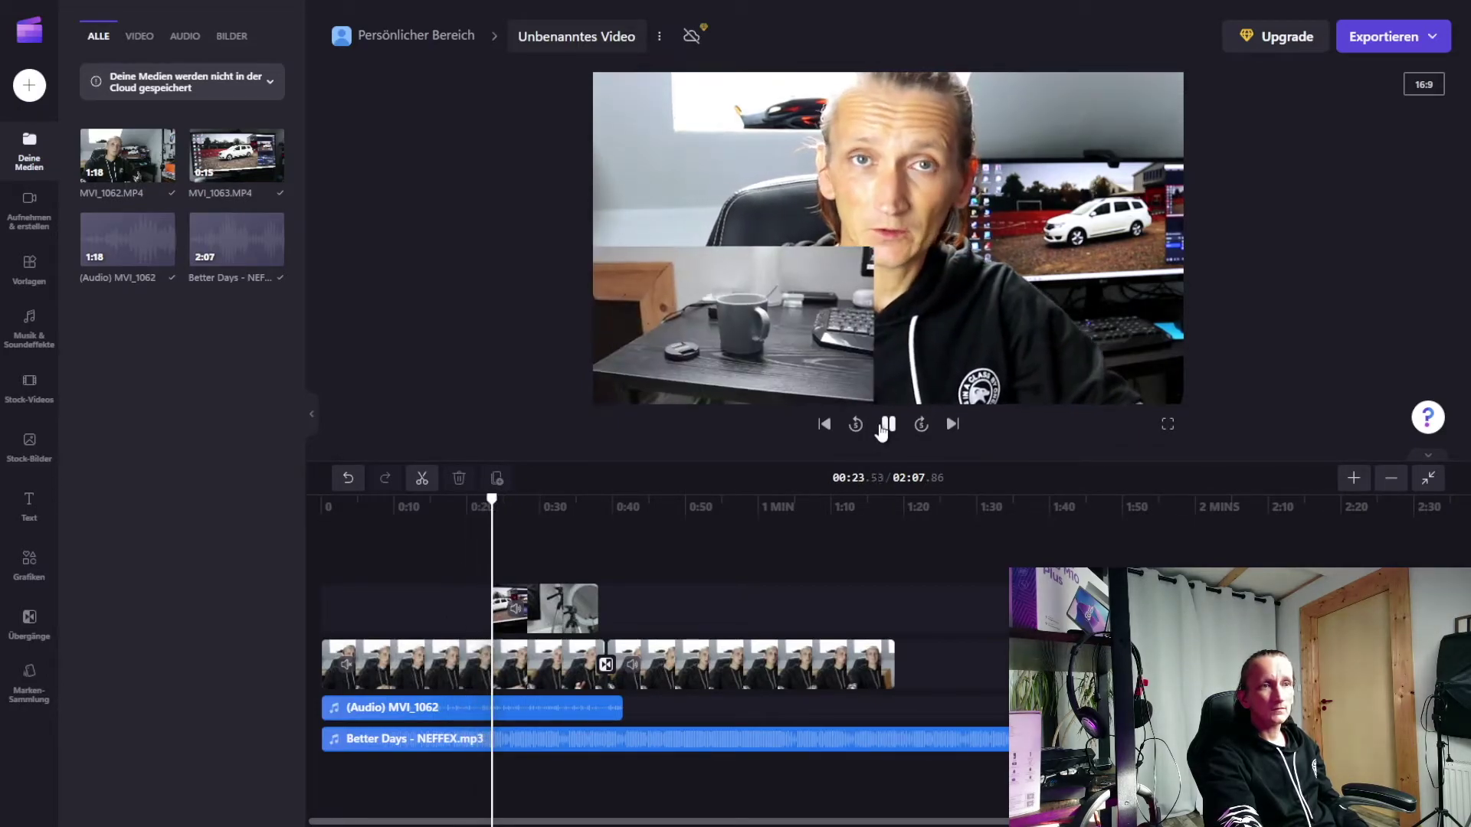
left_click(888, 425)
Add a Bauchbinde title on a new track above the overlay from the timeline start and extend it to about 47 seconds.
left_click(357, 507)
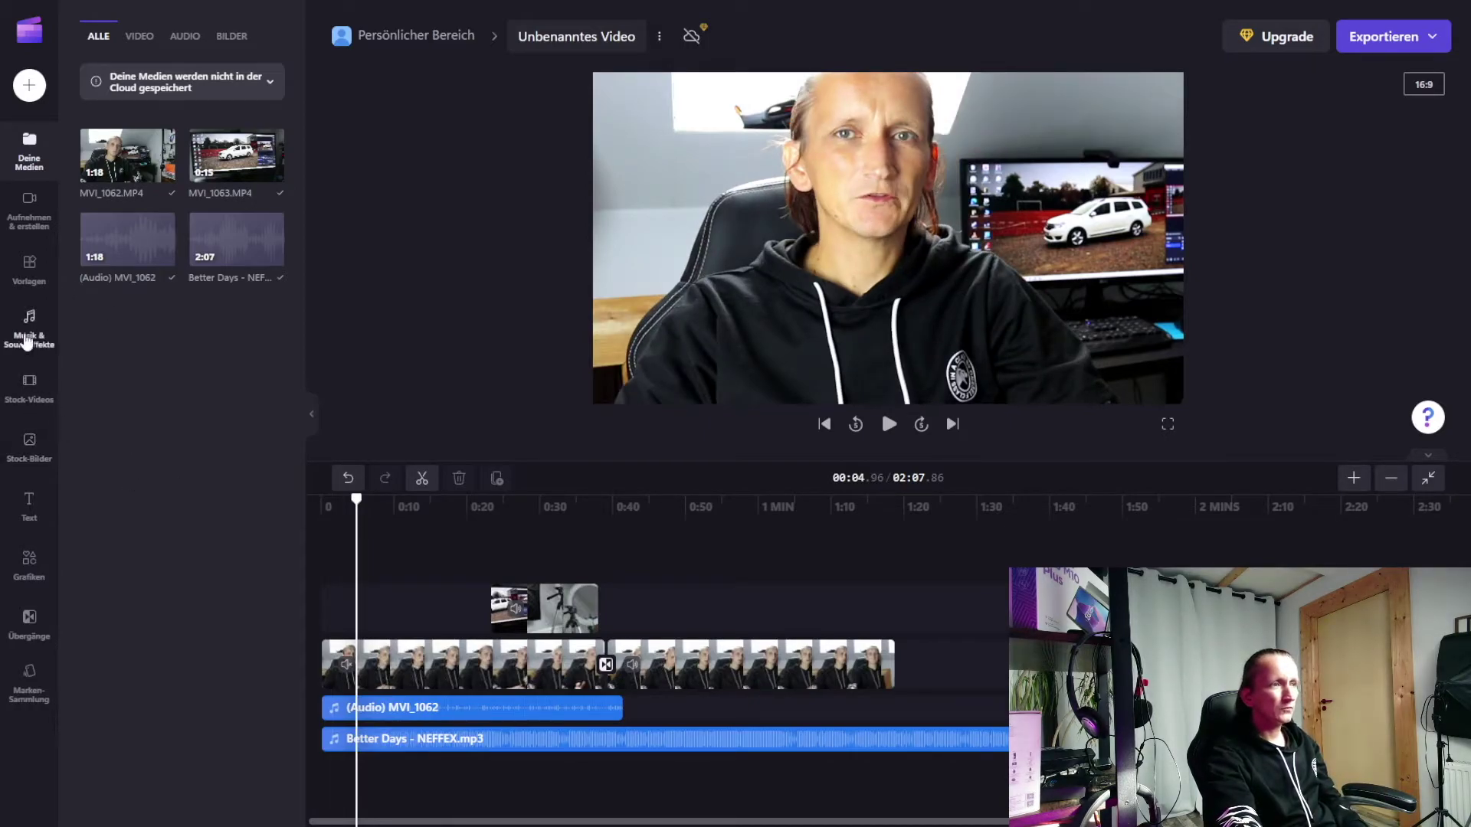
left_click(31, 510)
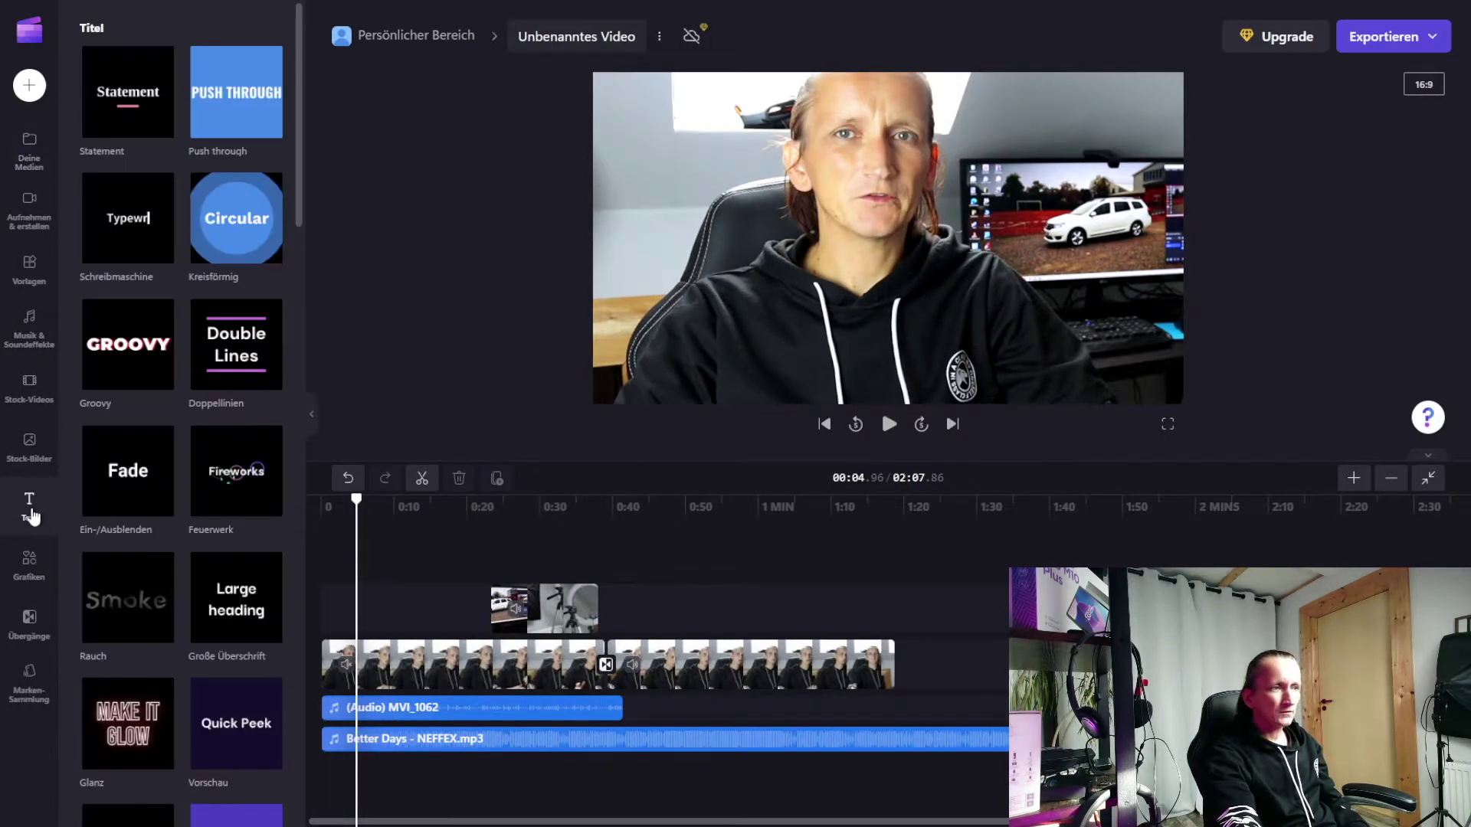
scroll(190, 329, "down", 12)
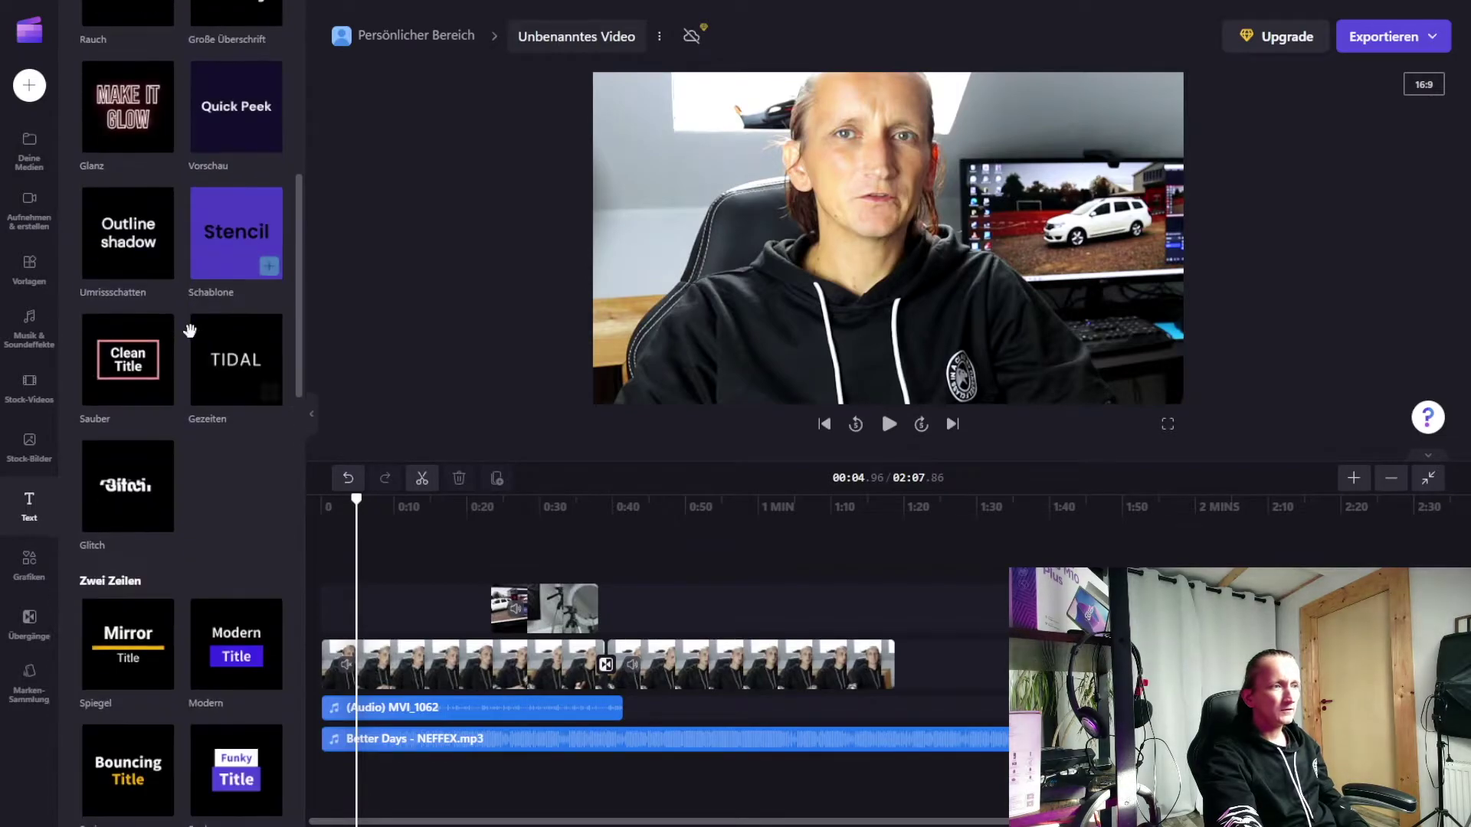
scroll(144, 220, "down", 8)
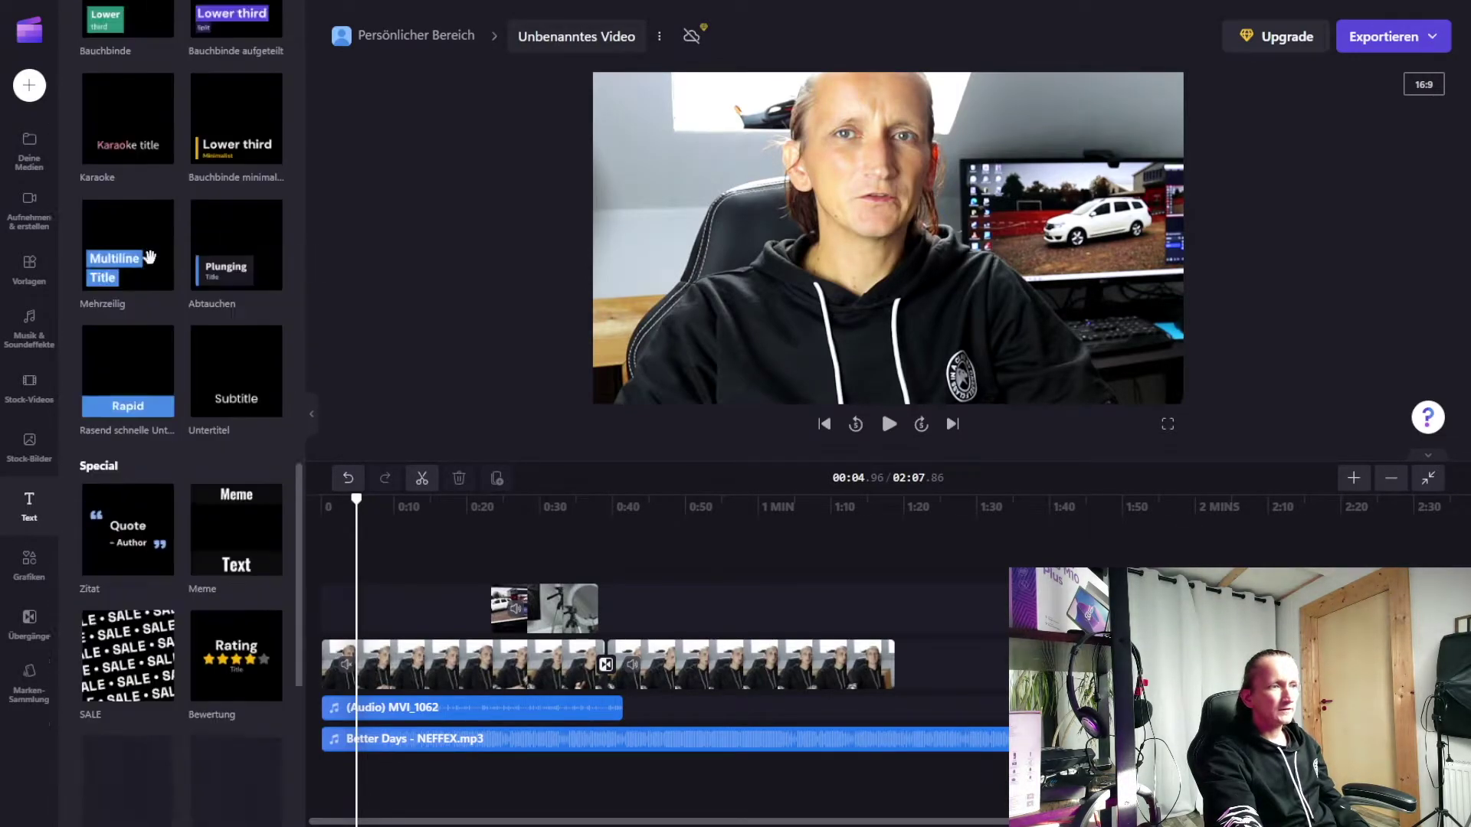
scroll(176, 237, "up", 8)
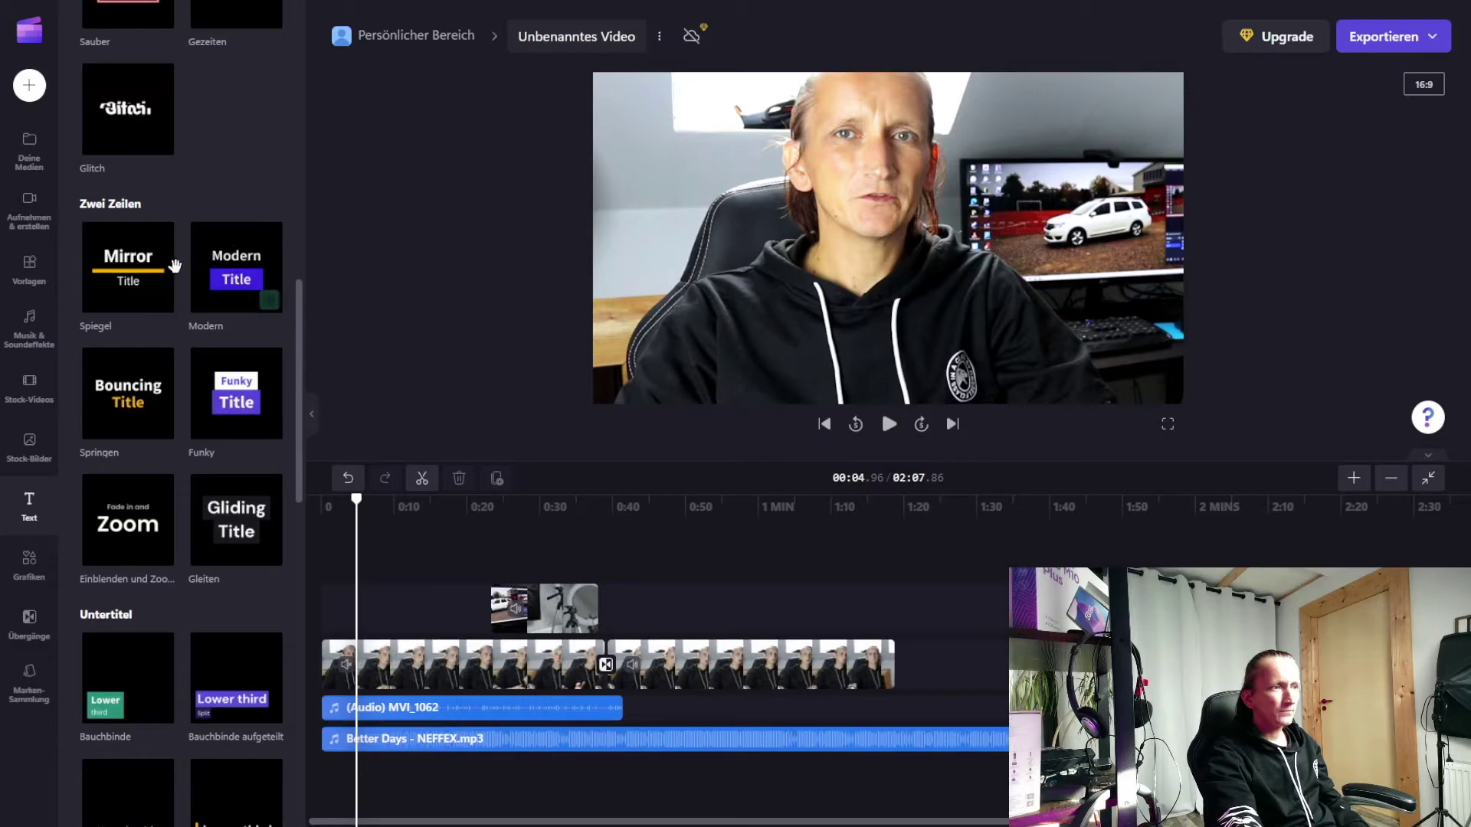
scroll(215, 291, "down", 6)
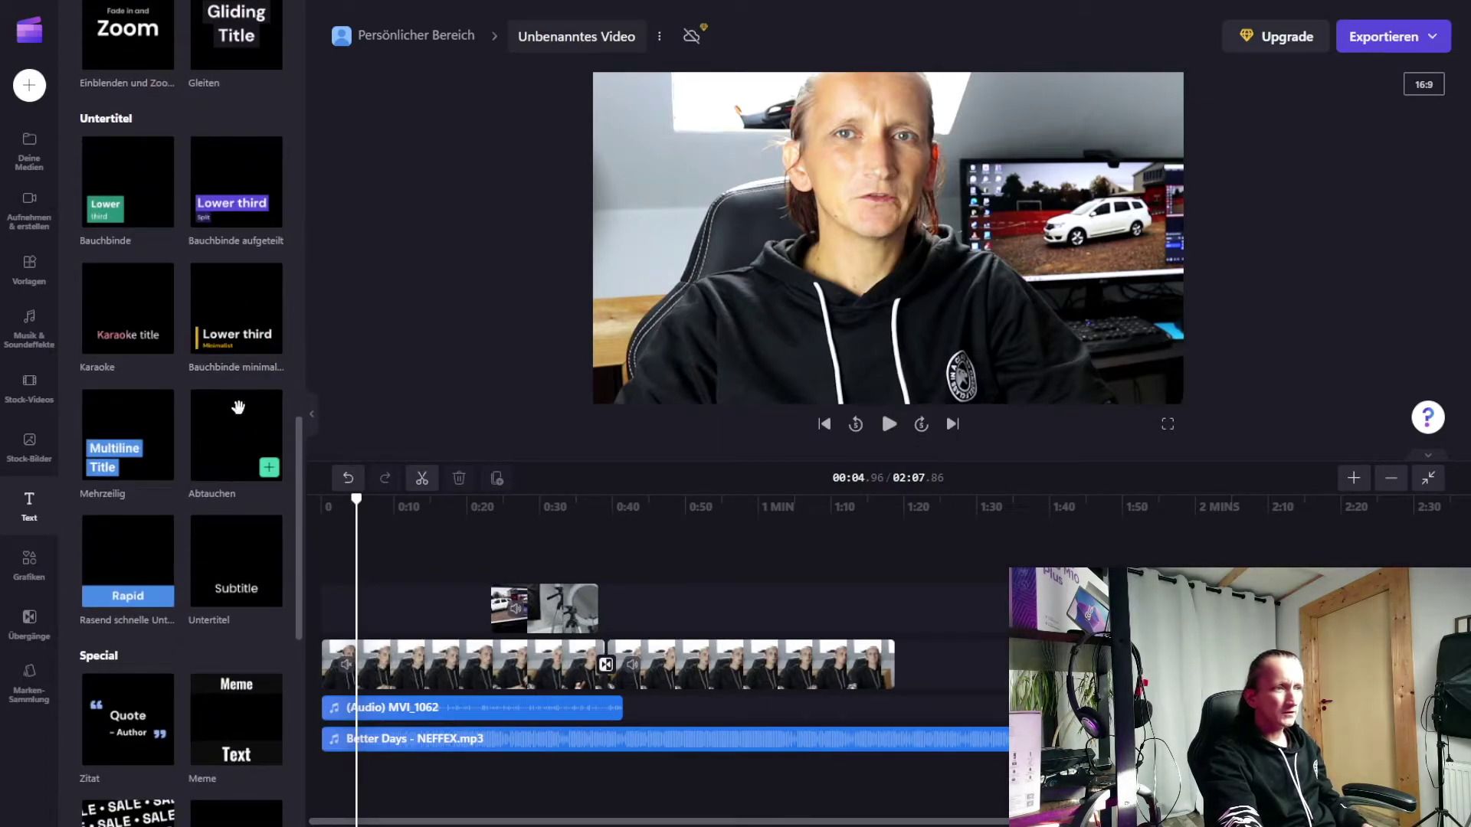
scroll(246, 411, "down", 2)
scroll(208, 395, "up", 4)
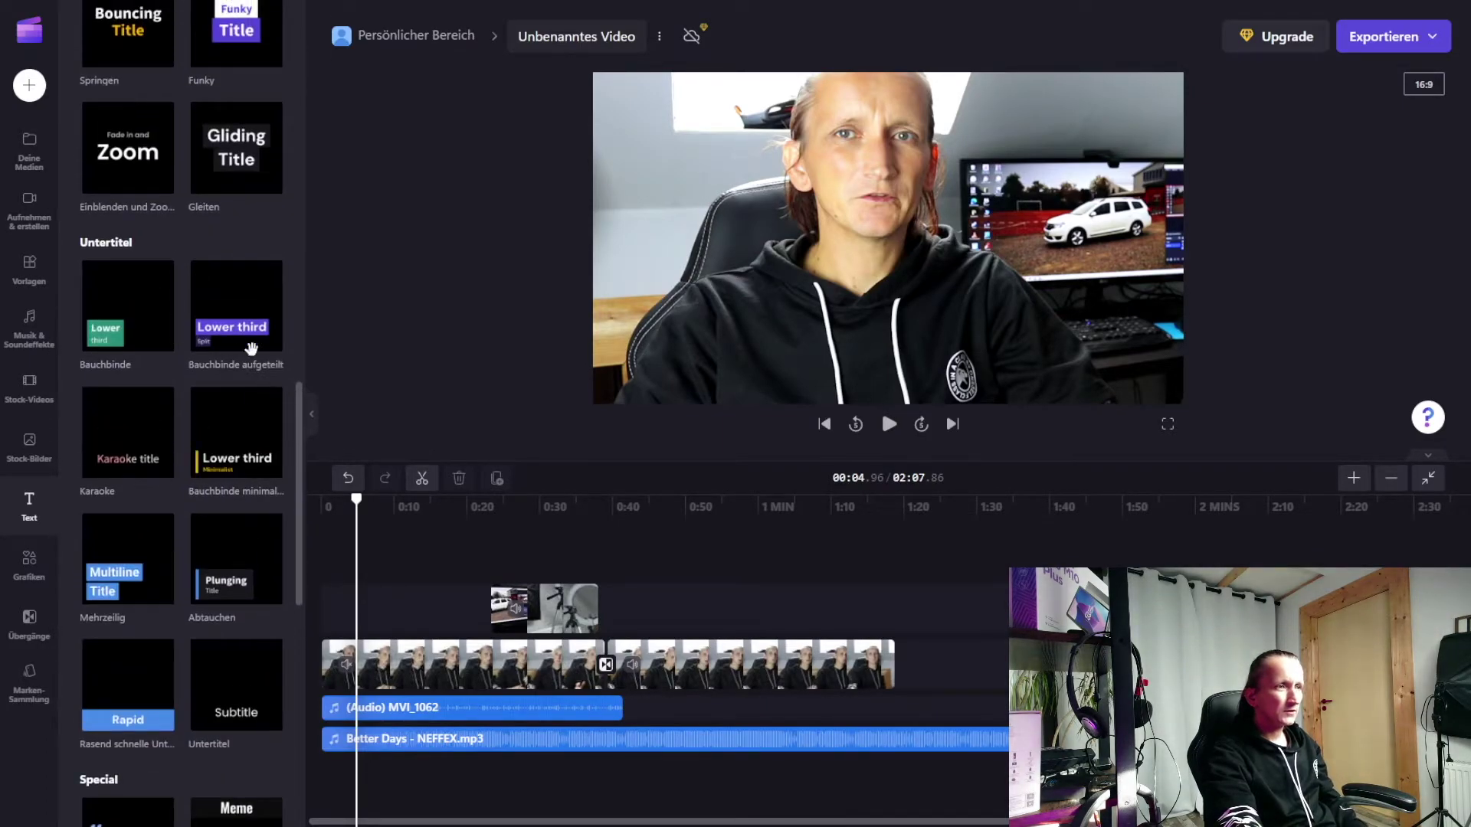
scroll(107, 337, "up", 2)
left_click_drag(111, 421, 345, 571)
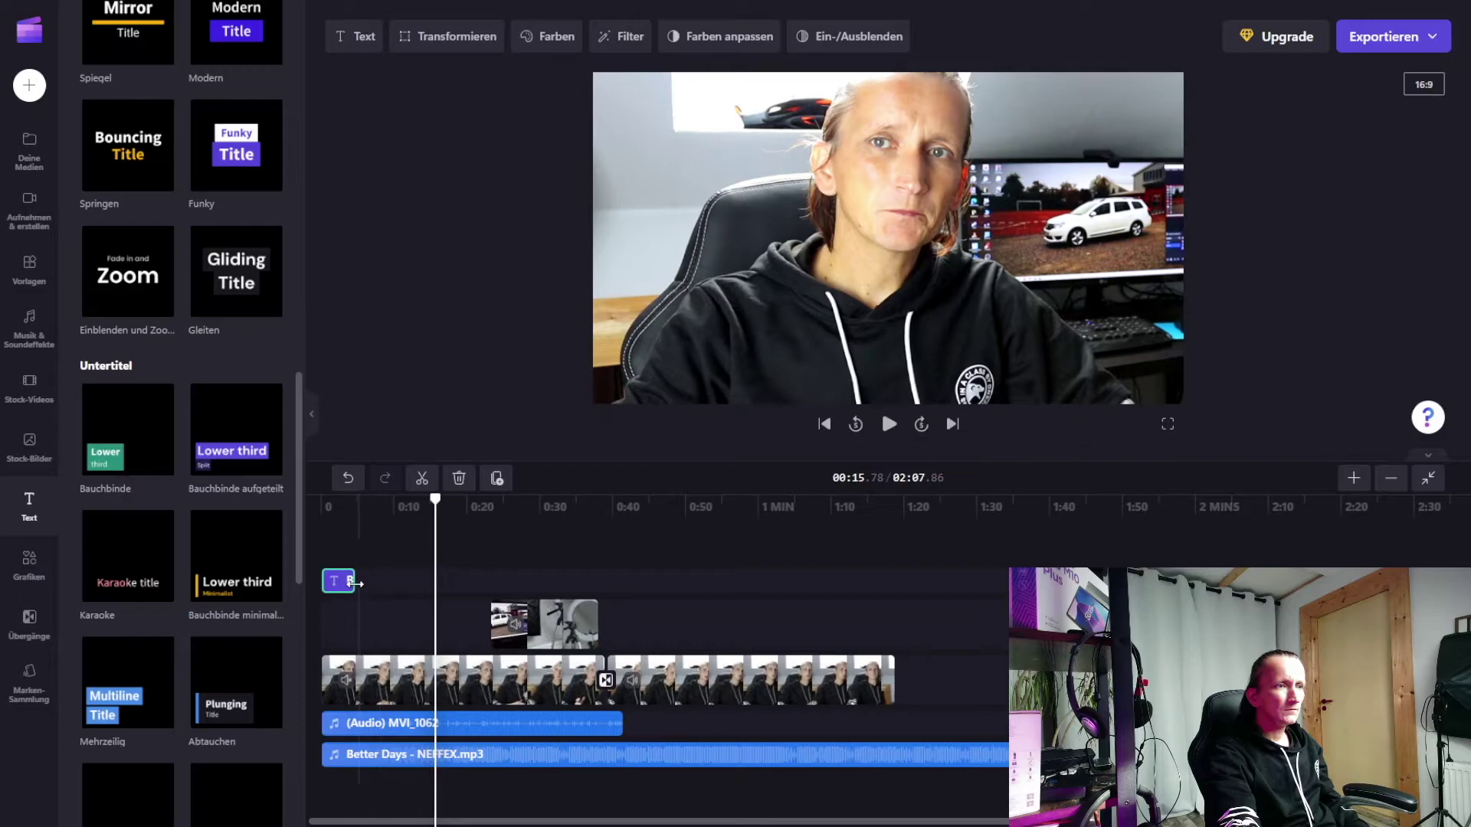
left_click_drag(387, 588, 670, 581)
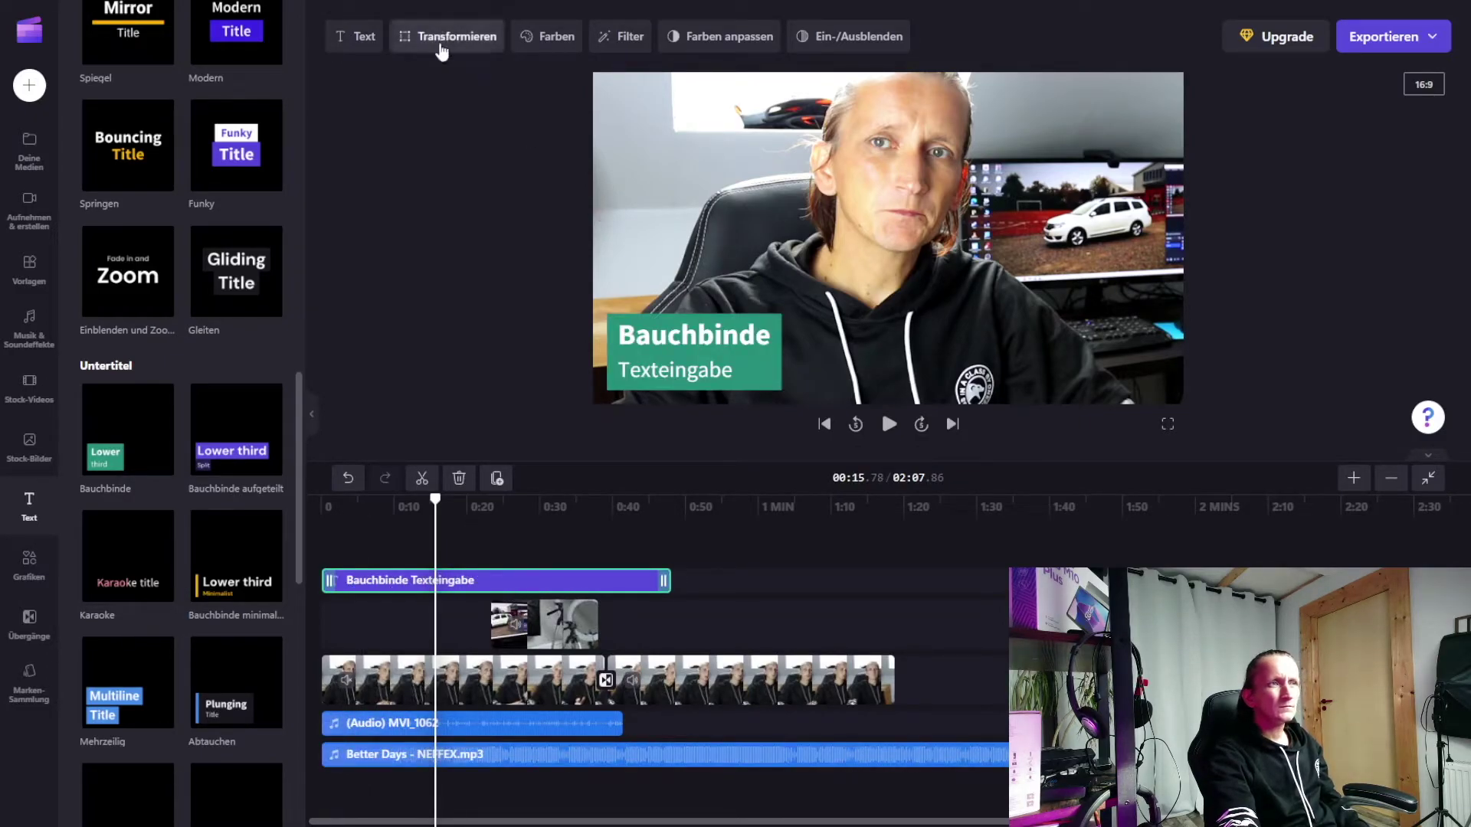
Replace the Bauchbinde title's text with "Dies ist ein" on the first line and "Test" on the second.
left_click(364, 40)
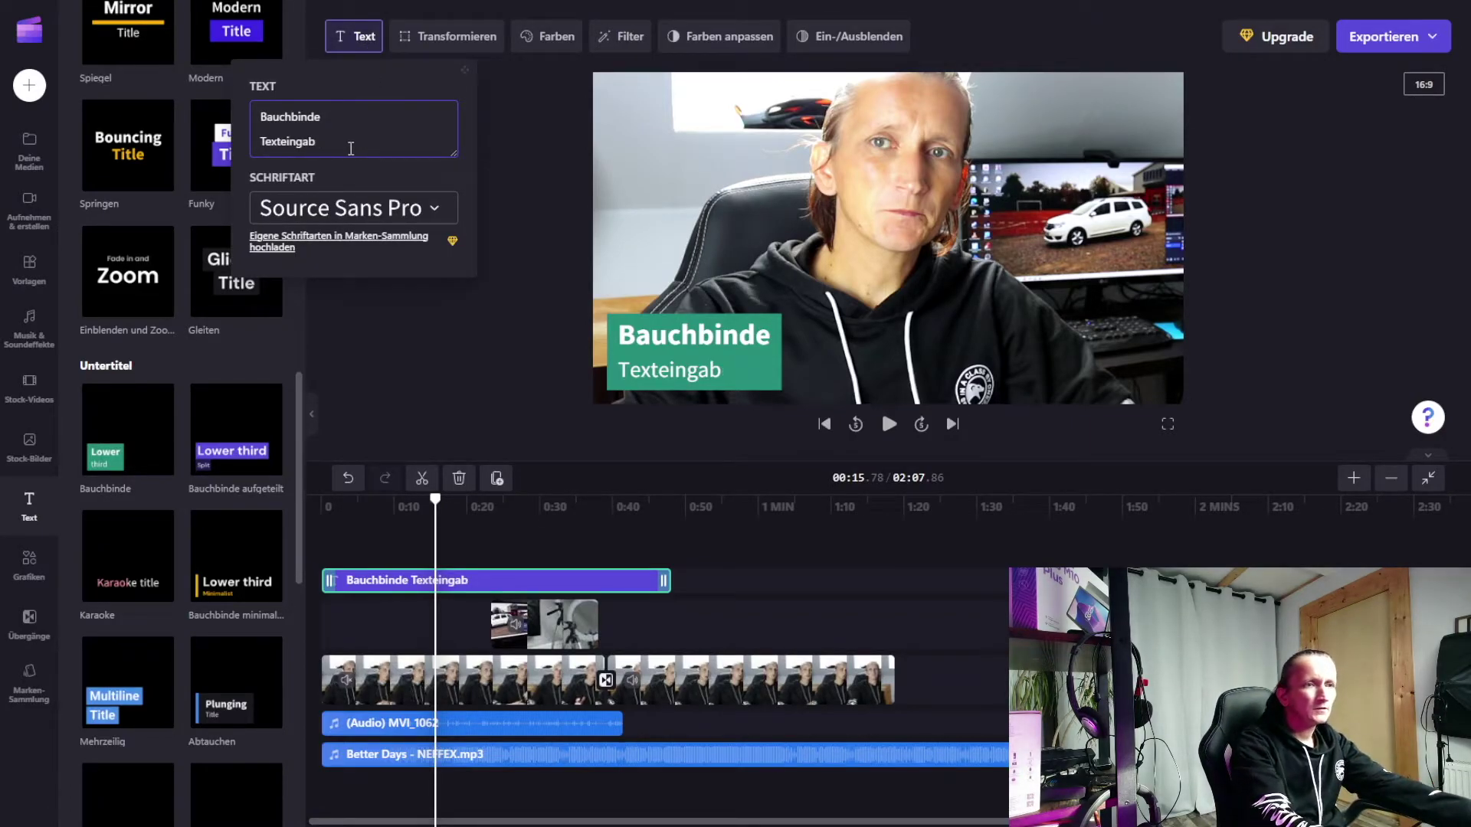
key("BackSpace")
key("BackSpace")
key("BackSpace")
key("BackSpace")
key("BackSpace")
key("BackSpace")
key("BackSpace")
key("BackSpace")
key("BackSpace")
key("BackSpace")
key("BackSpace")
key("BackSpace")
key("BackSpace")
key("BackSpace")
key("BackSpace")
key("BackSpace")
key("BackSpace")
key("BackSpace")
key("BackSpace")
key("BackSpace")
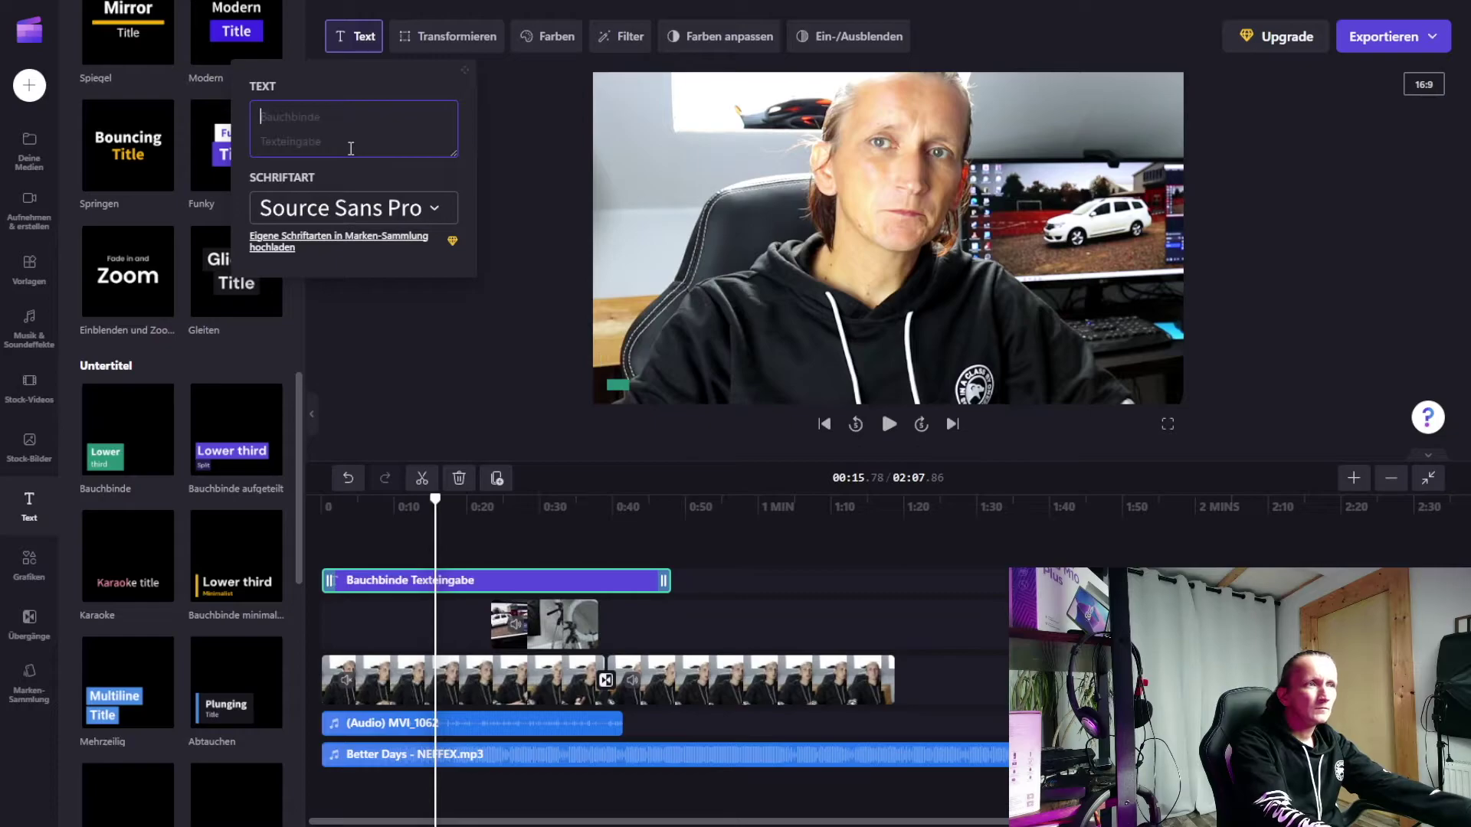
type("D")
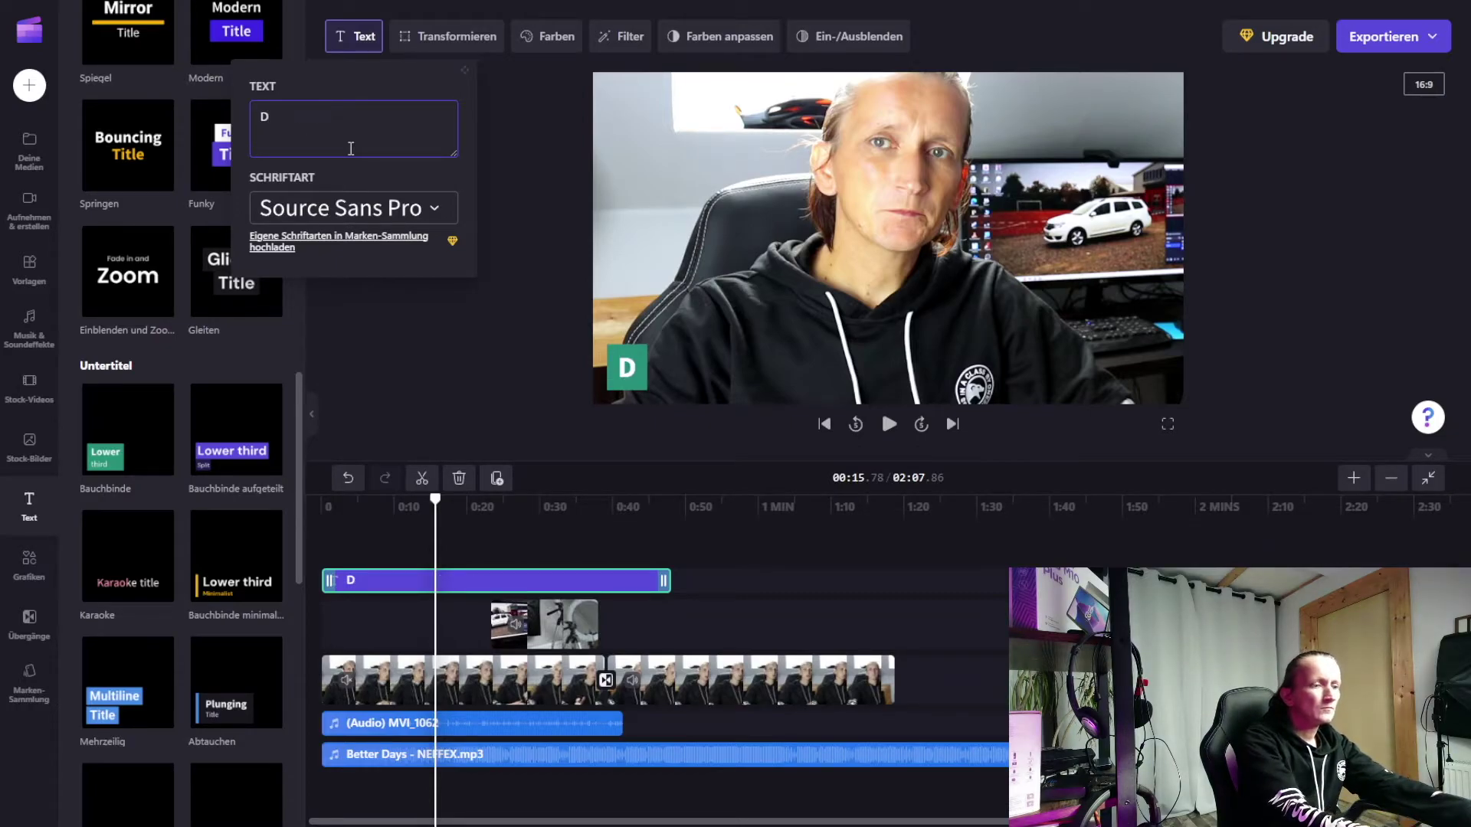
type("ies")
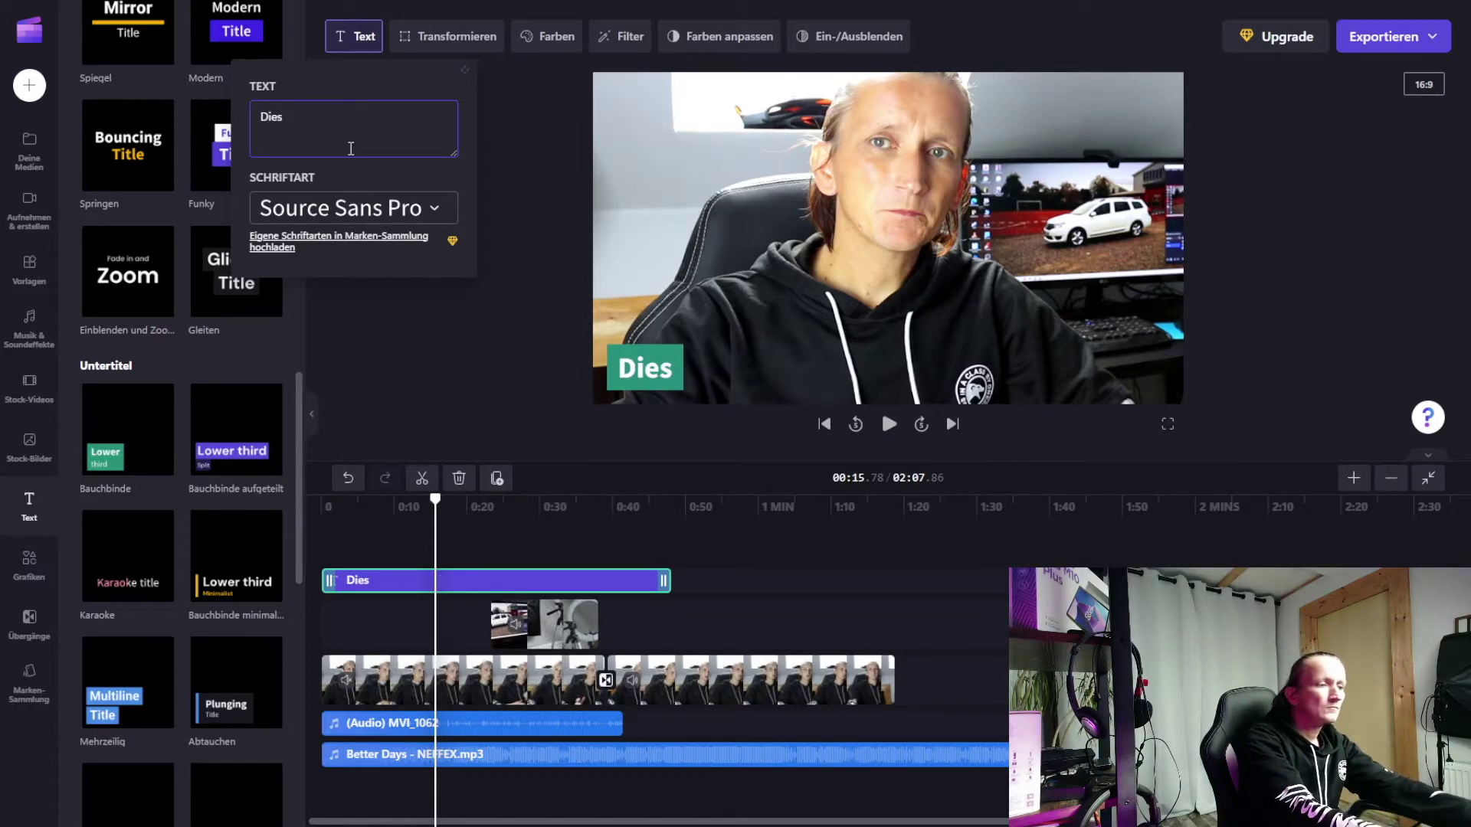
type(" ist eijn")
key("BackSpace")
key("BackSpace")
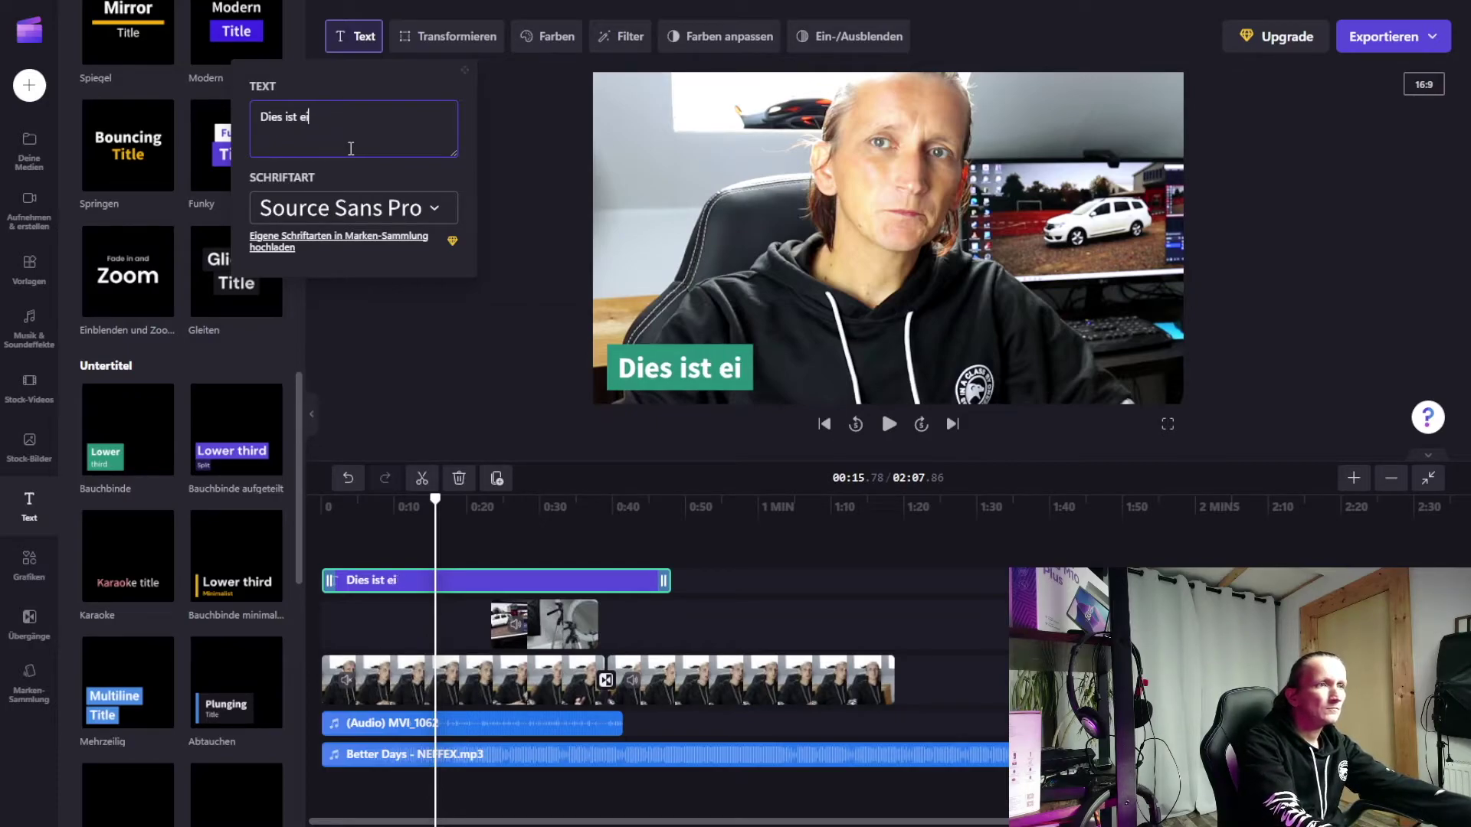
type("n")
key("Return")
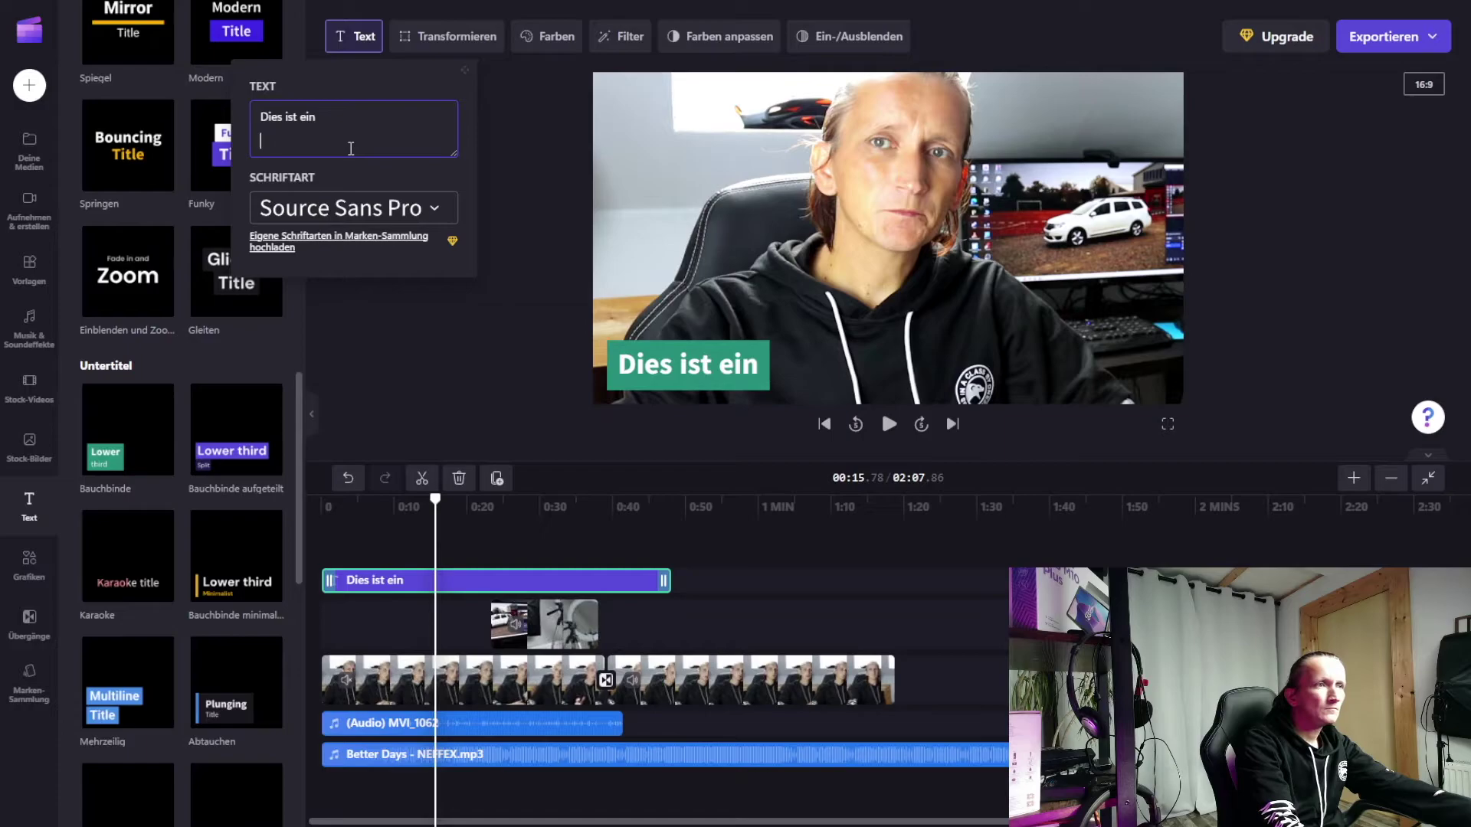
type("Tes")
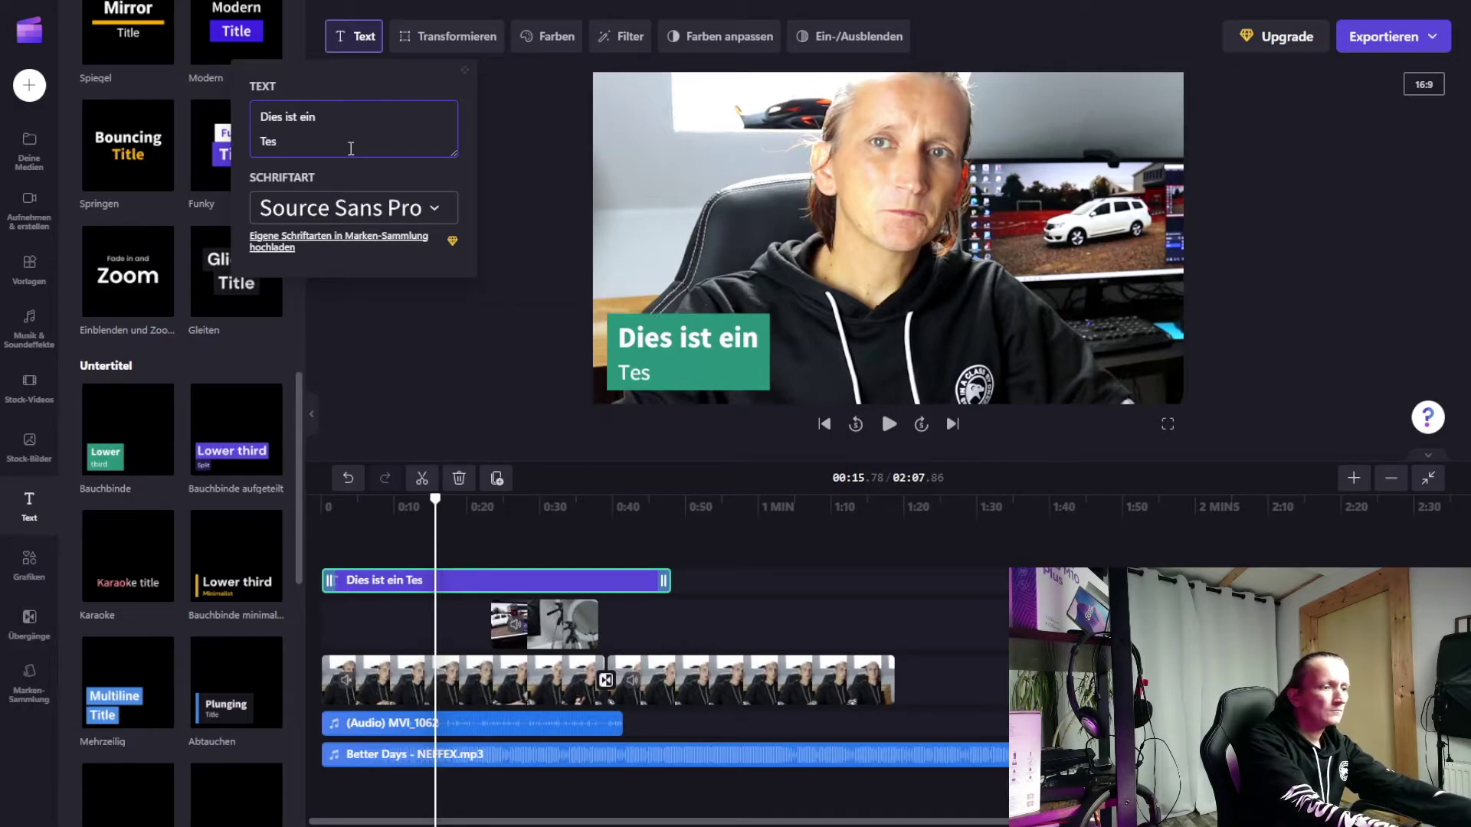
Move the title clip to start at about 11 seconds and preview its appearance from about 8 seconds.
left_click_drag(365, 580, 444, 580)
left_click_drag(433, 498, 378, 498)
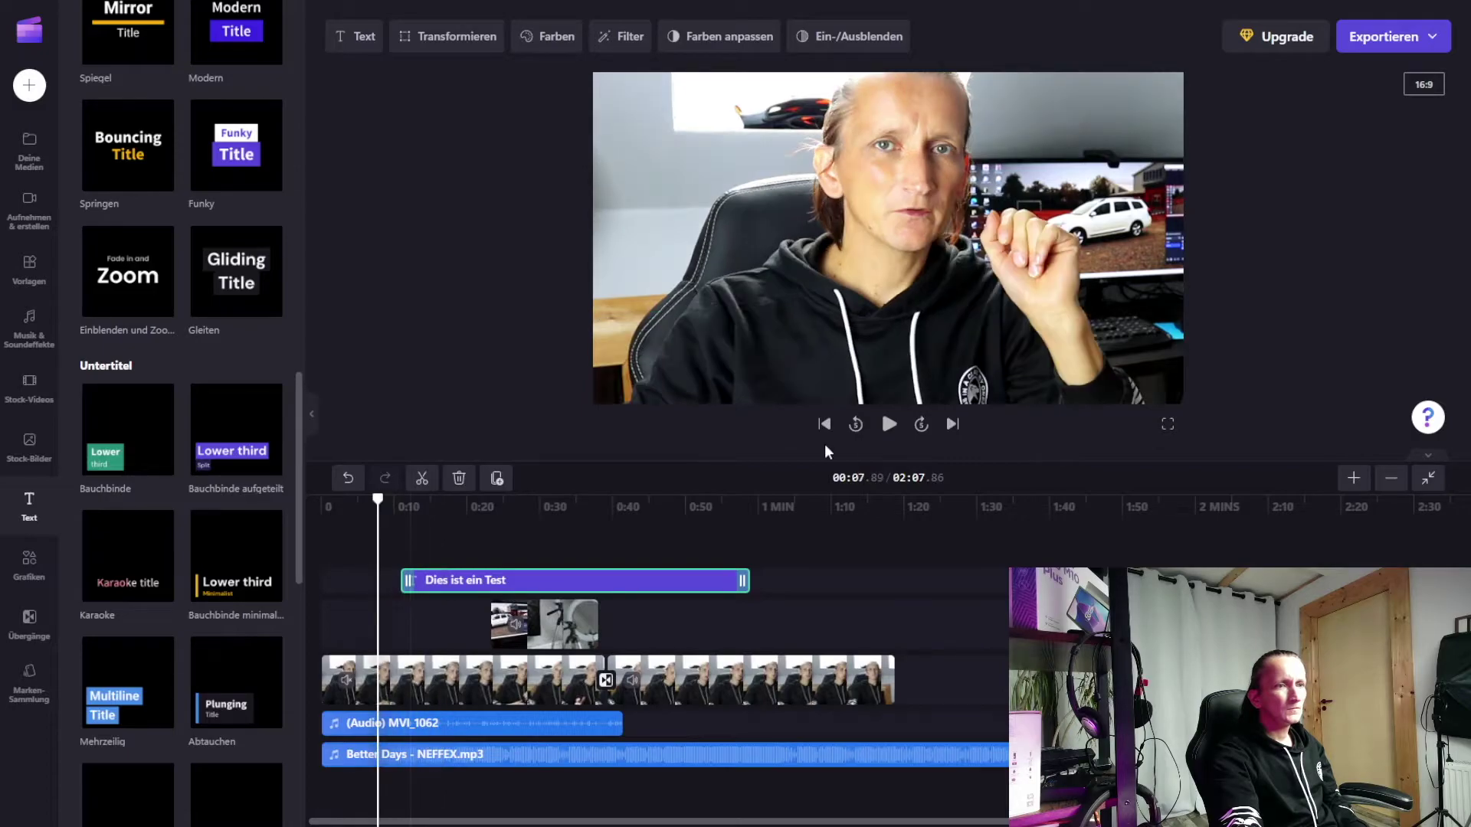
left_click(890, 426)
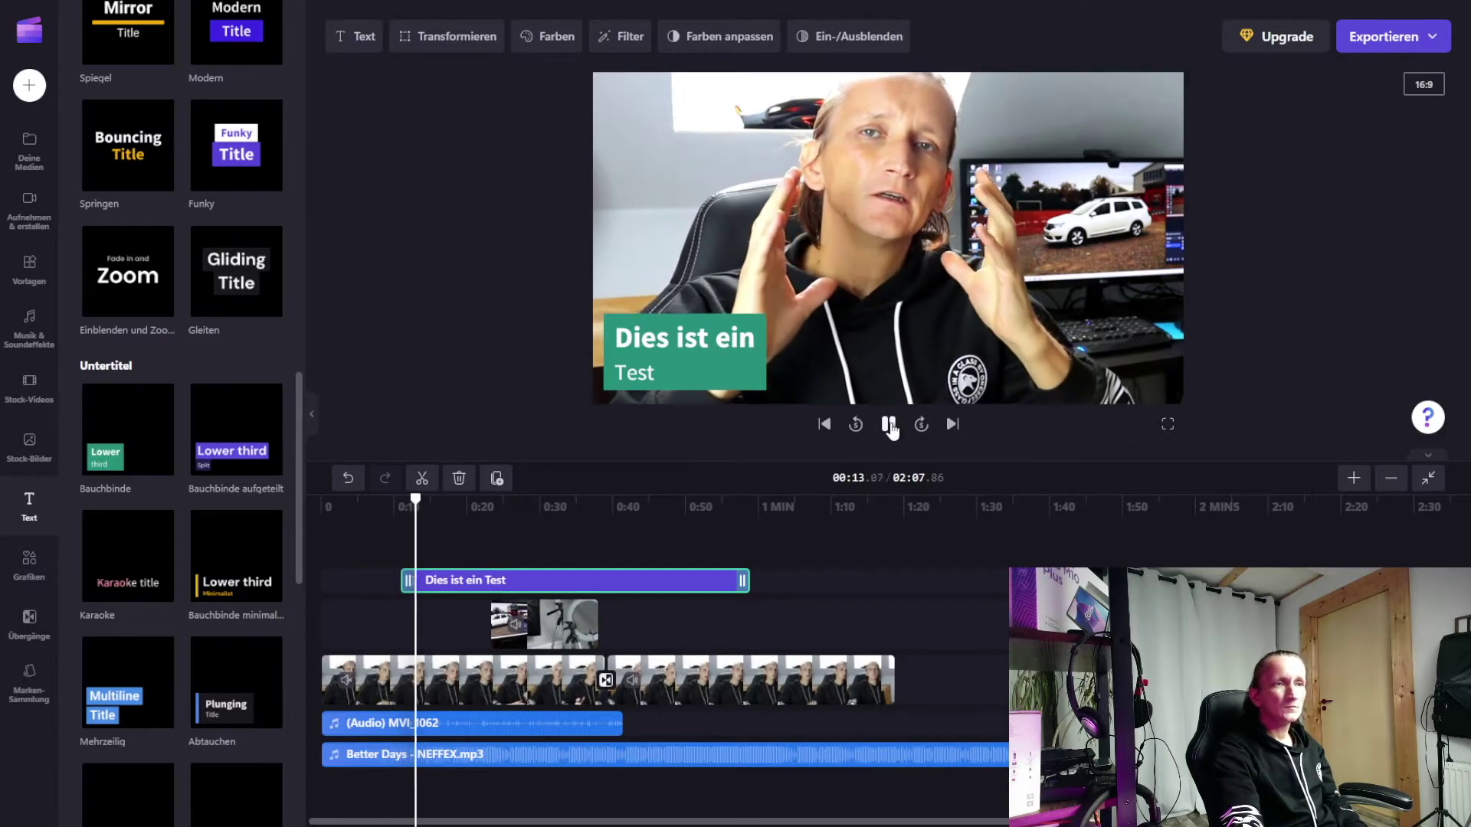
left_click(890, 426)
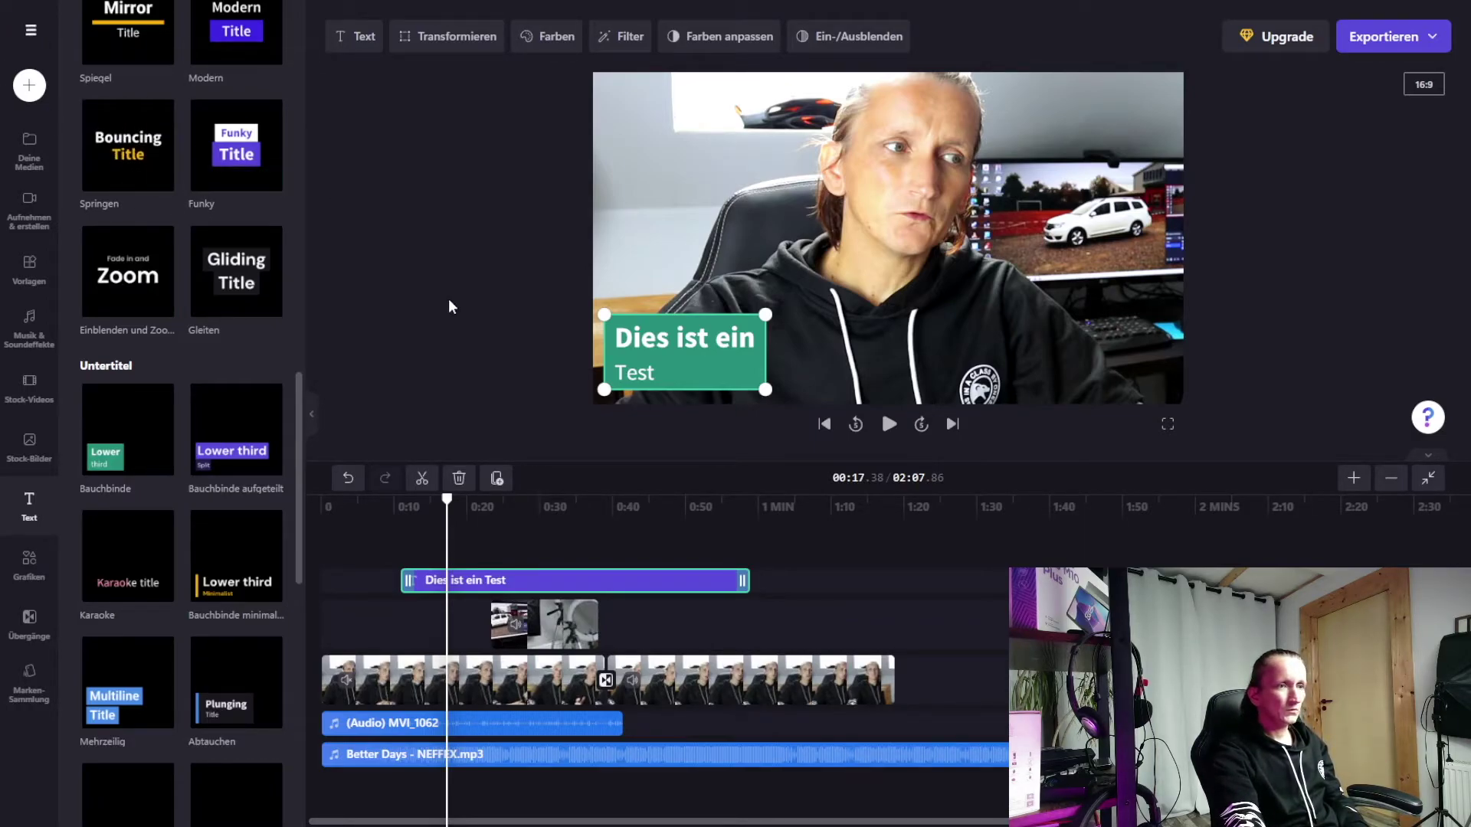
Split the Better Days music at about 1:20, just past the end of the footage, and delete the remainder.
left_click_drag(484, 512, 904, 517)
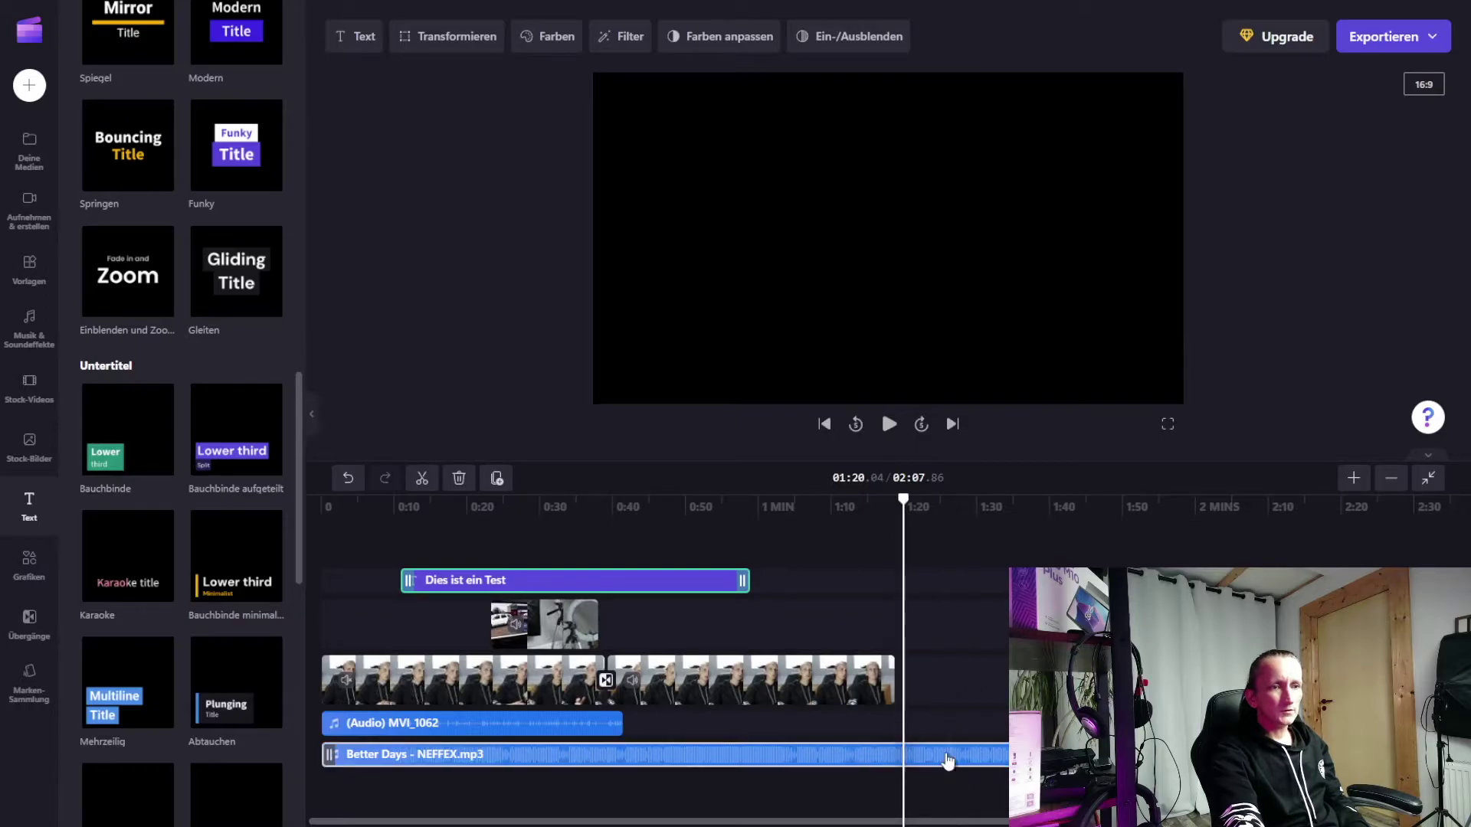
left_click(948, 759)
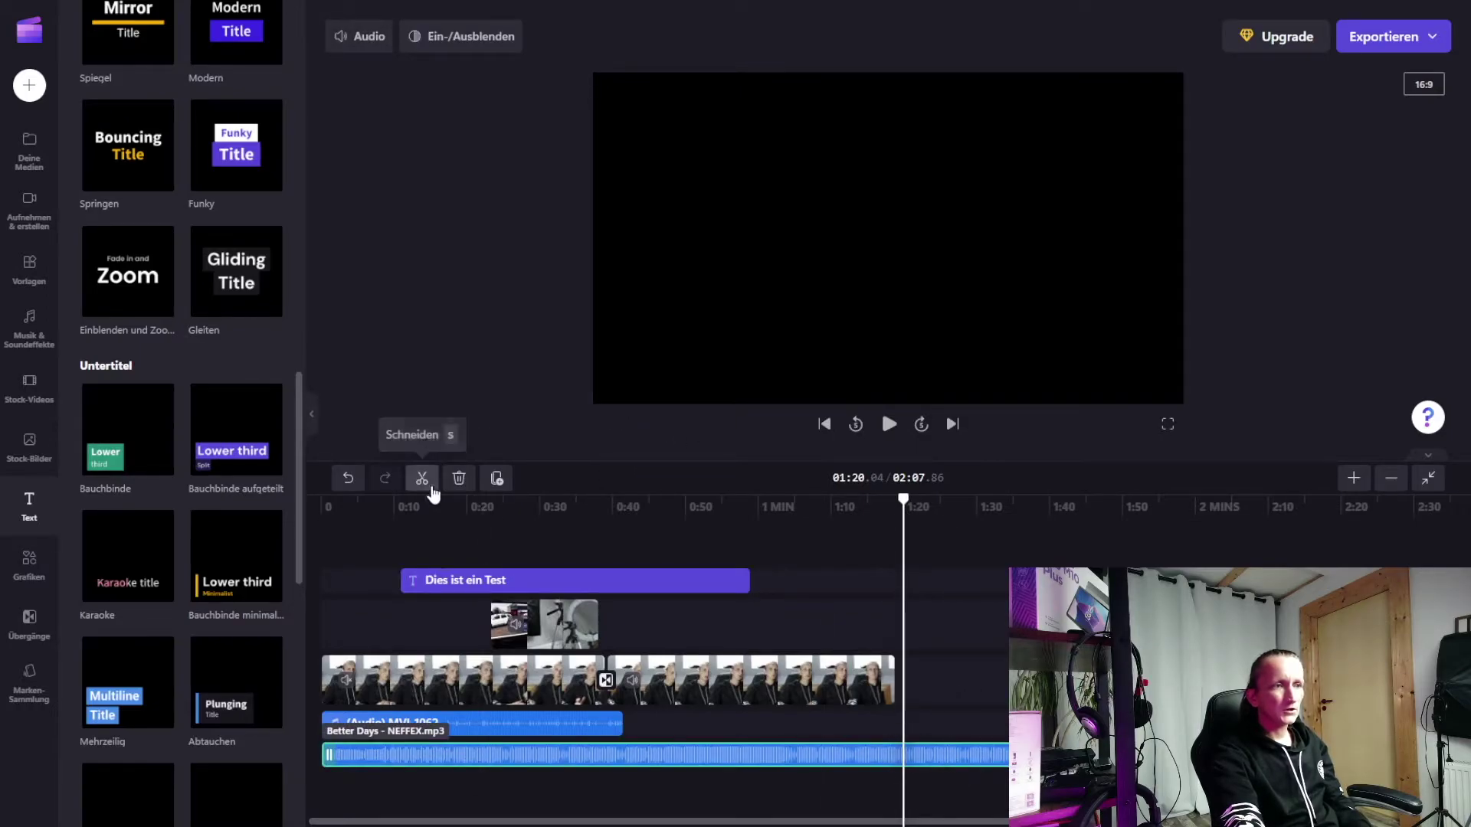
left_click(421, 477)
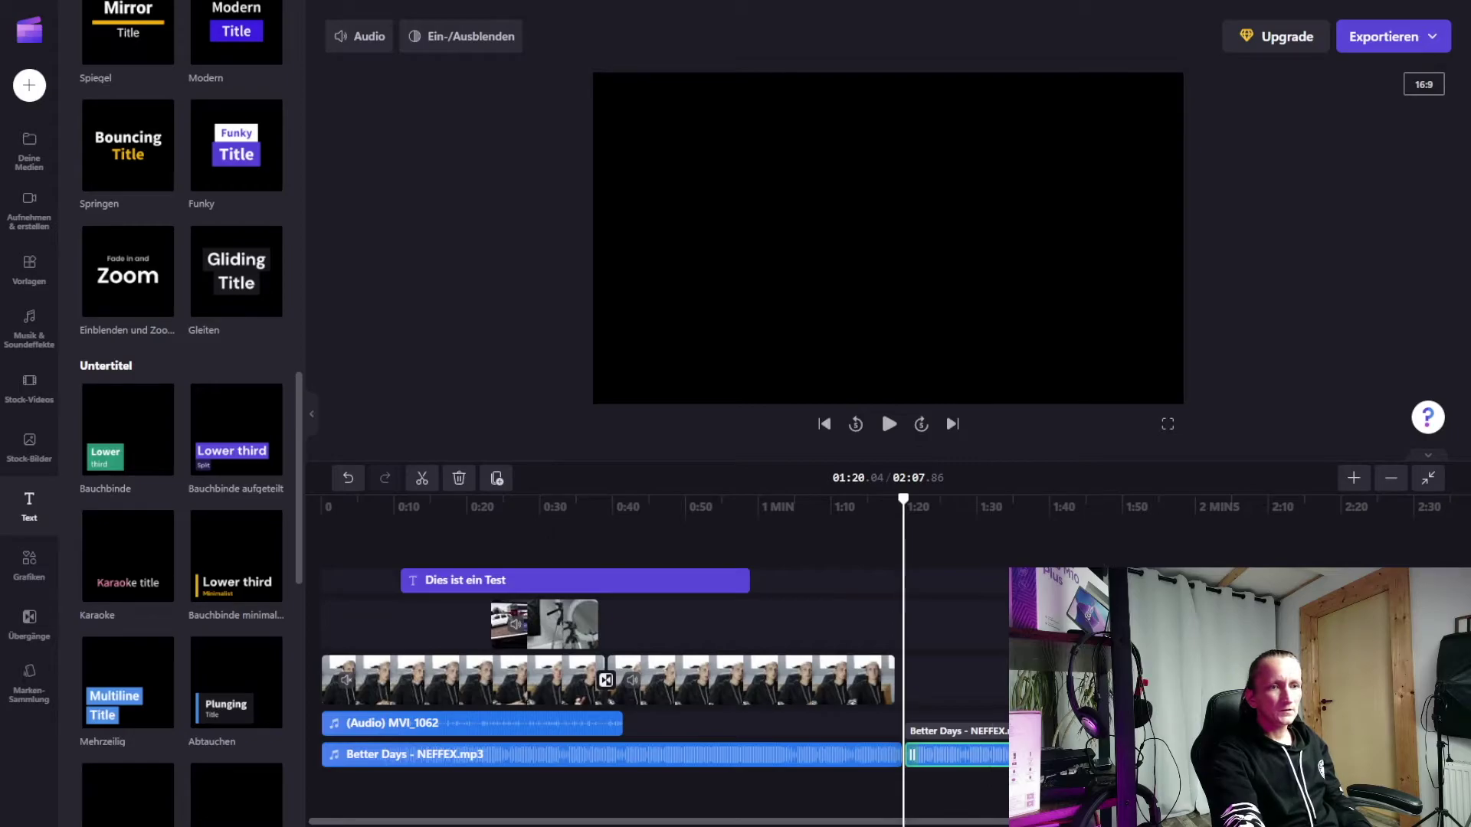
key("Delete")
Set a 2.0-second fade-out on the remaining Better Days music clip.
left_click(893, 755)
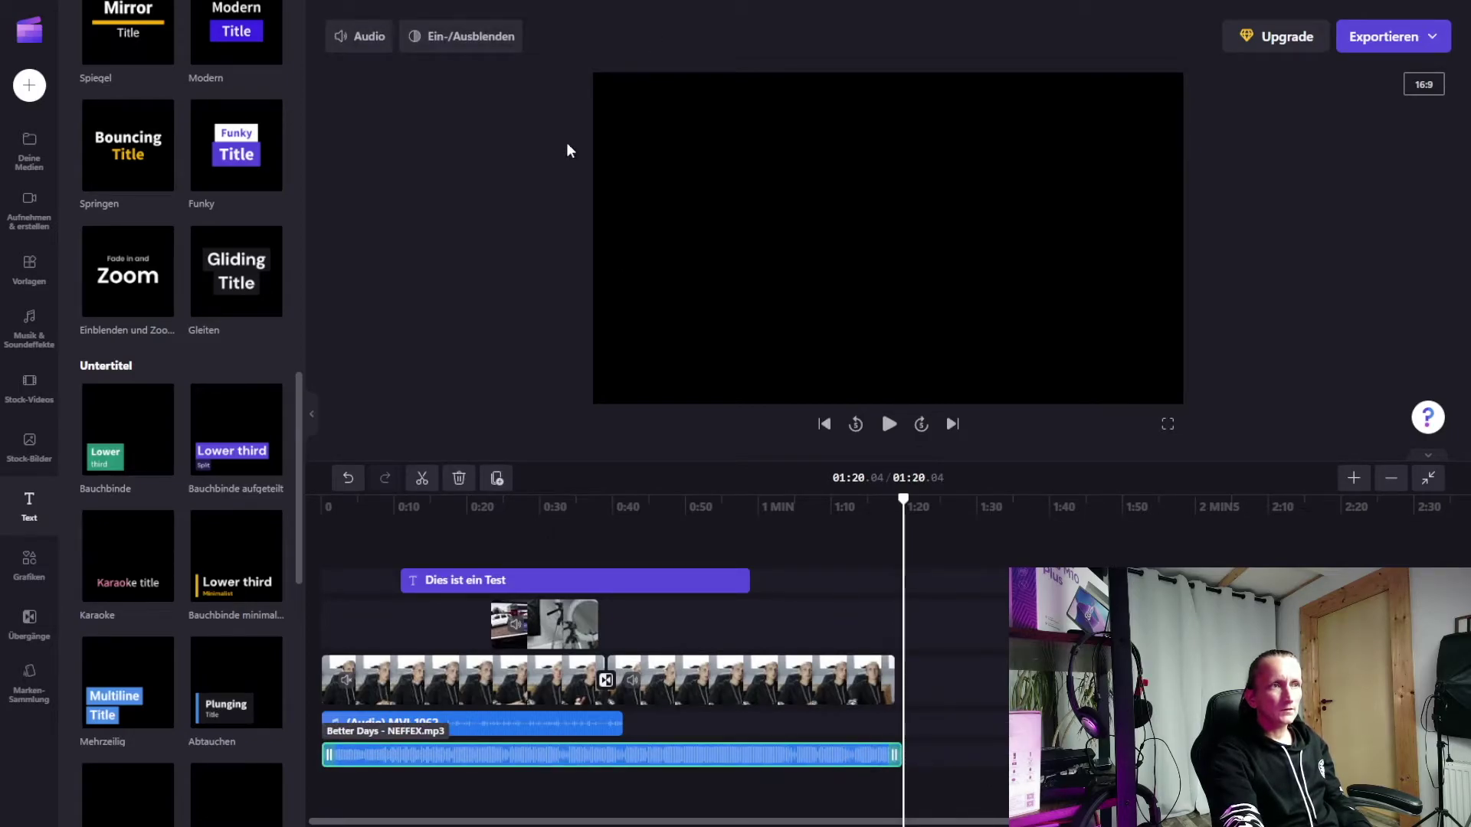
left_click(433, 39)
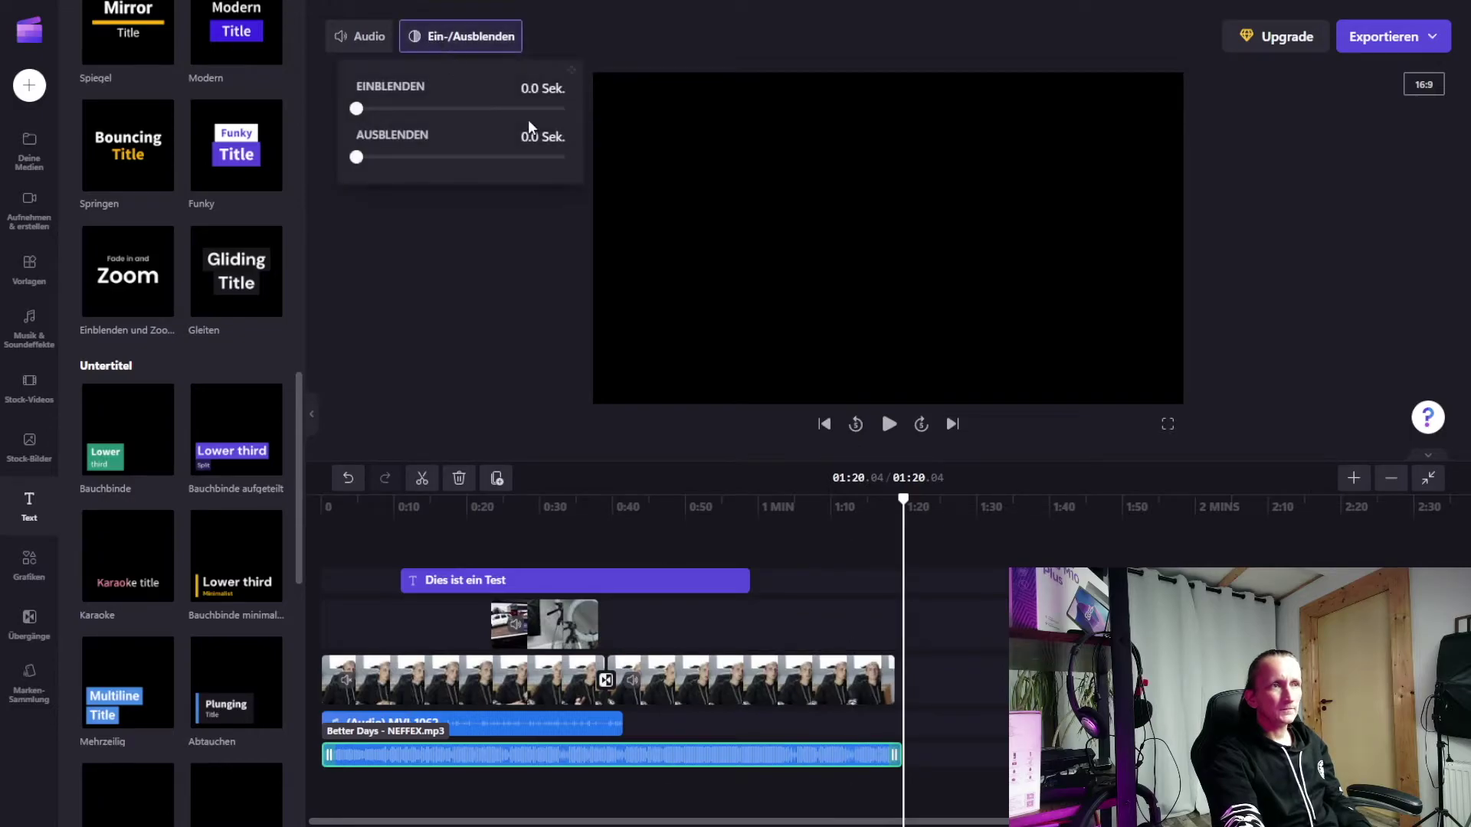
left_click_drag(377, 157, 549, 177)
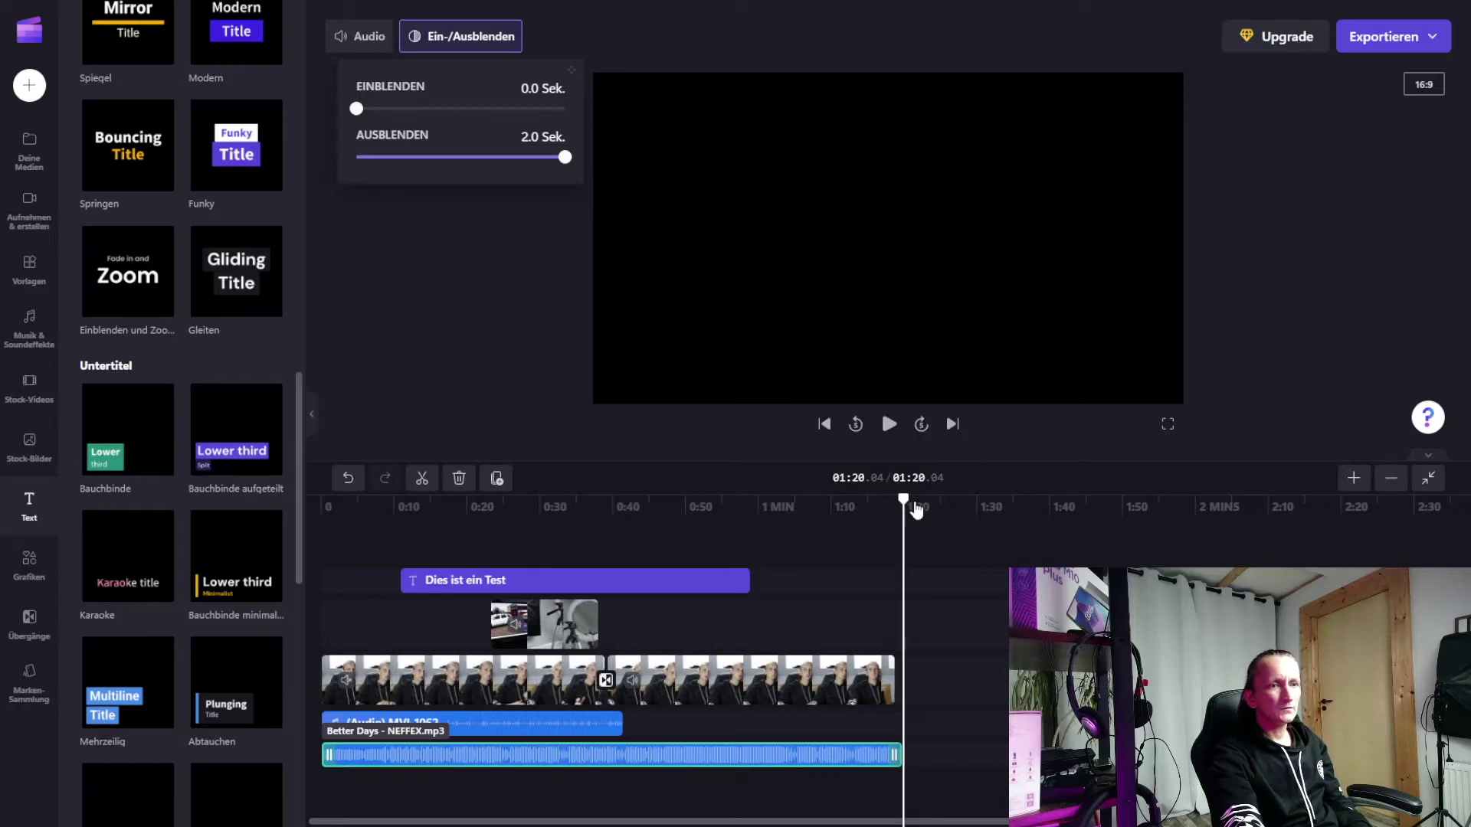
Return the playhead to about 2 seconds and export the video in 1080p quality.
left_click_drag(905, 498, 335, 498)
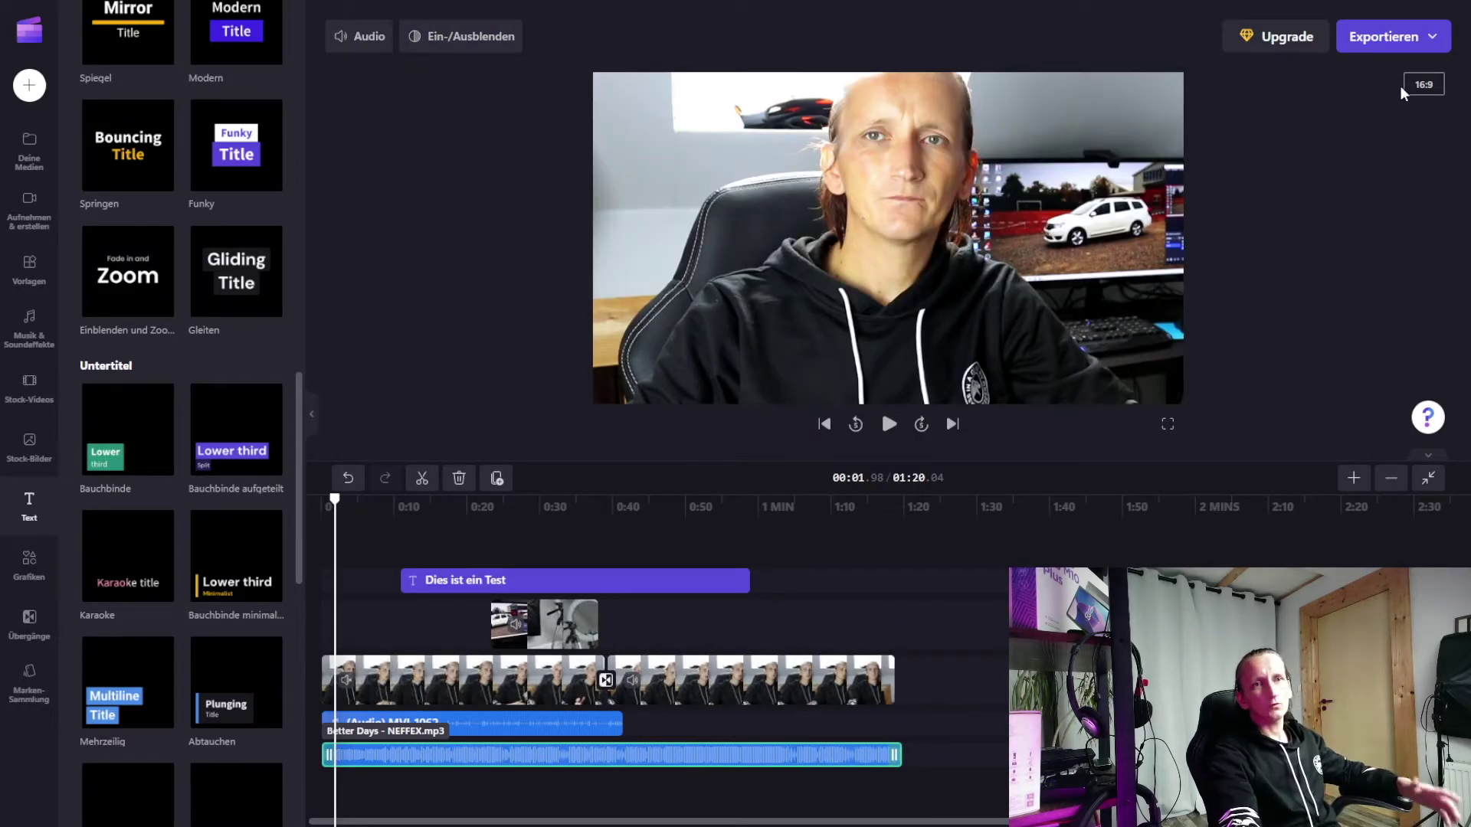
left_click(1394, 31)
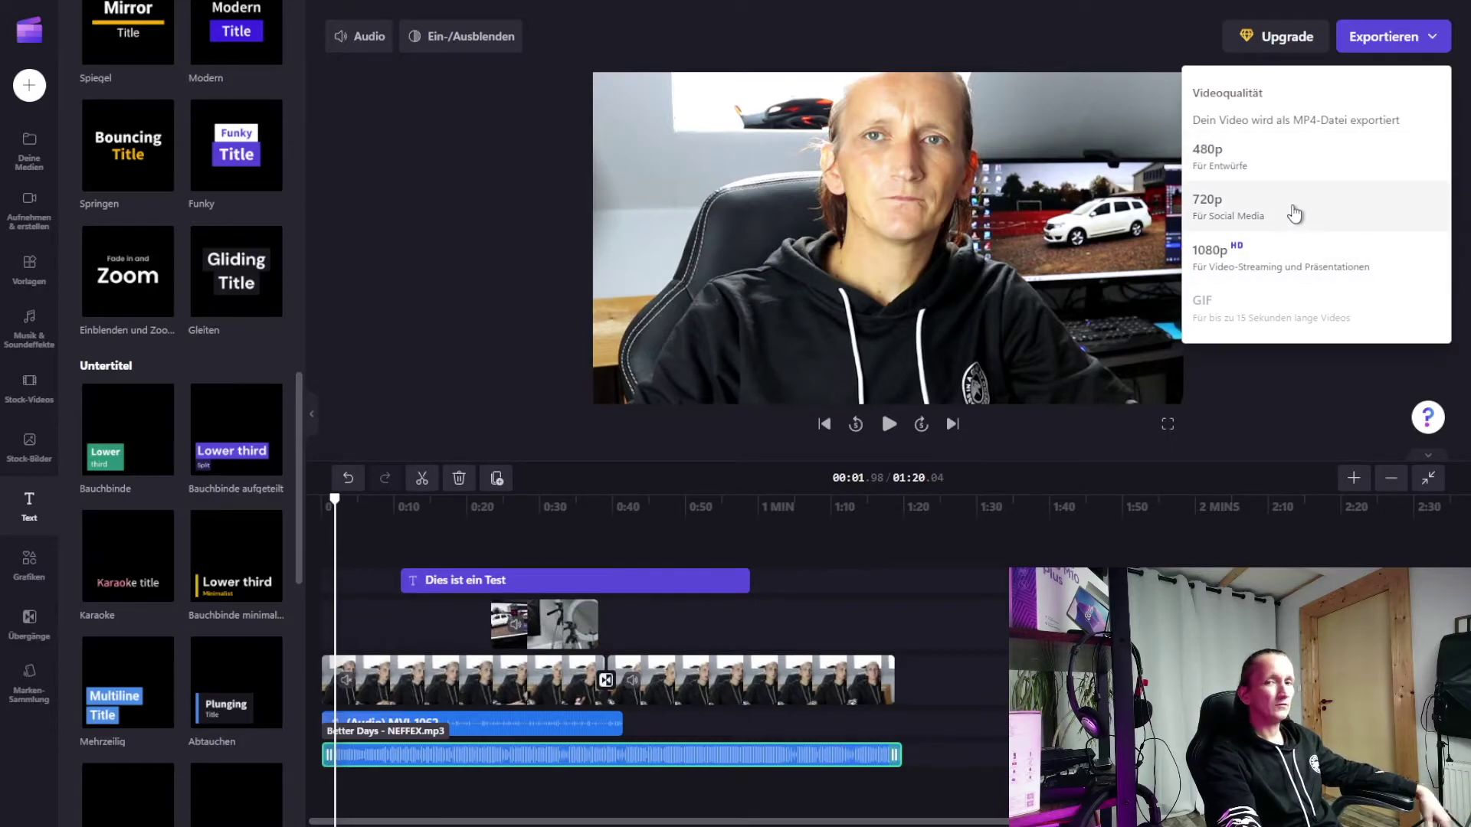
left_click(1251, 260)
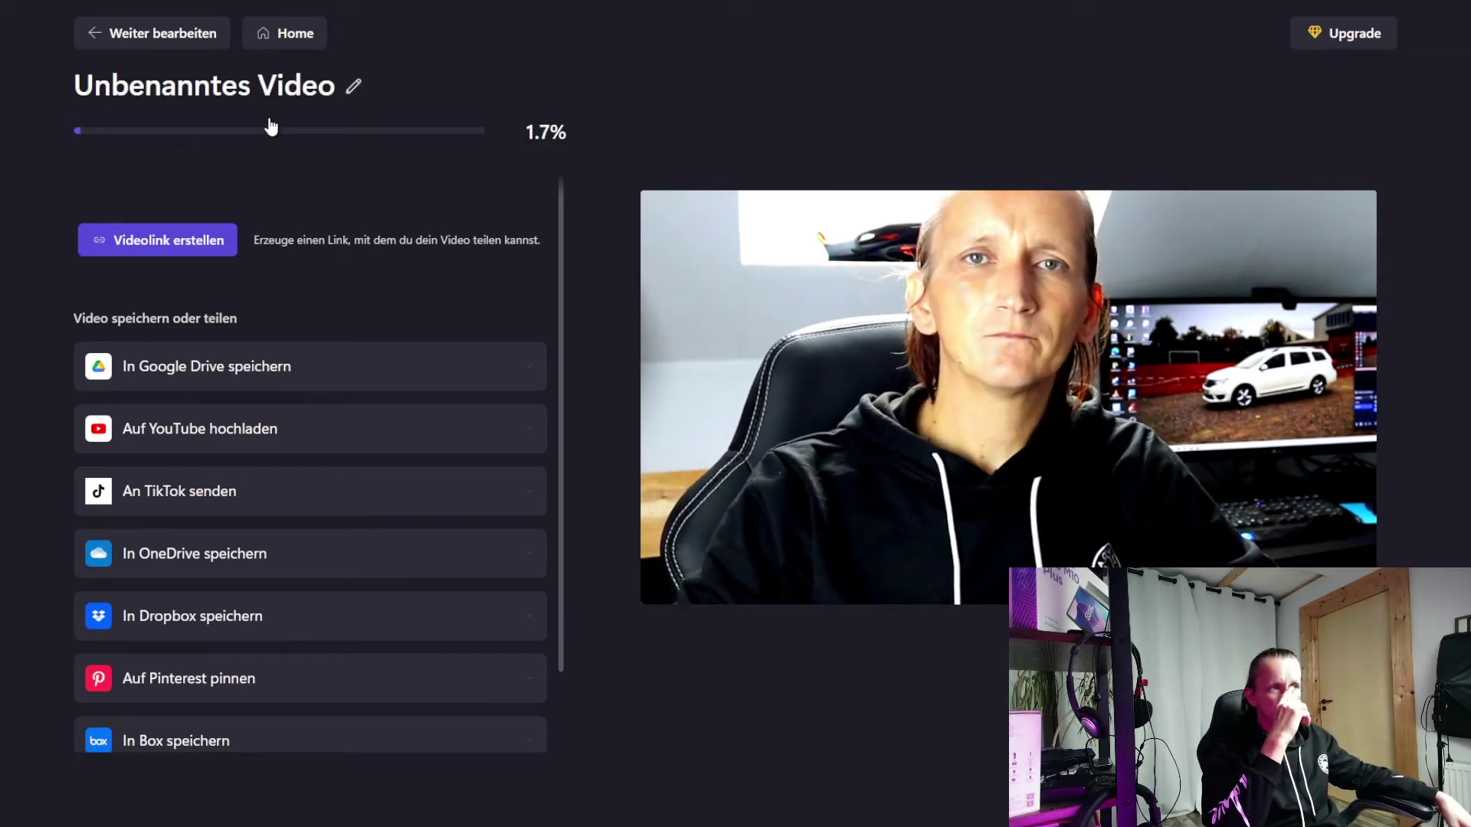
Rename the exporting video as TestVideo.
left_click(354, 89)
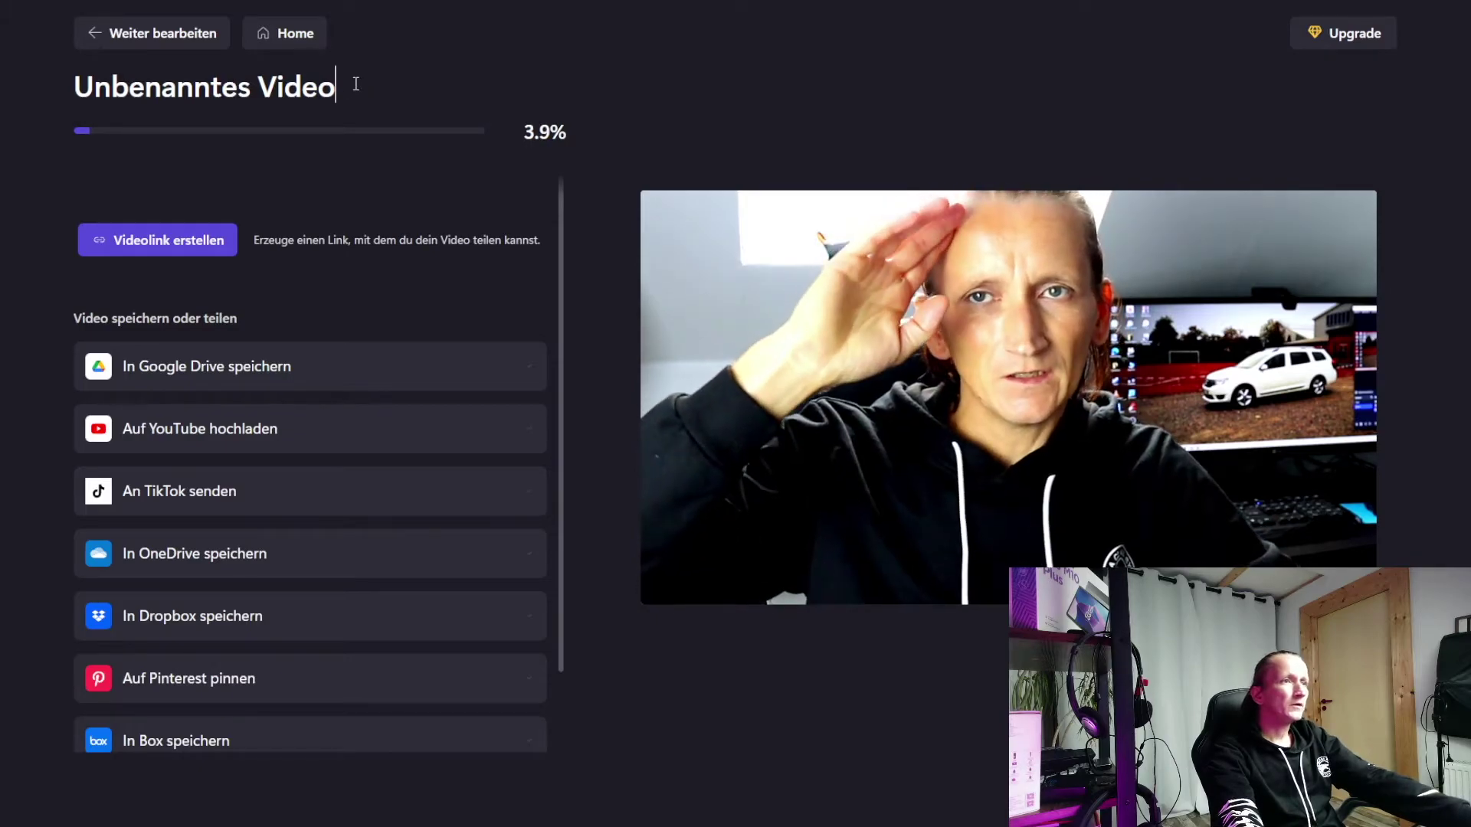
key("BackSpace")
key("BackSpace")
key("BackSpace")
key("BackSpace")
key("BackSpace")
key("BackSpace")
key("BackSpace")
key("BackSpace")
key("BackSpace")
key("BackSpace")
key("BackSpace")
key("BackSpace")
key("BackSpace")
key("BackSpace")
key("BackSpace")
key("BackSpace")
key("BackSpace")
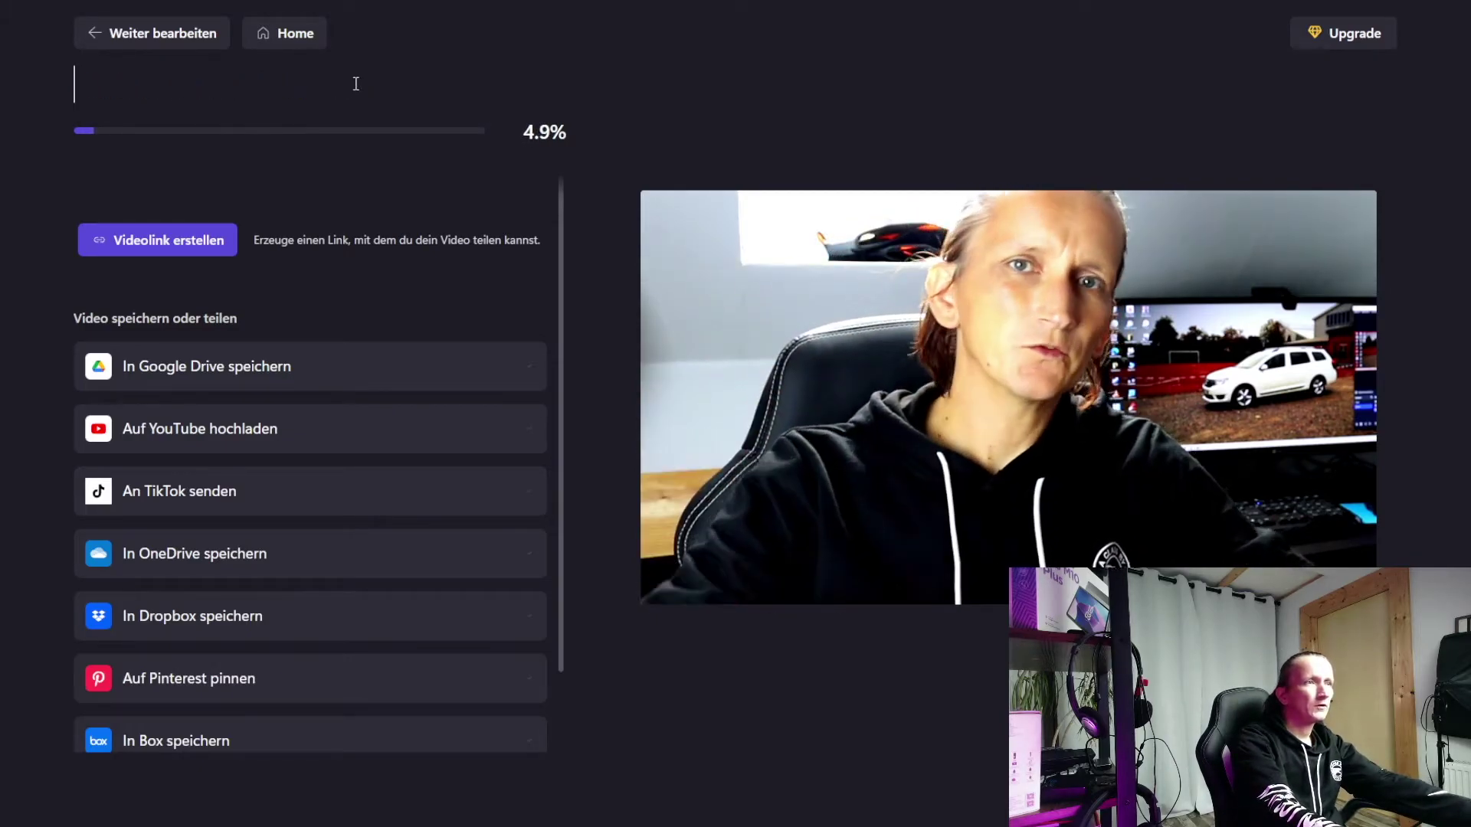
type("TestVideo")
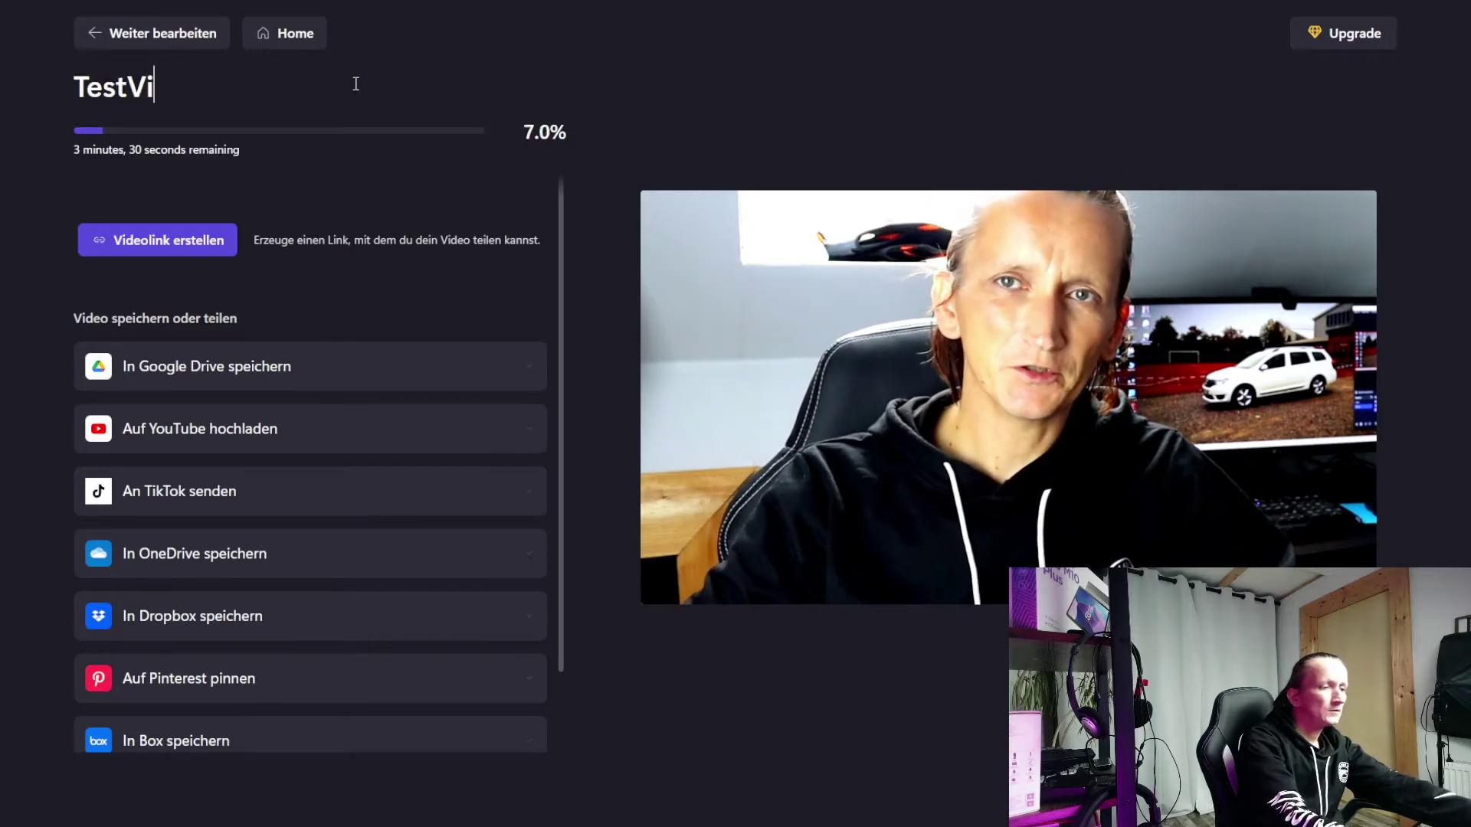
left_click(348, 182)
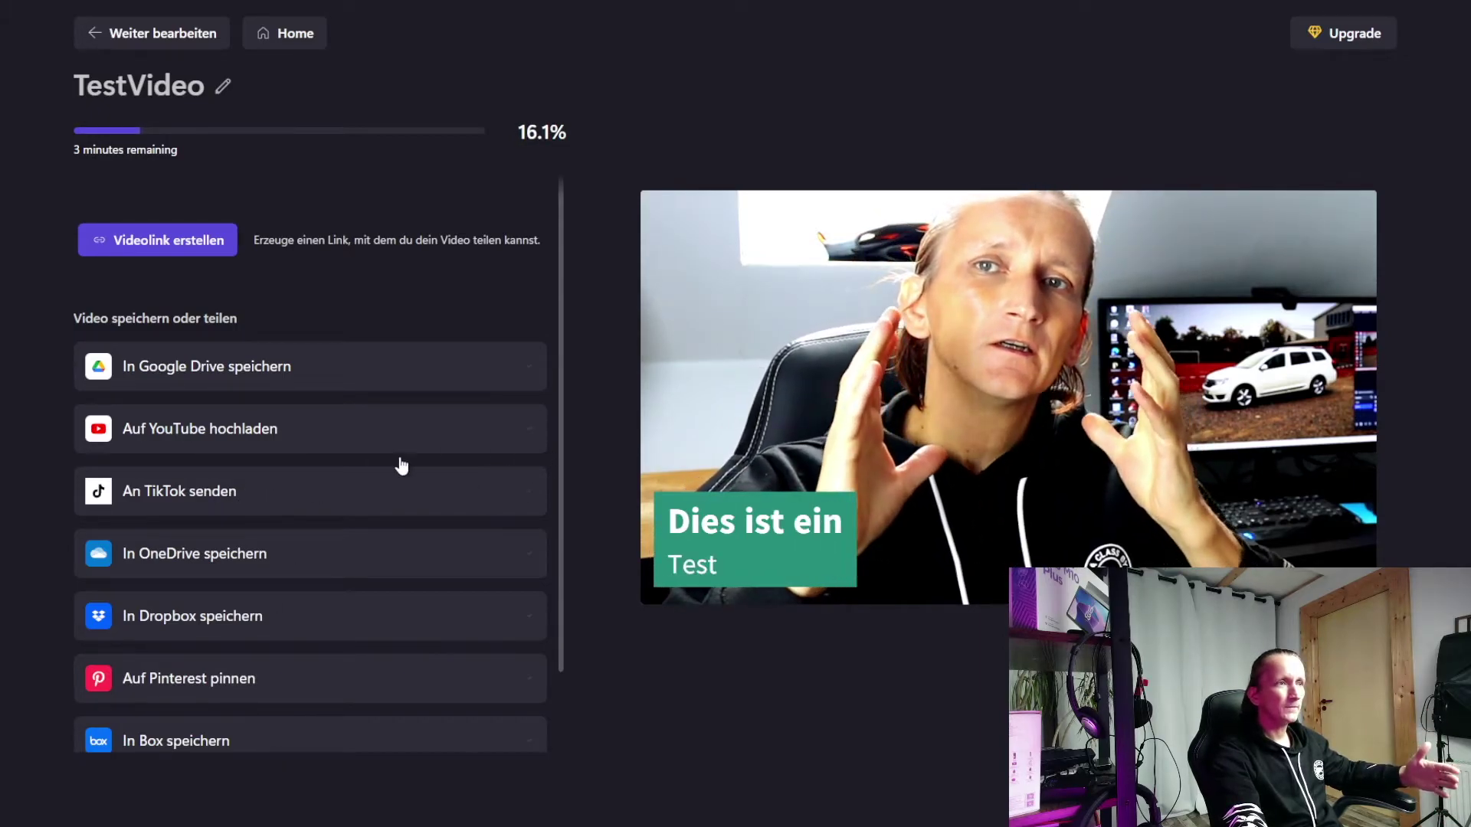
Leave the export page for the home page and inspect the options offered for the TestVideo project.
scroll(444, 260, "down", 2)
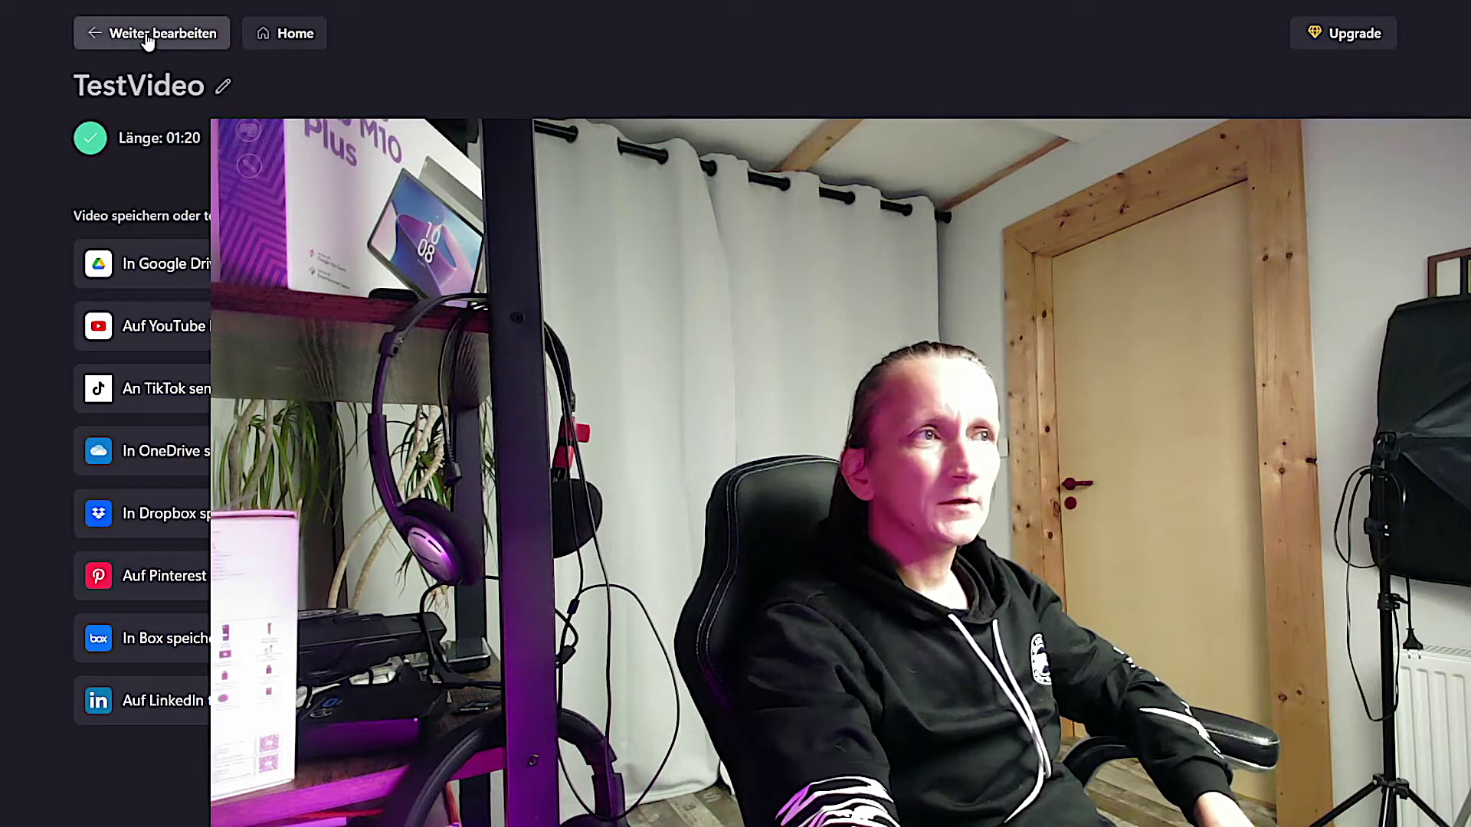
left_click(148, 39)
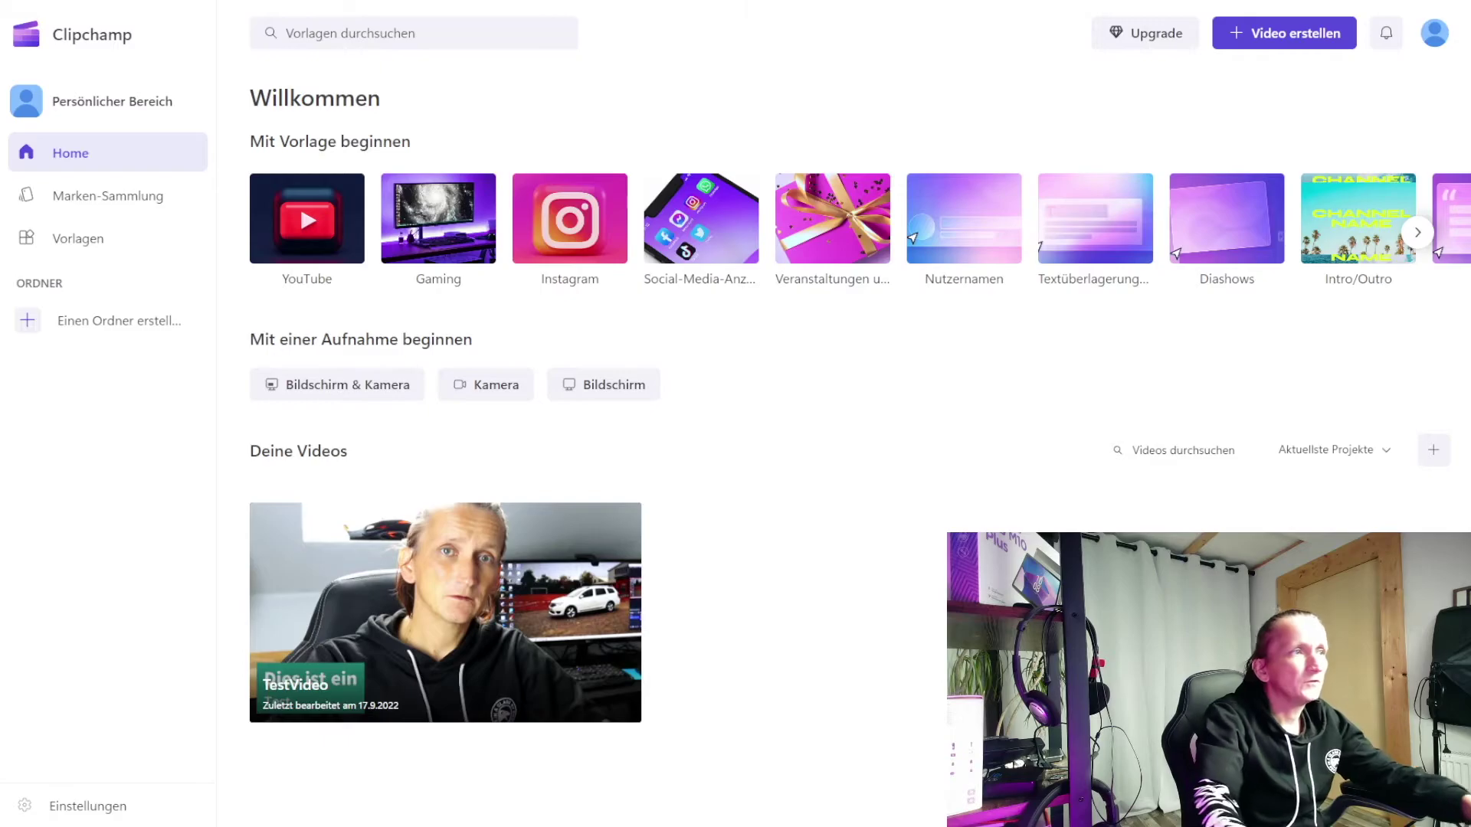
mouse_move(444, 613)
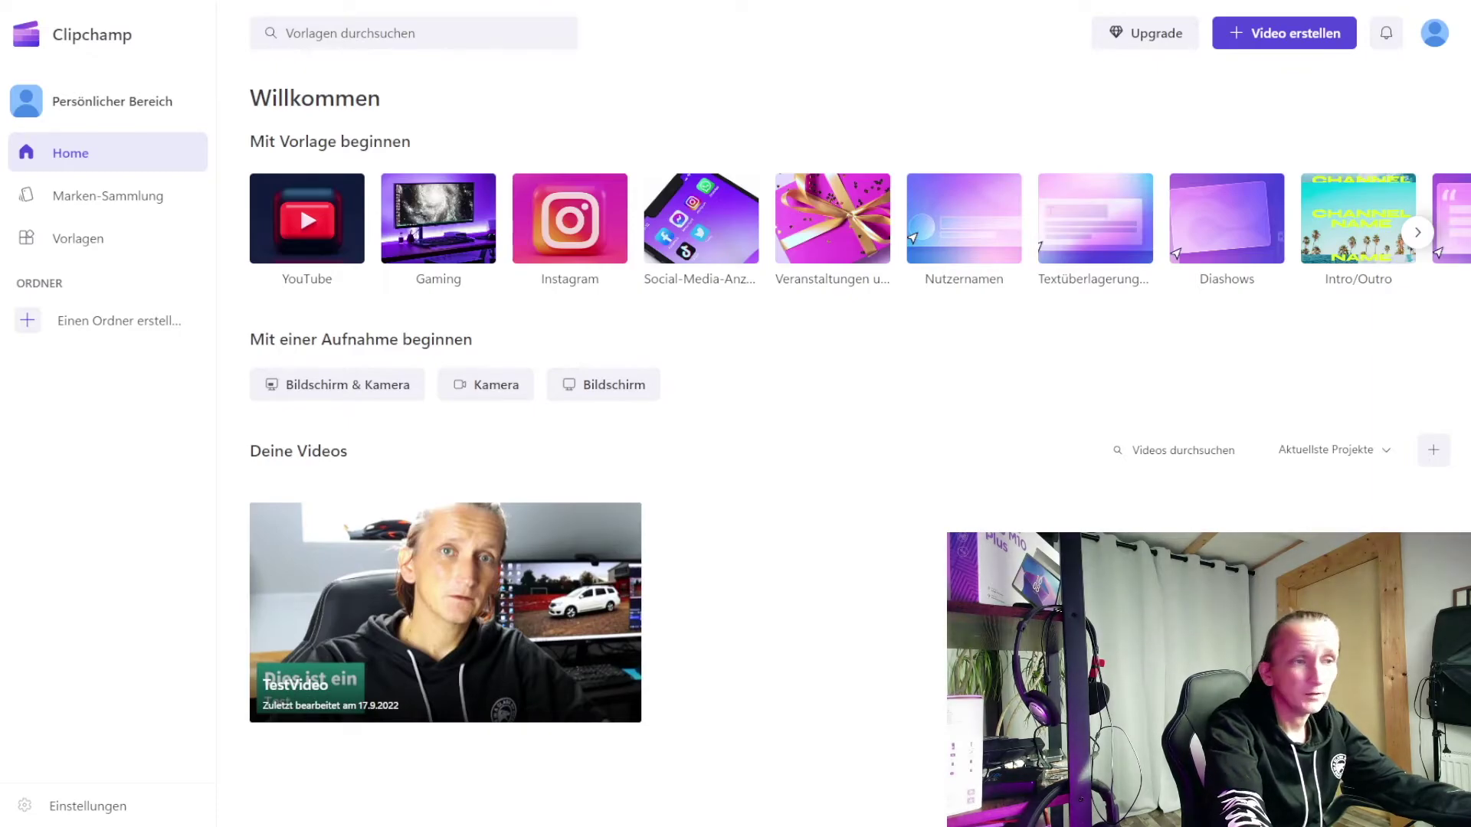
left_click(611, 532)
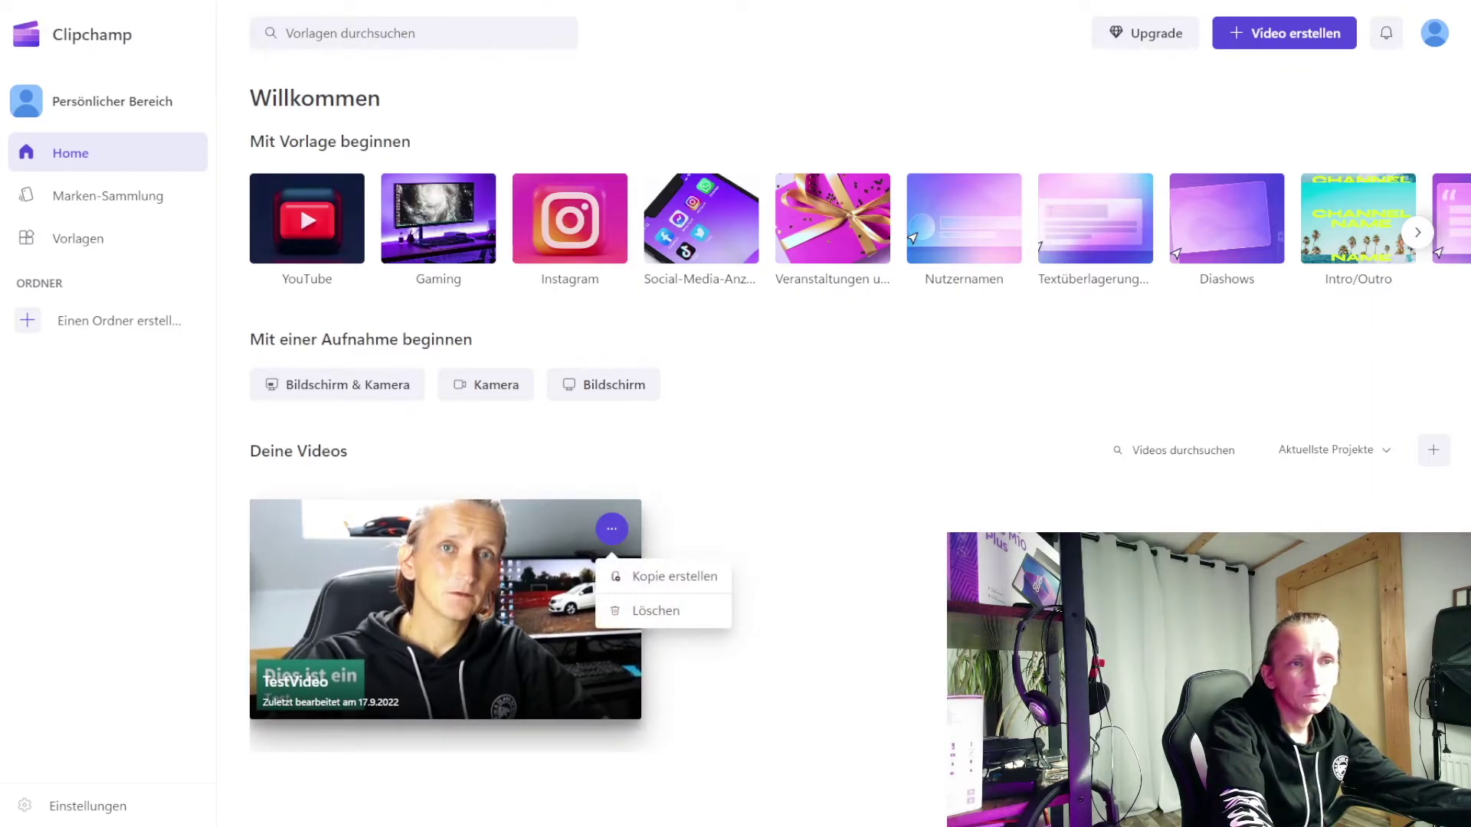
left_click(672, 397)
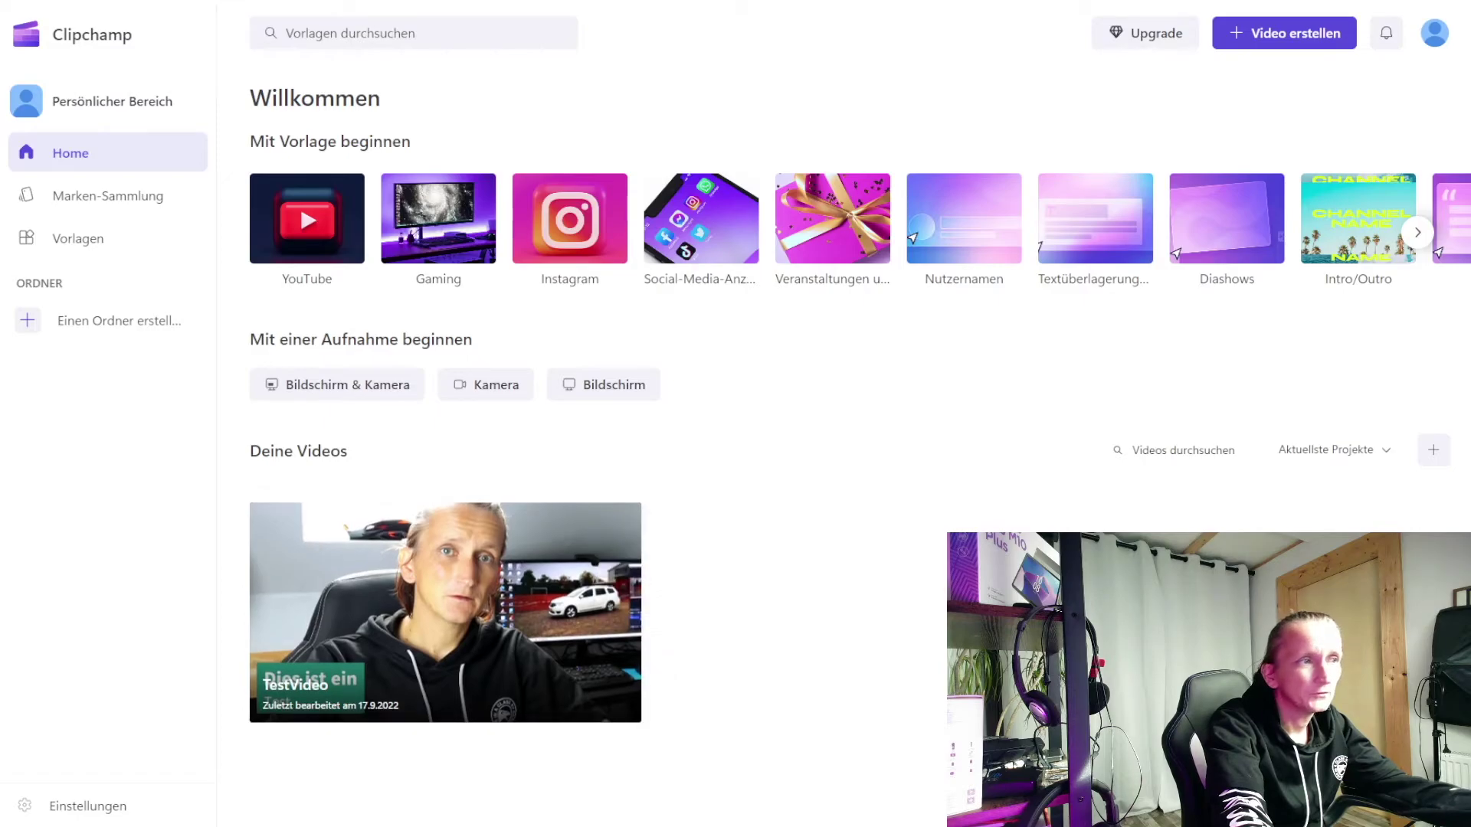
Create a new video project and inspect the Text-to-Speech settings among its recording and creation tools.
left_click(1435, 457)
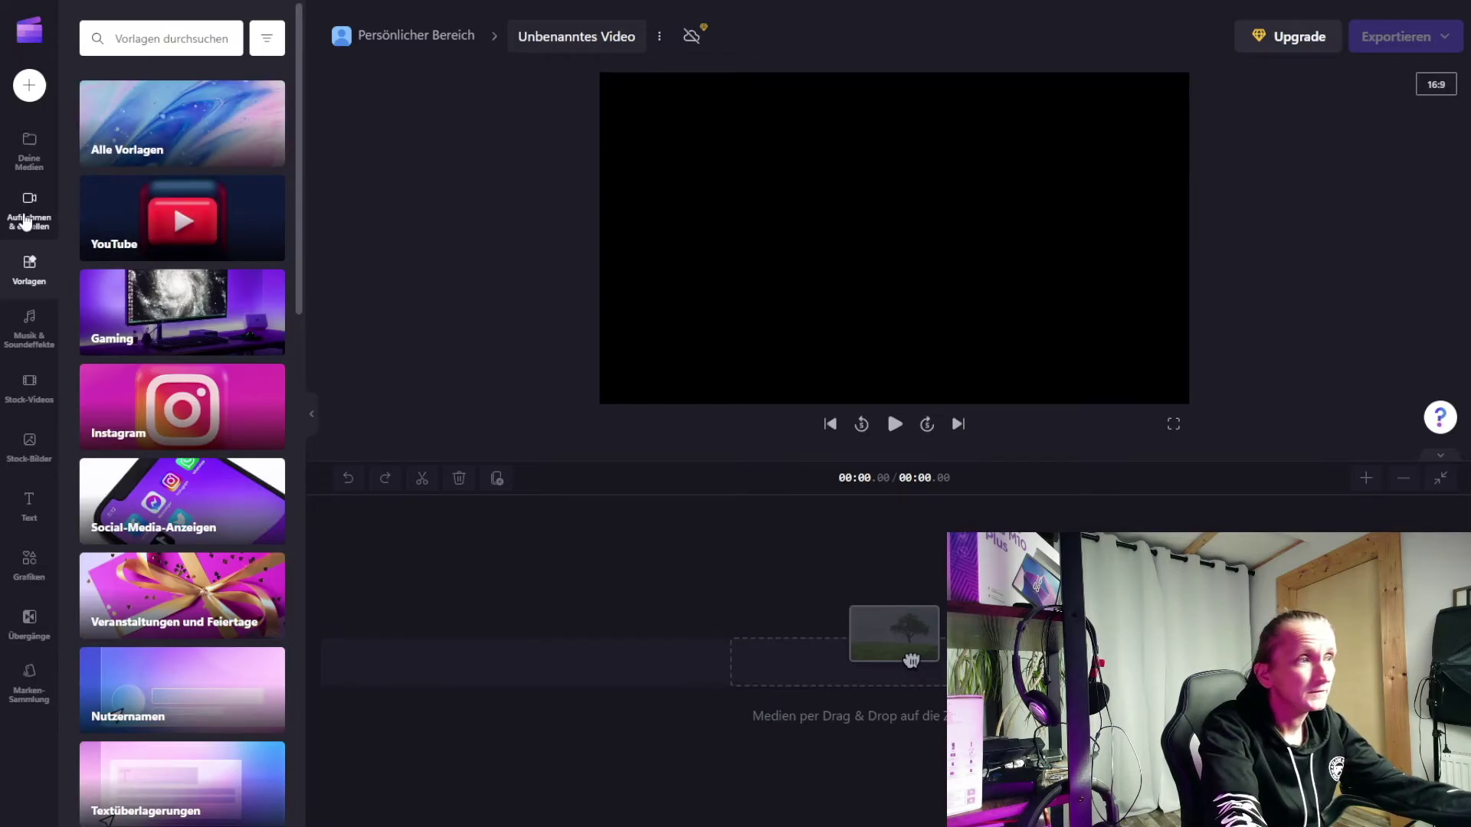
left_click(27, 222)
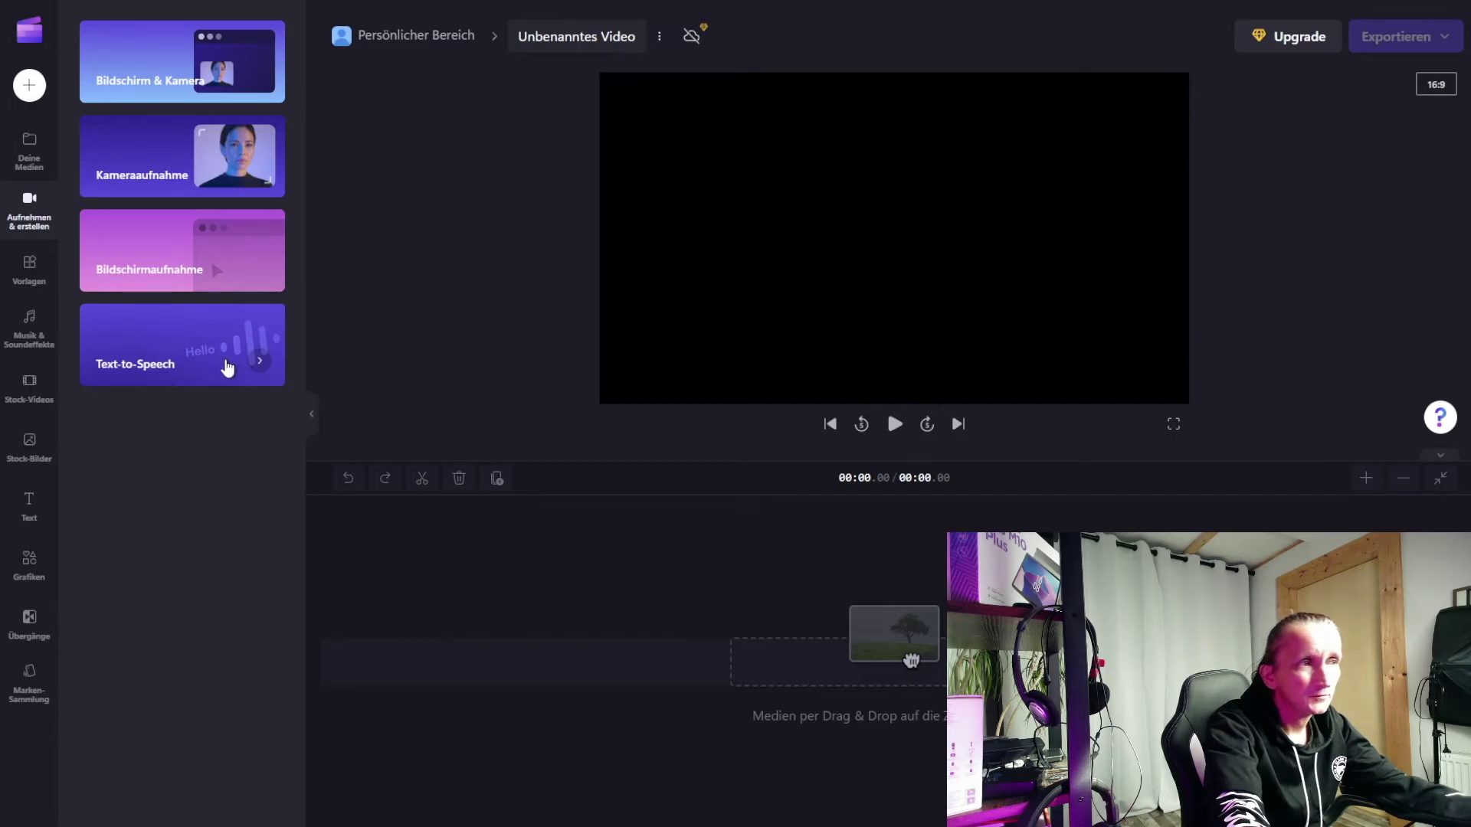
left_click(260, 374)
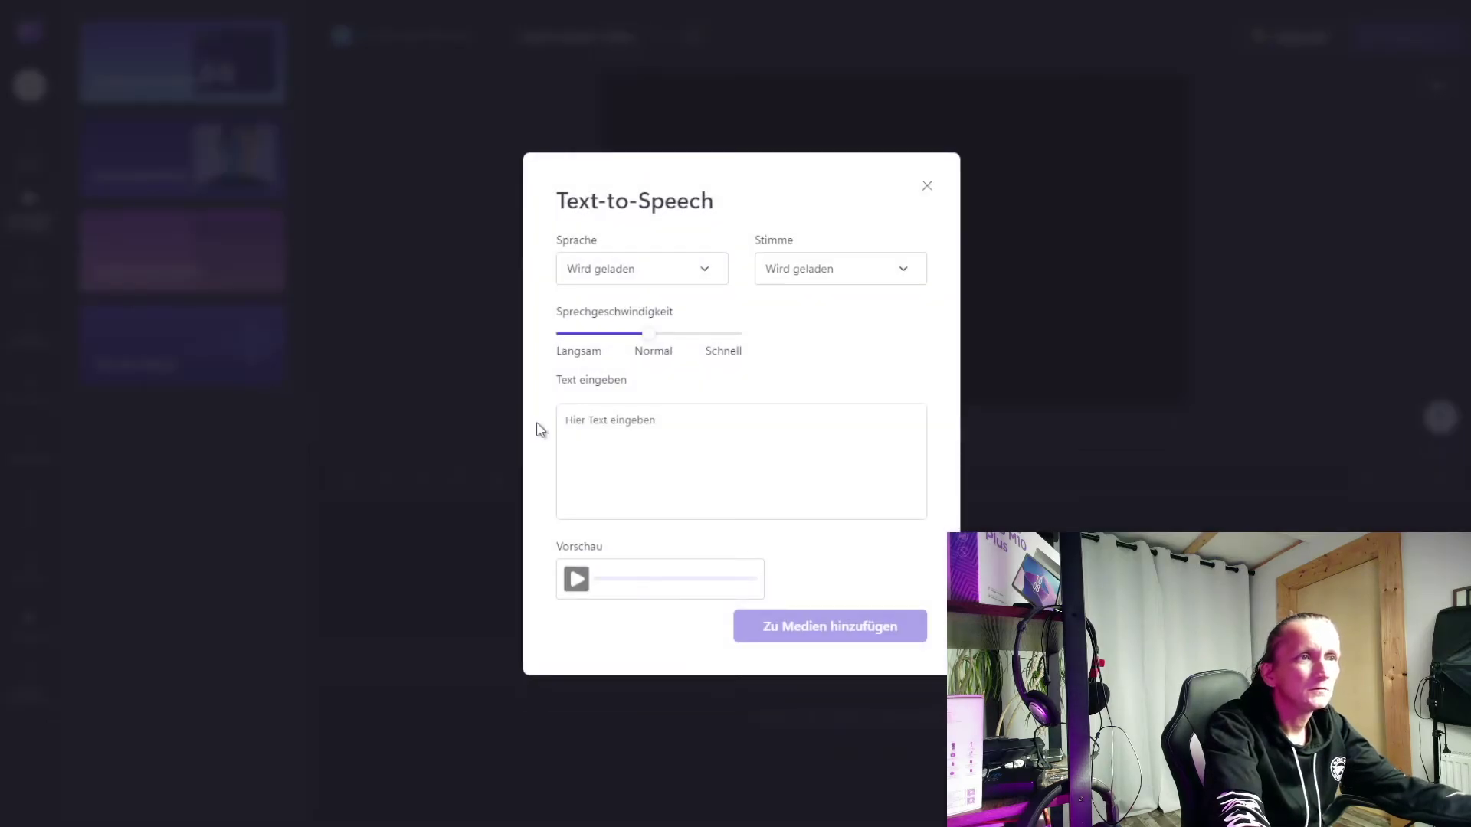
key("Escape")
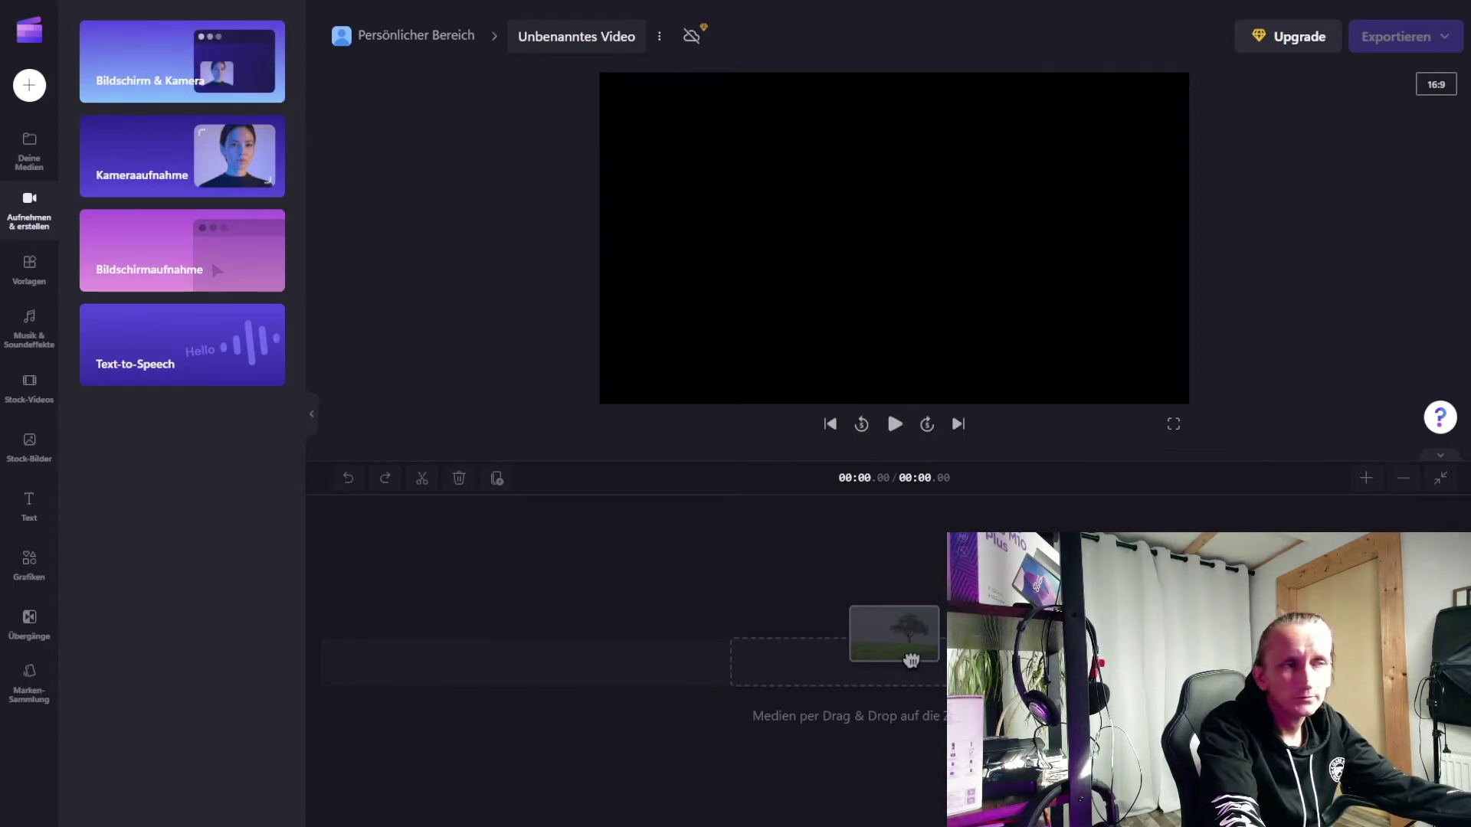
Open the combined screen and camera recorder, reopening it to get the camera preview.
left_click(132, 83)
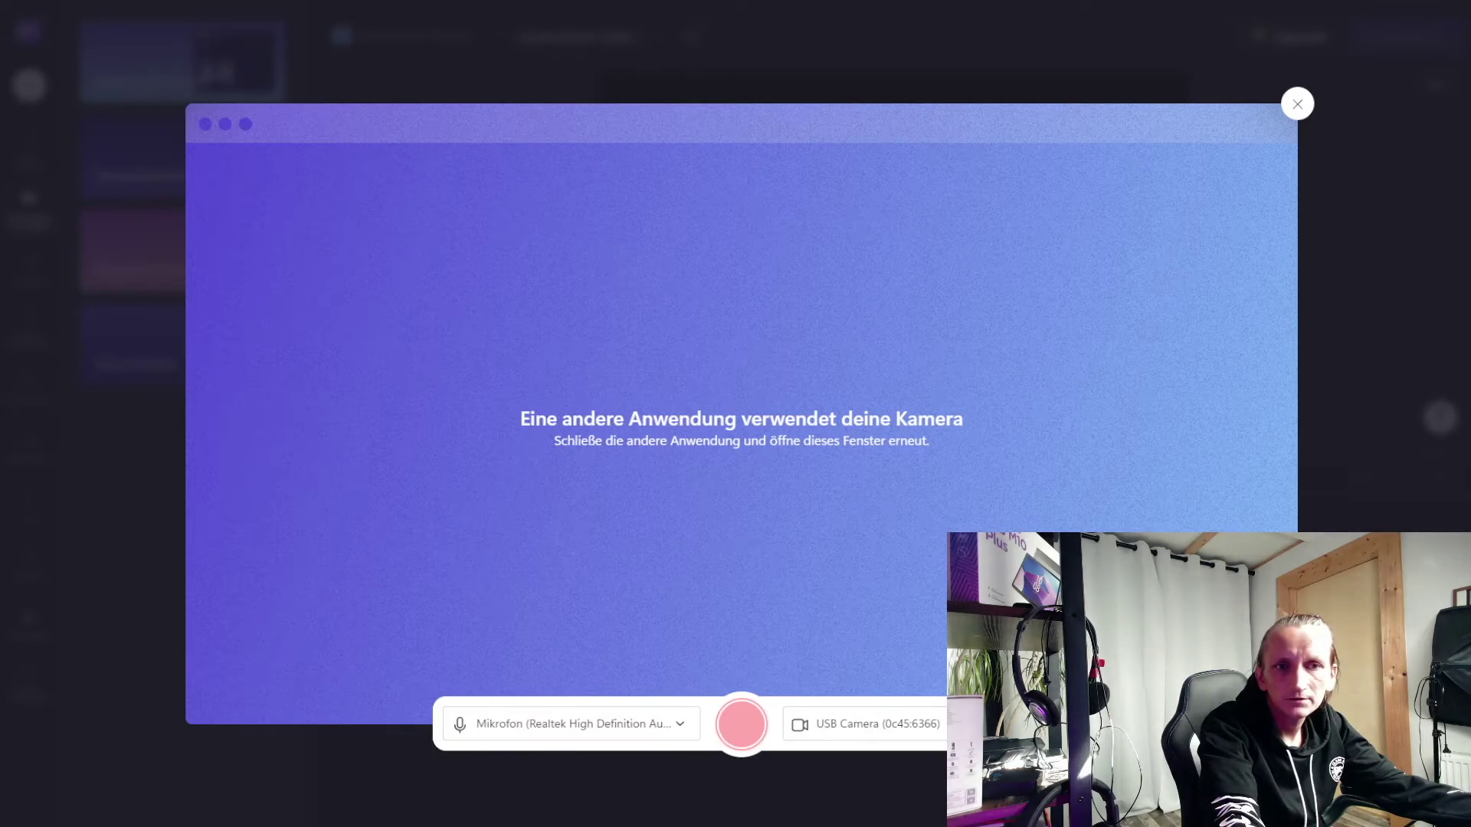
key("Escape")
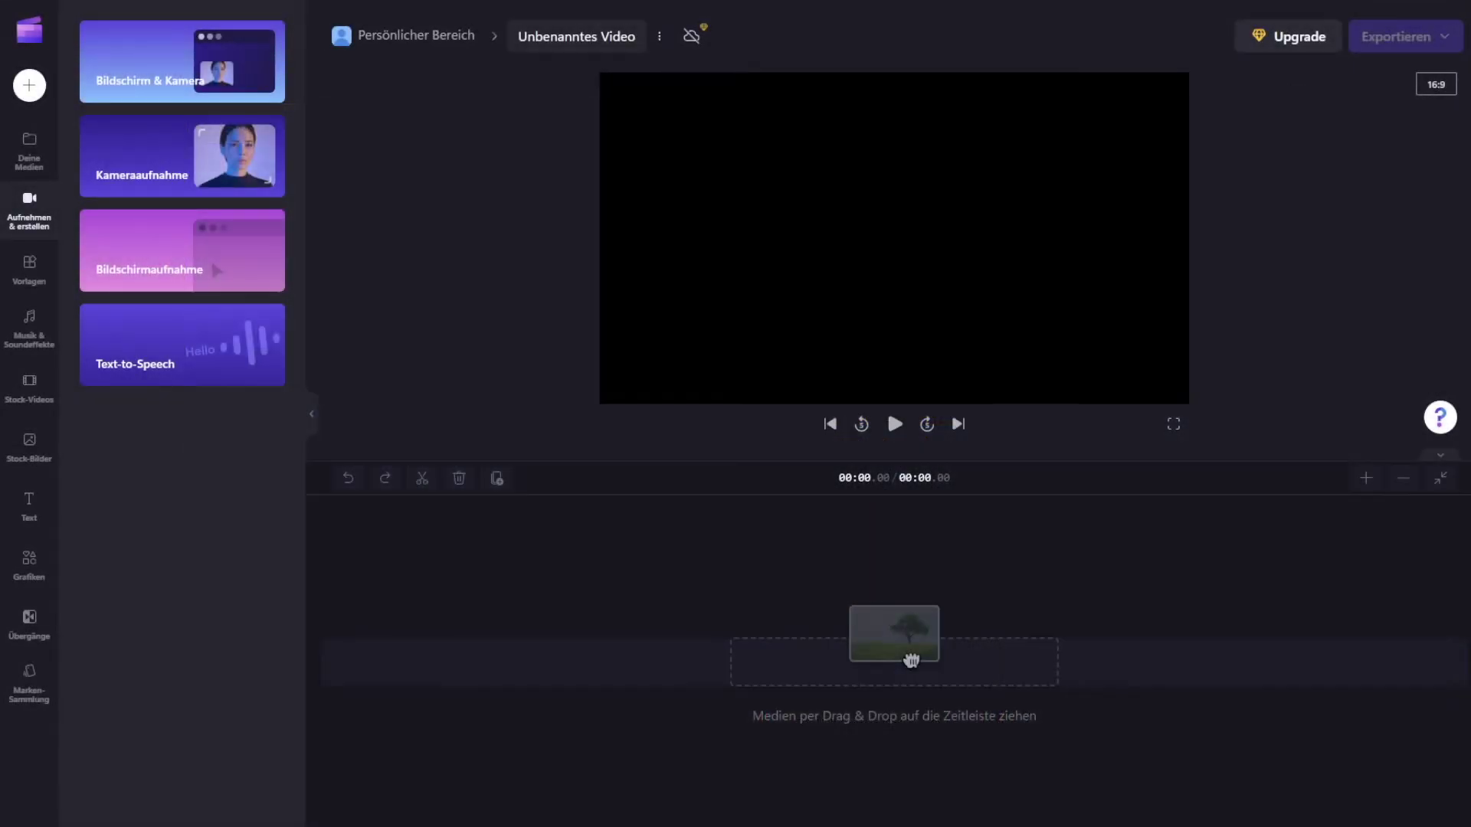
left_click(173, 85)
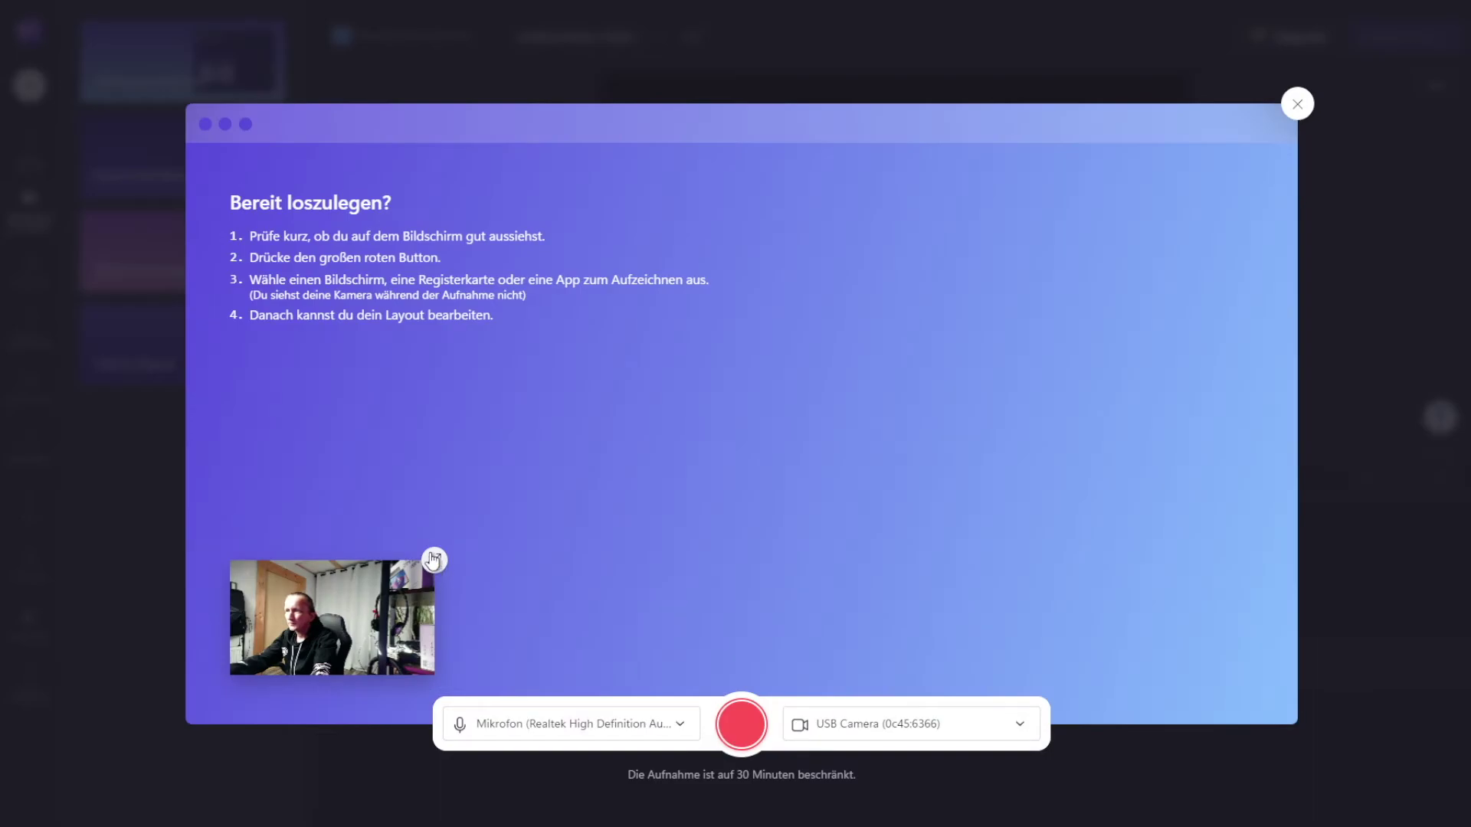
Toggle the camera preview's size in the recorder and leave it enlarged.
left_click(434, 564)
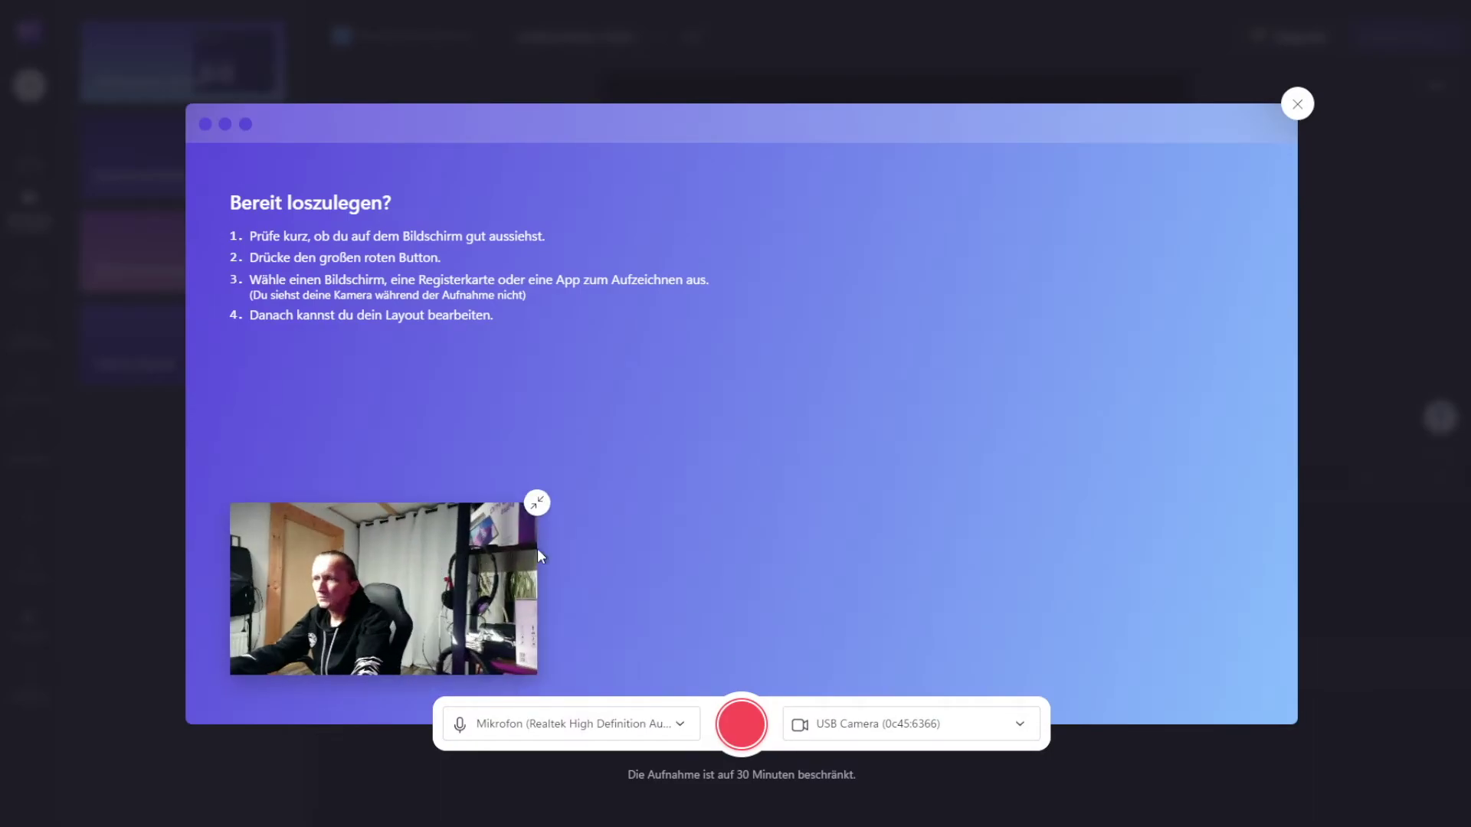
left_click(536, 503)
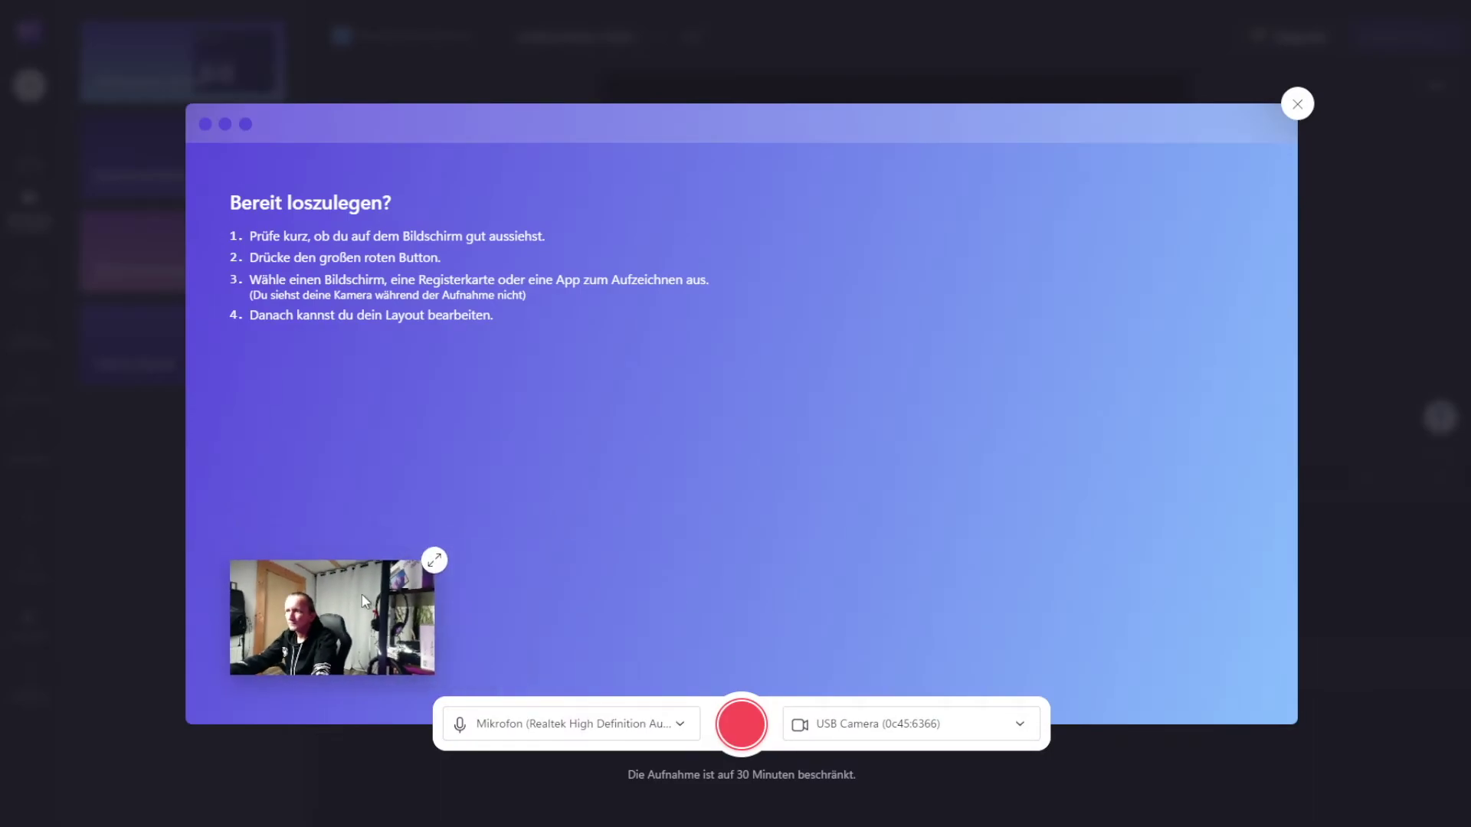
left_click(441, 563)
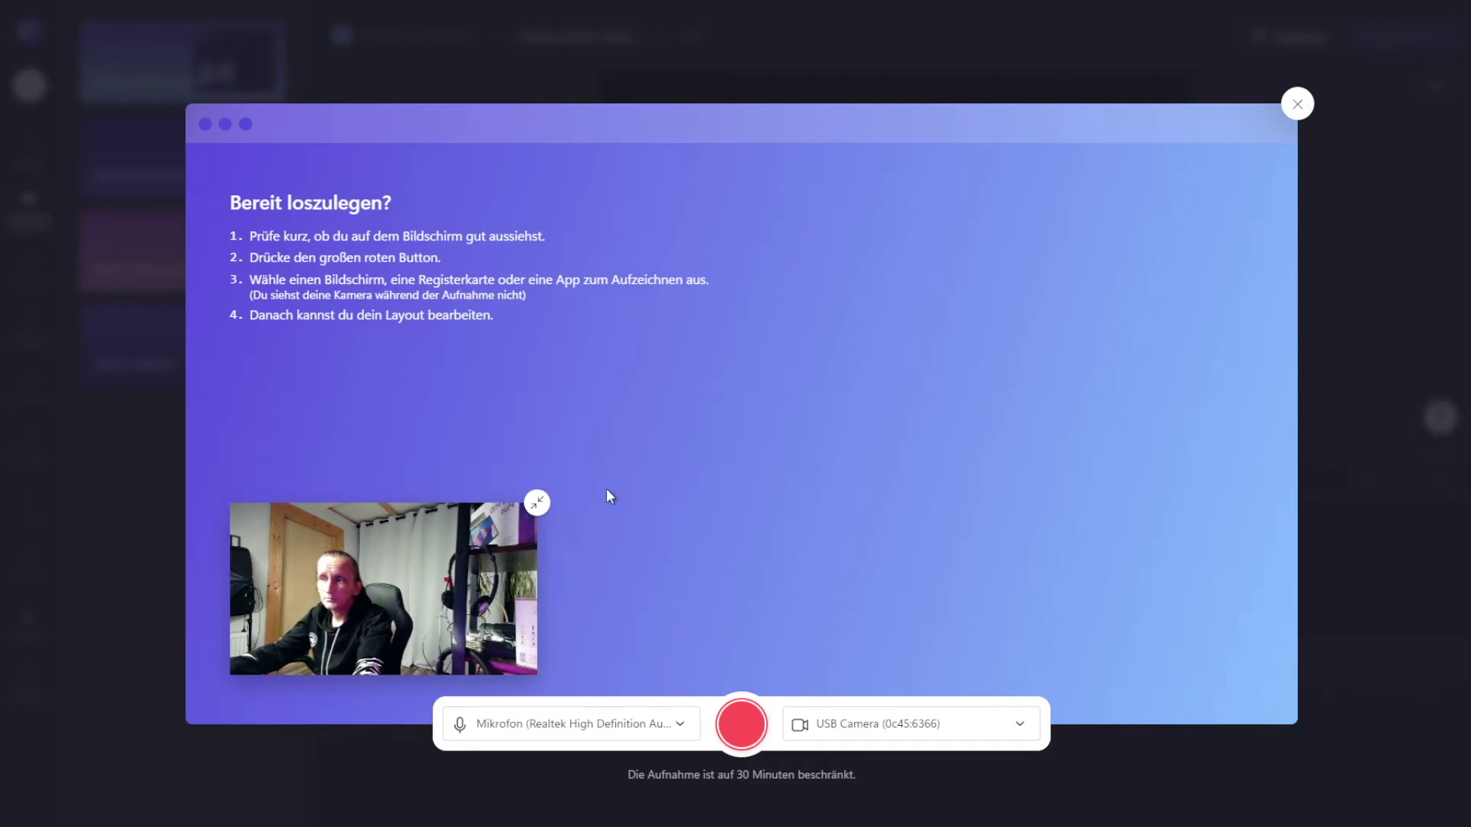
Start the recording, check the window and tab sharing options, and share the entire screen without system audio.
left_click(747, 728)
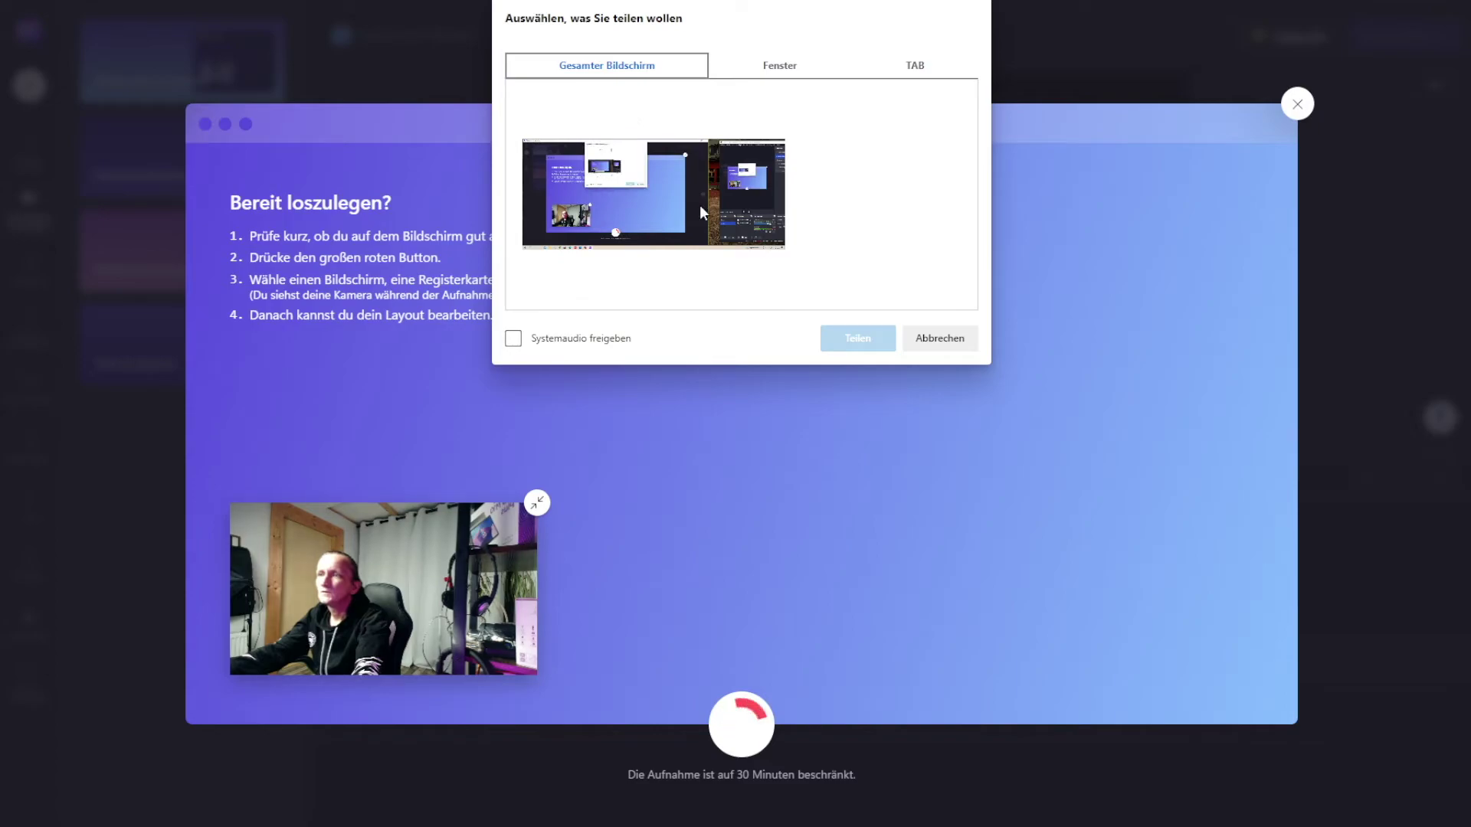
left_click(767, 69)
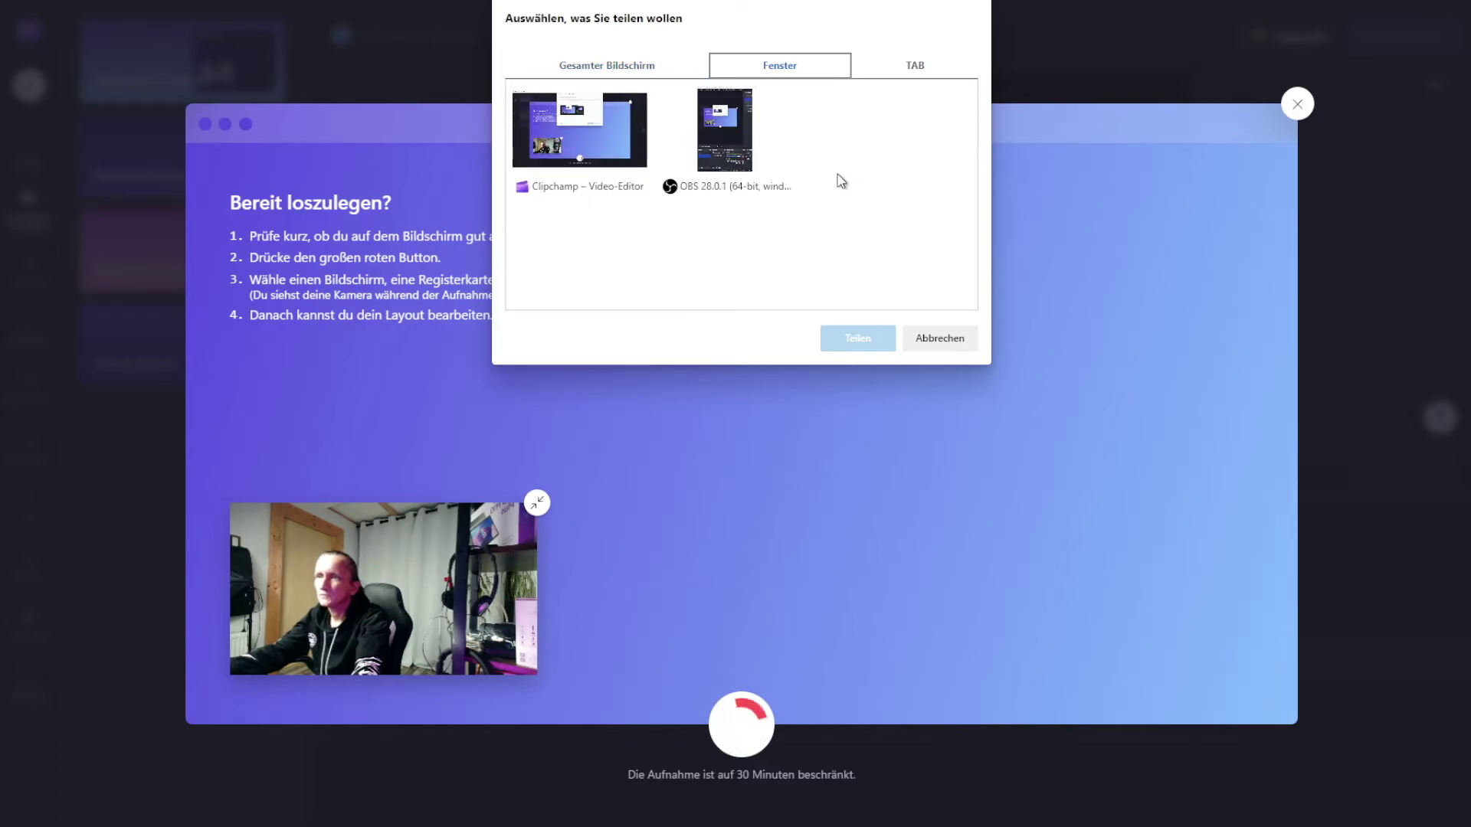
left_click(923, 65)
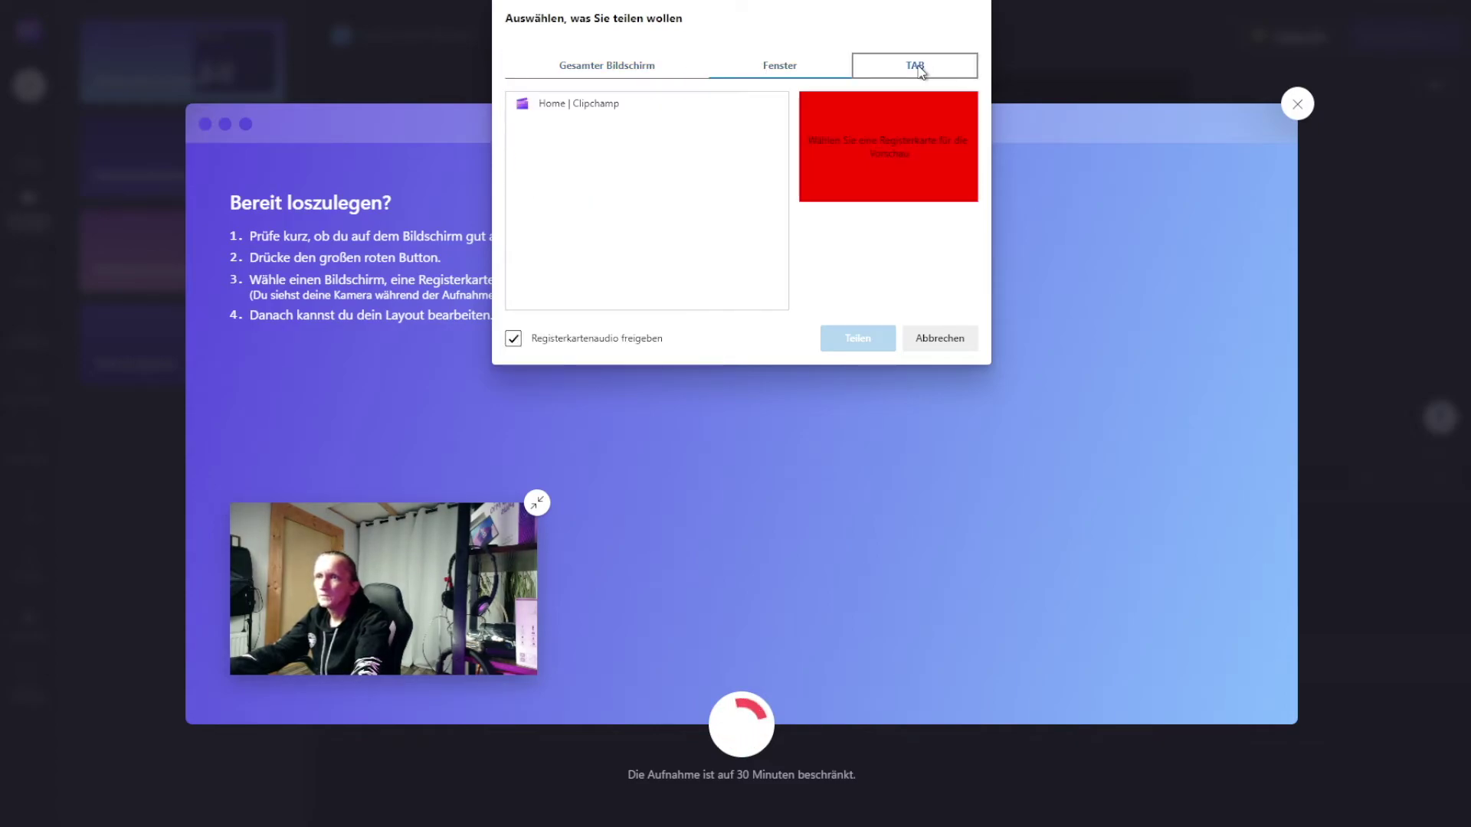
left_click(625, 73)
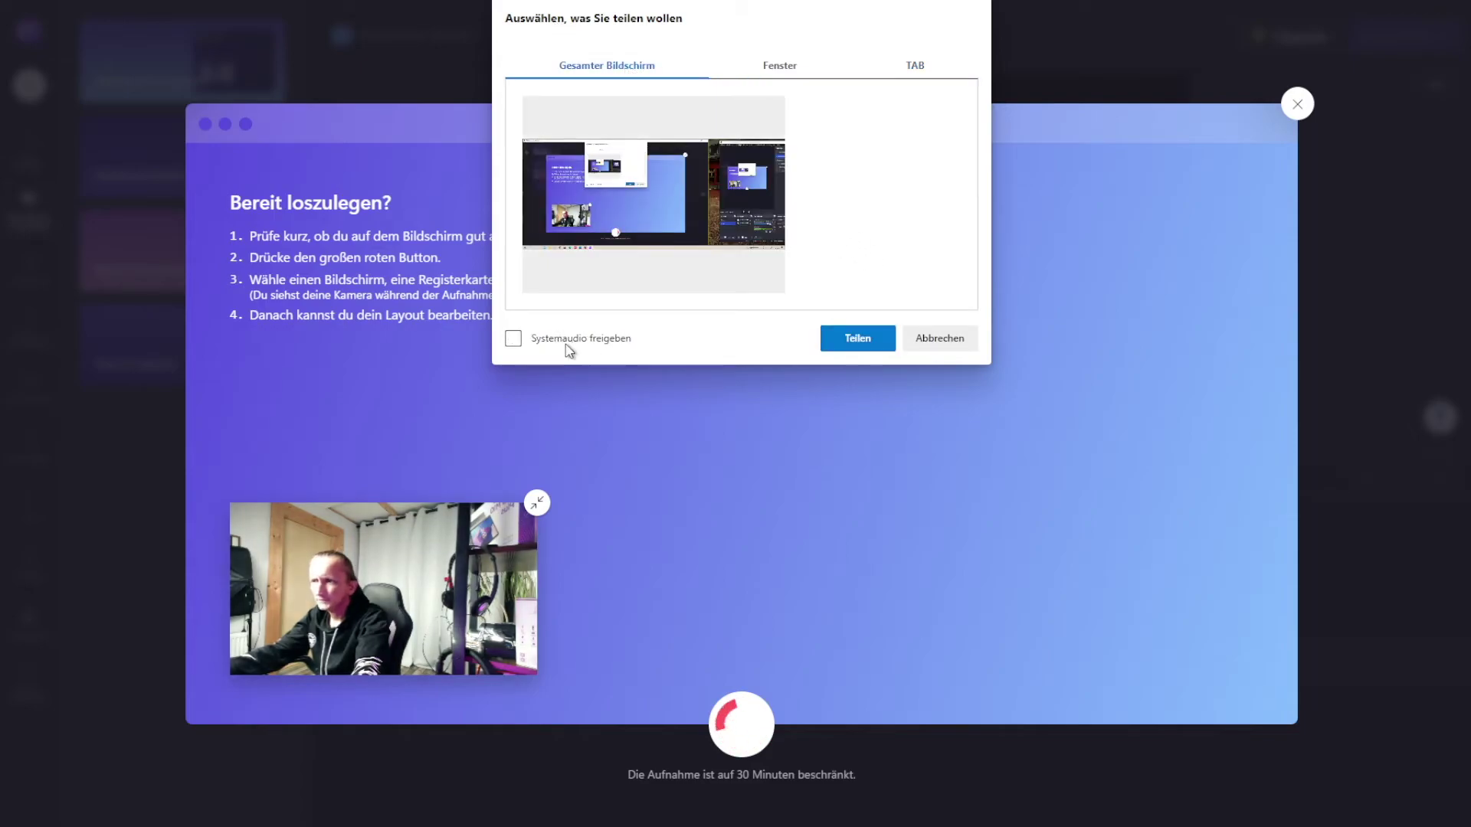
left_click(859, 340)
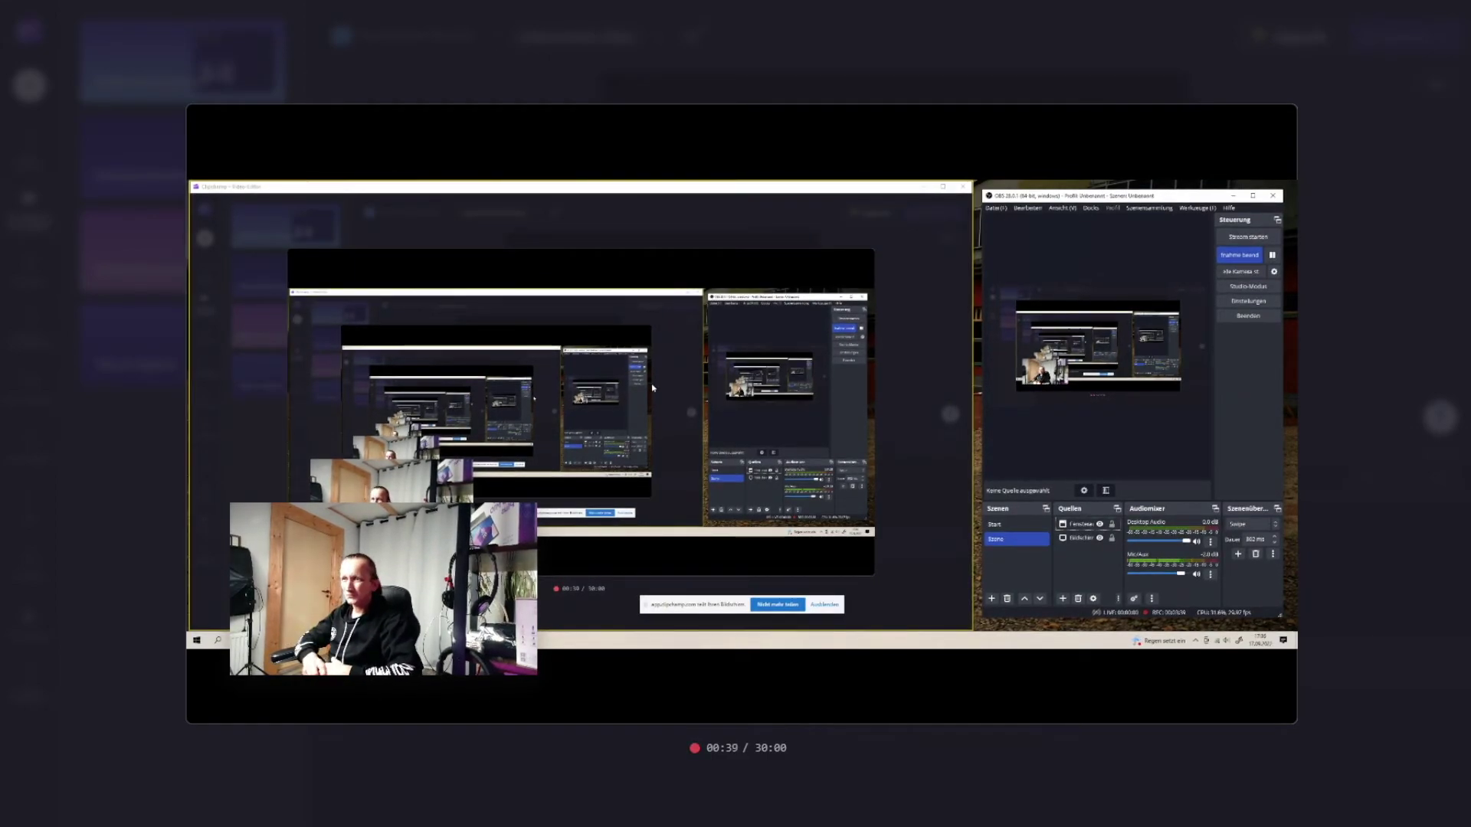
Stop the recording, bring it into the project for editing, and place the playhead at about 11.5 seconds.
mouse_move(675, 387)
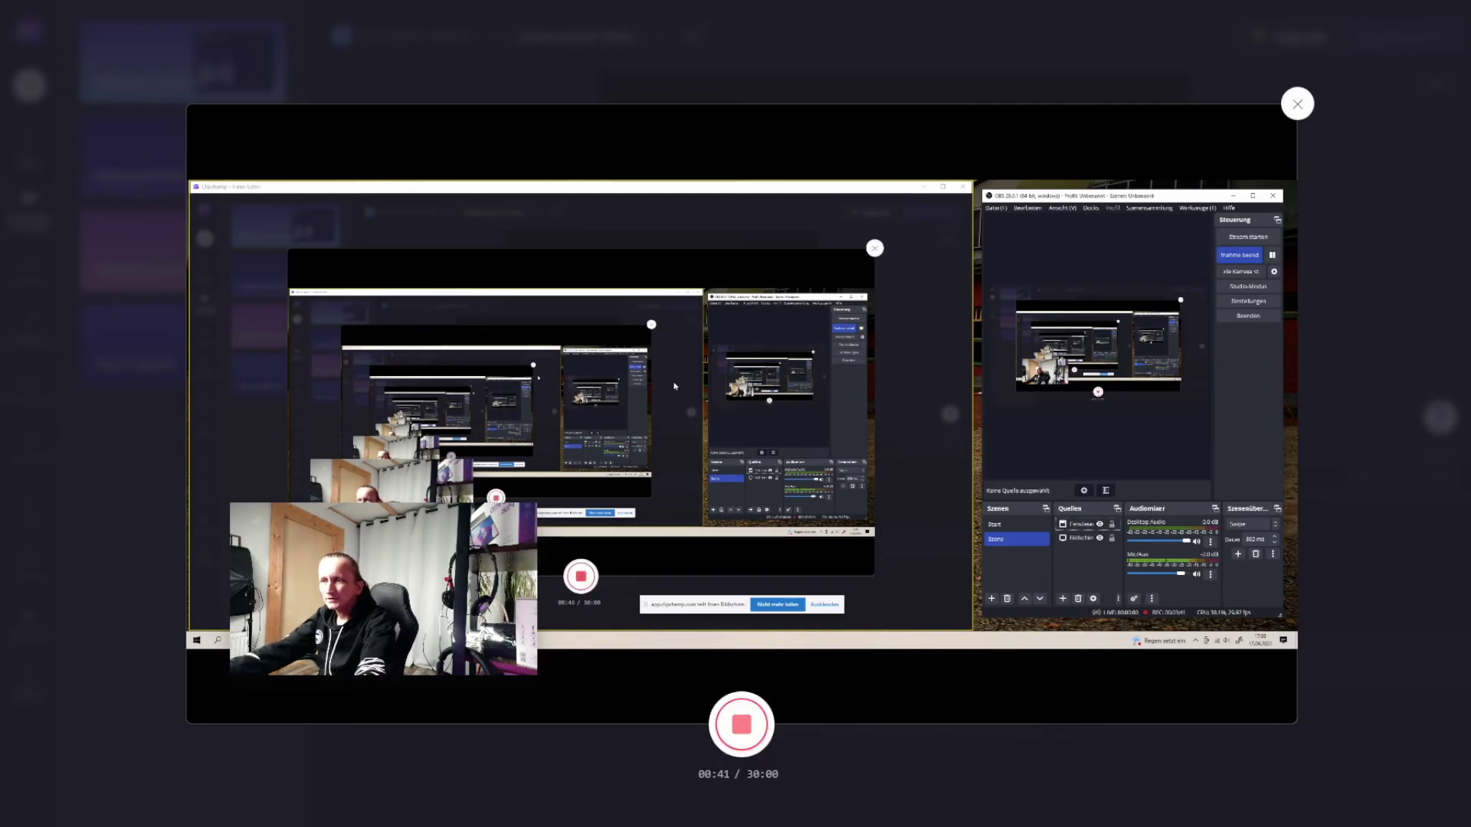
left_click(740, 724)
left_click(831, 721)
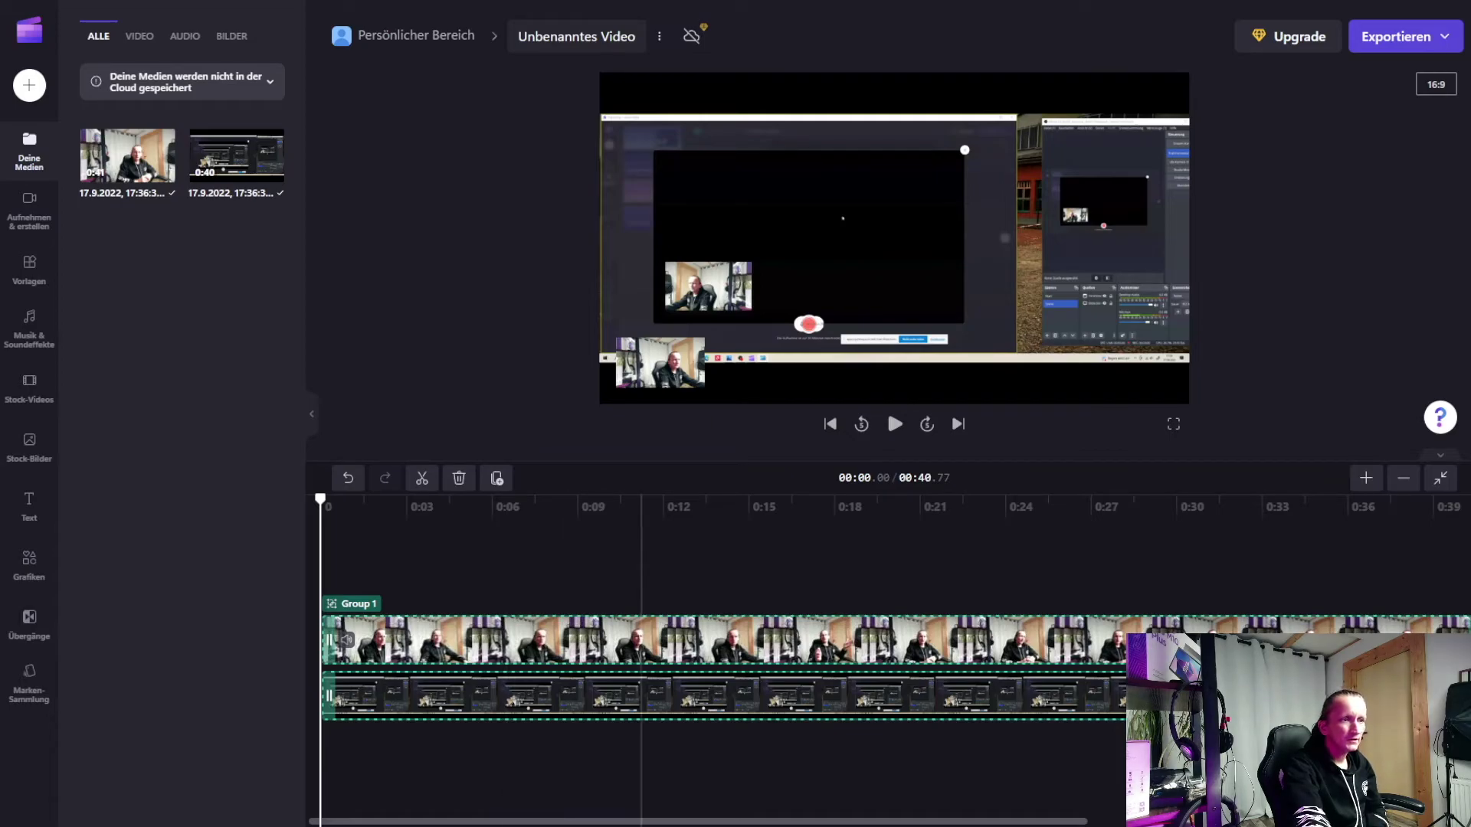
left_click(649, 552)
left_click(478, 638)
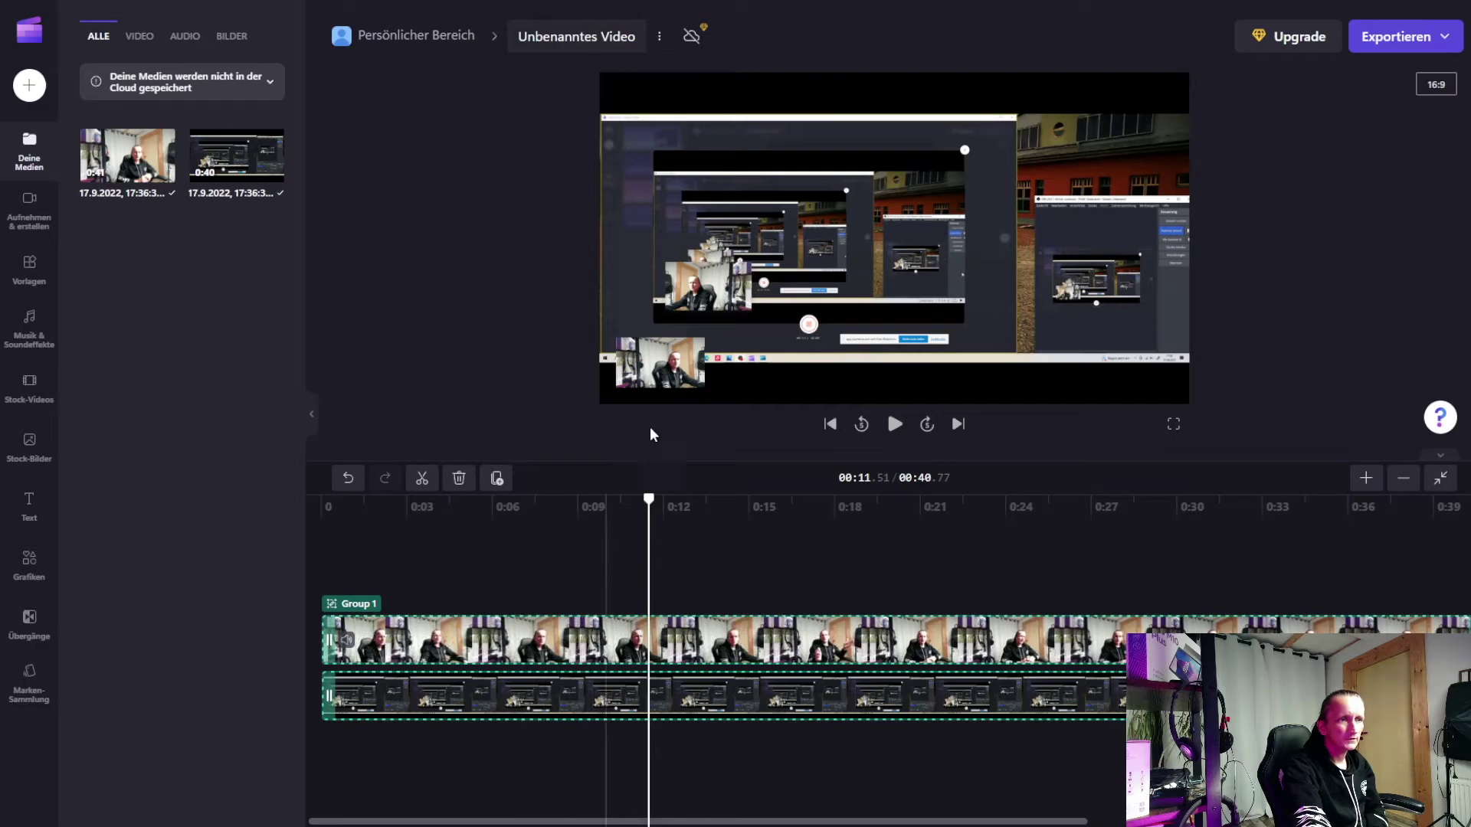
Enlarge the webcam overlay in the preview and place it at the lower-left edge of the screen recording.
left_click(663, 362)
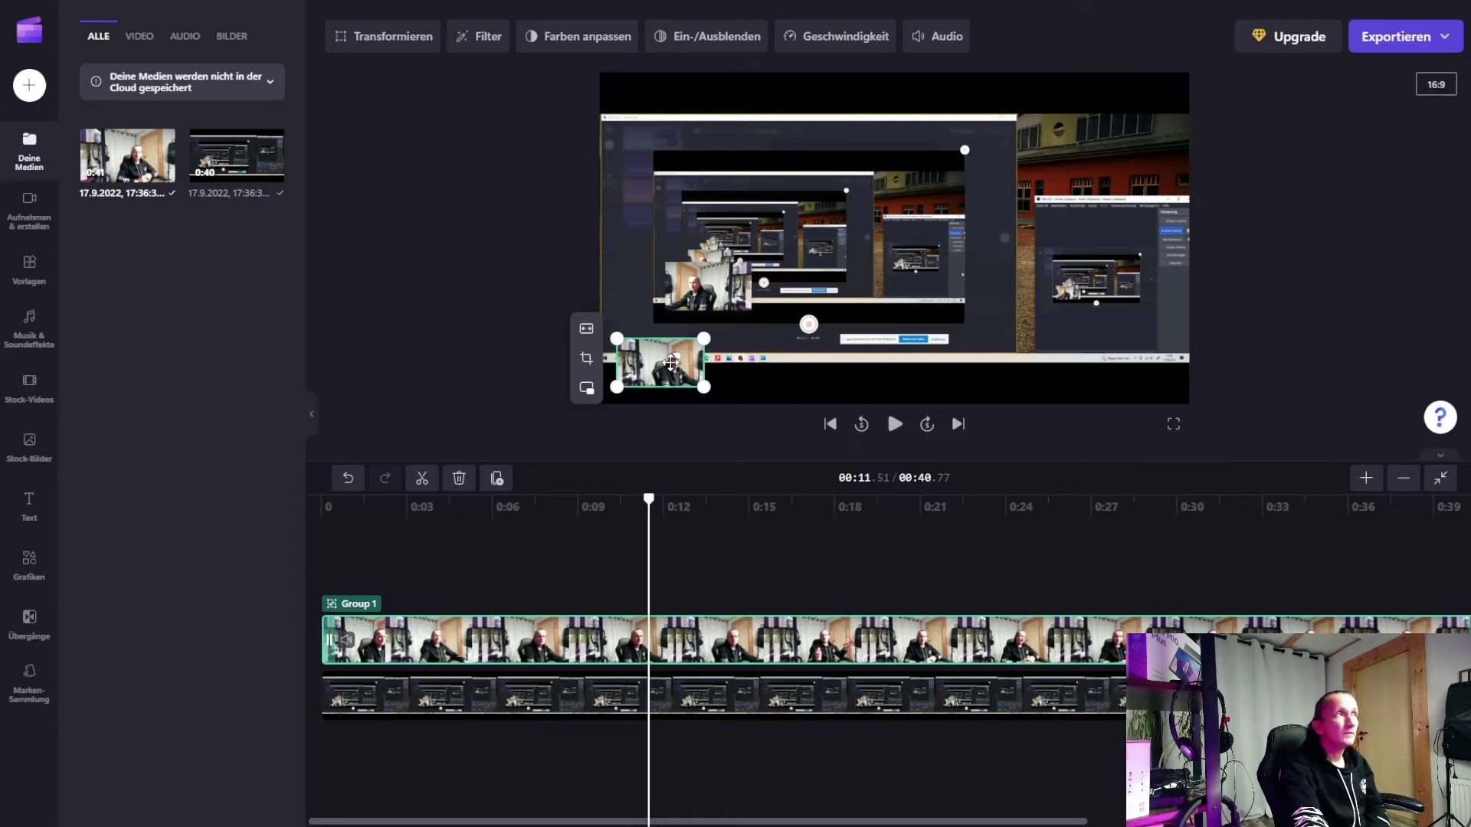
left_click_drag(704, 338, 835, 265)
left_click_drag(747, 330, 810, 202)
left_click_drag(900, 237, 674, 340)
Try scaling the screen recording down in the preview, and fit it back to the frame's width.
left_click(810, 700)
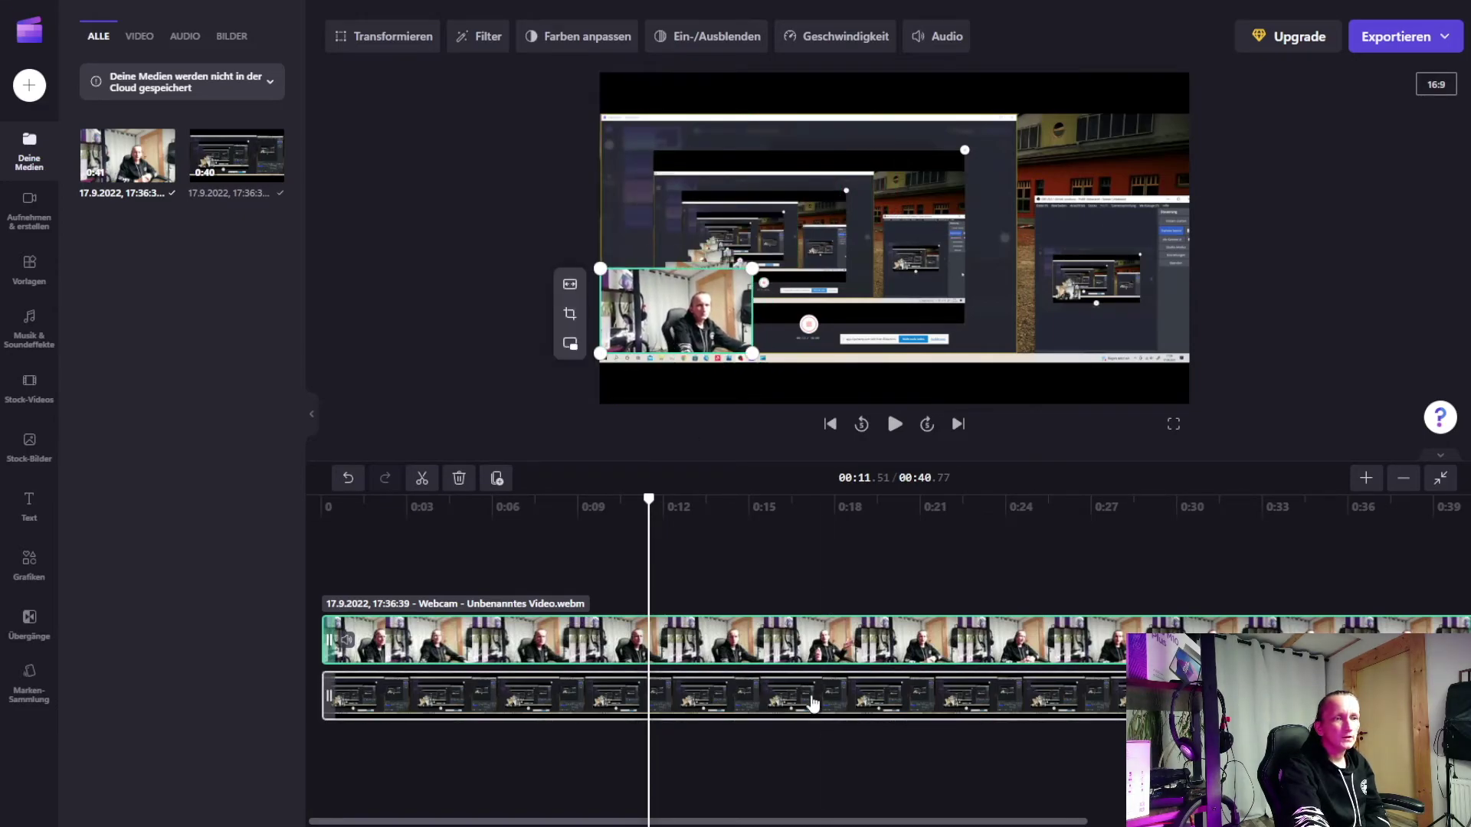
left_click(908, 650, "shift")
left_click(1131, 326)
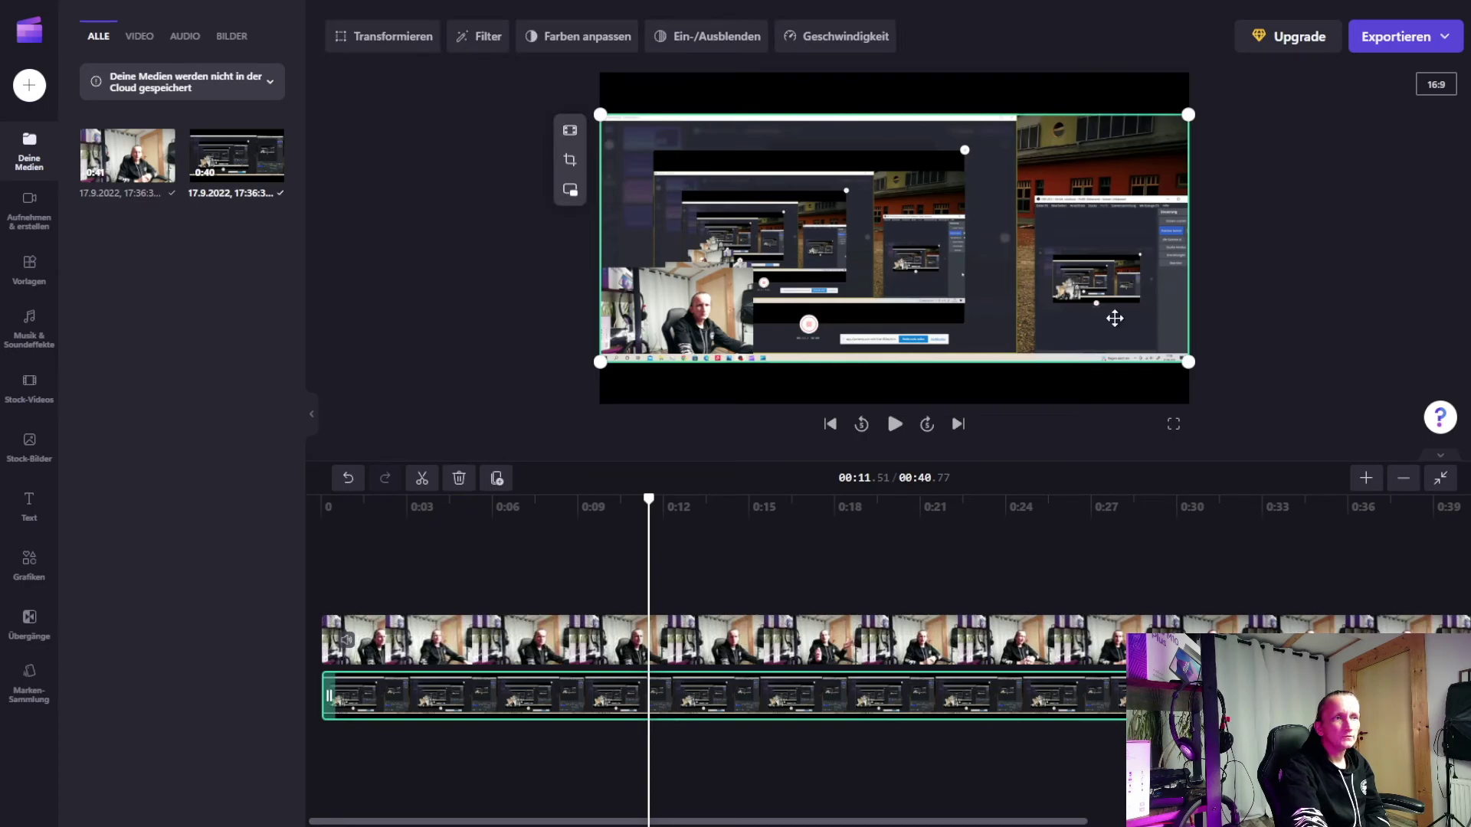
left_click_drag(1186, 114, 1024, 132)
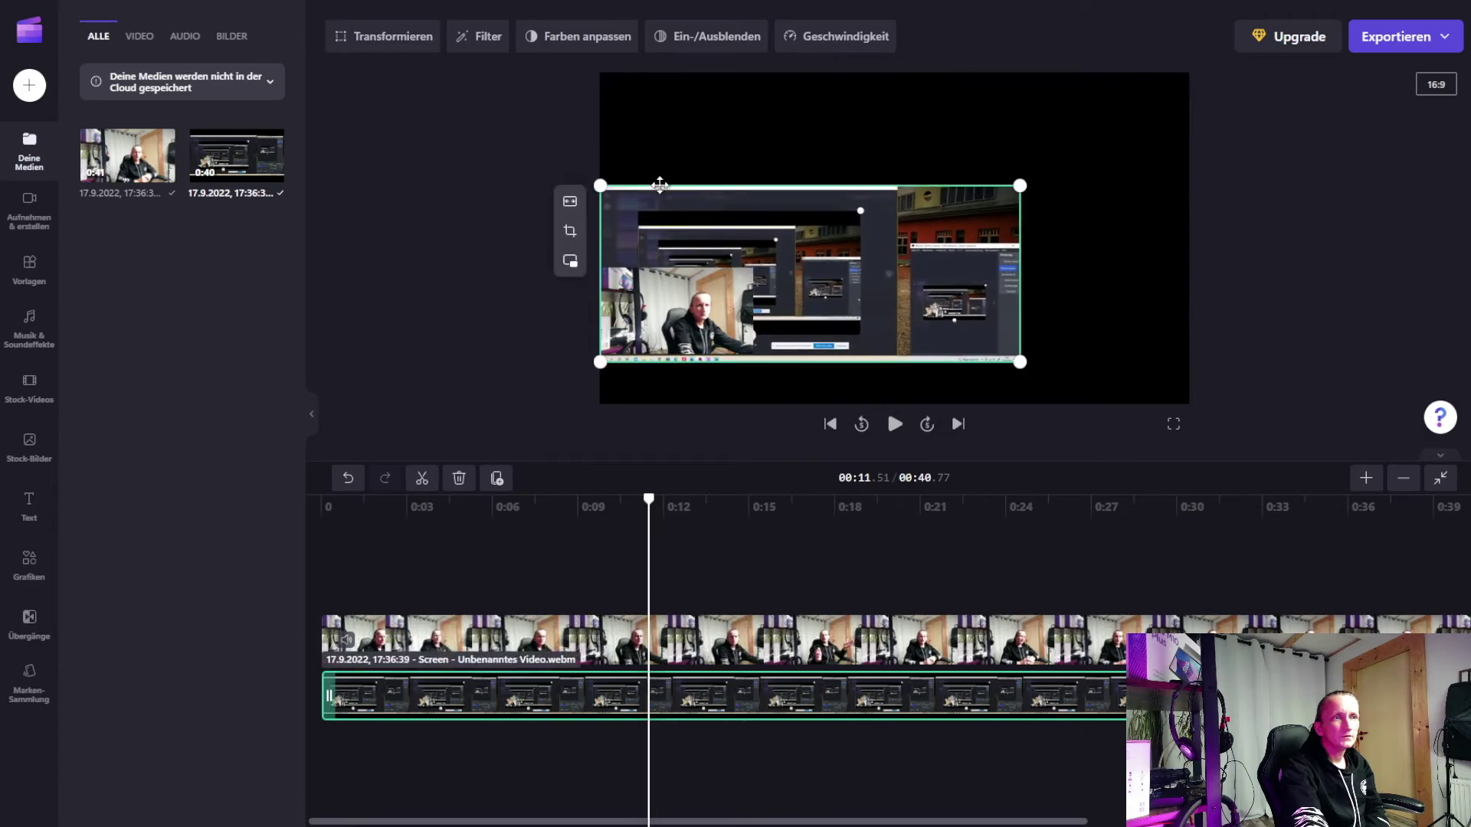
left_click(568, 200)
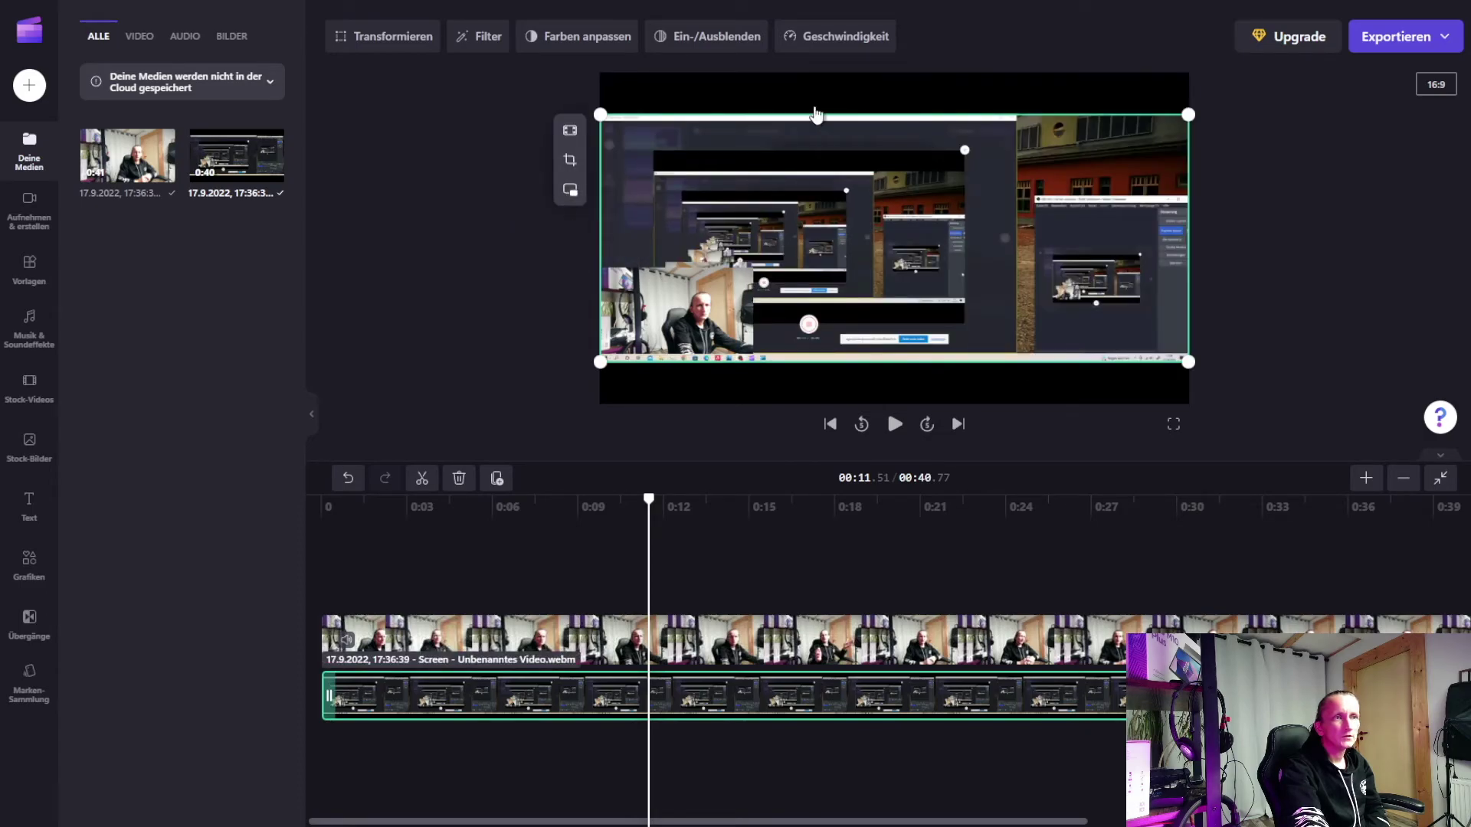
Enlarge the screen recording past the frame's right edge and move it up to cover the black bars.
left_click_drag(1188, 361, 1386, 444)
left_click_drag(1038, 326, 1039, 280)
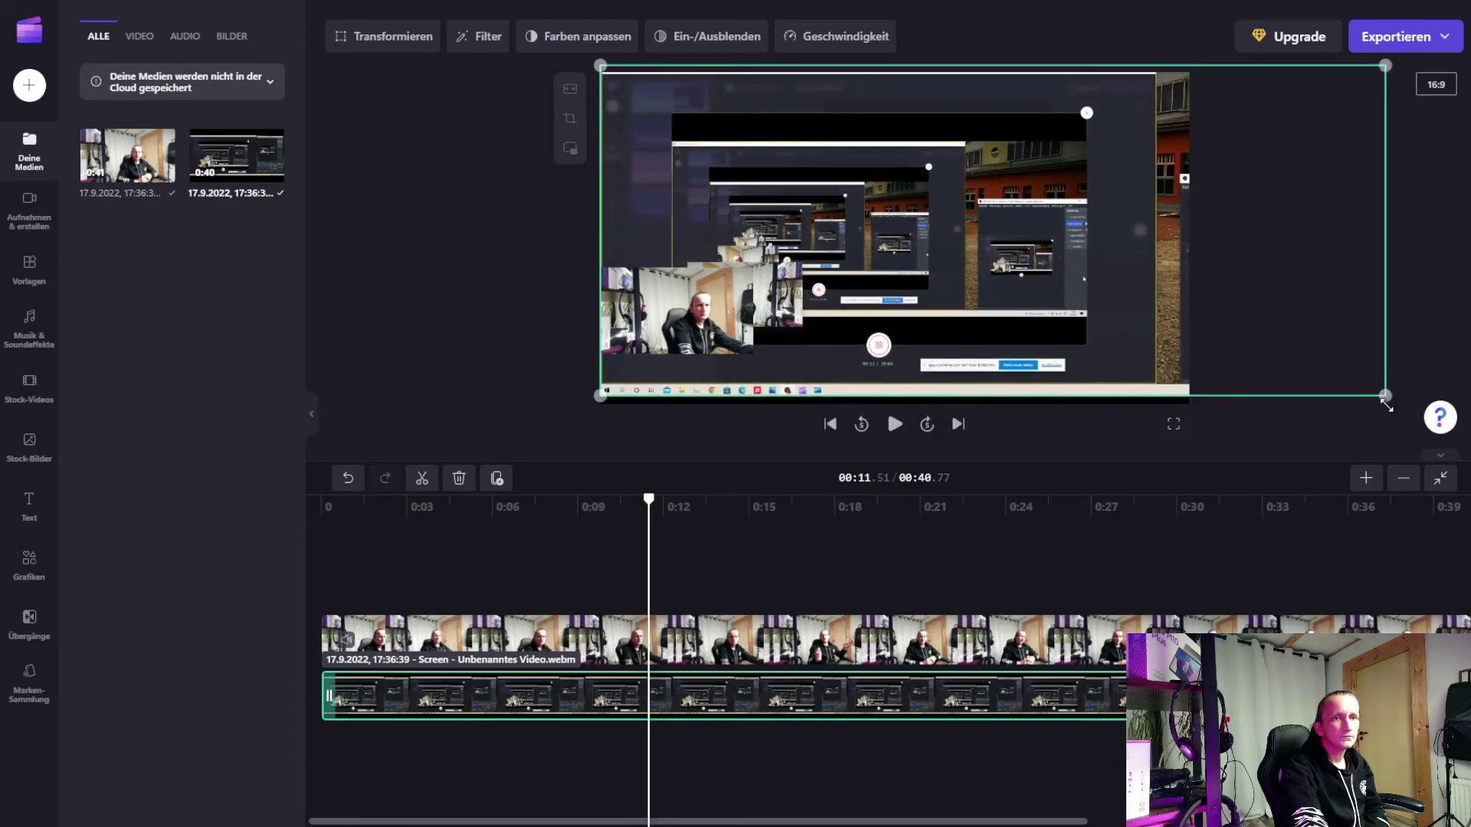